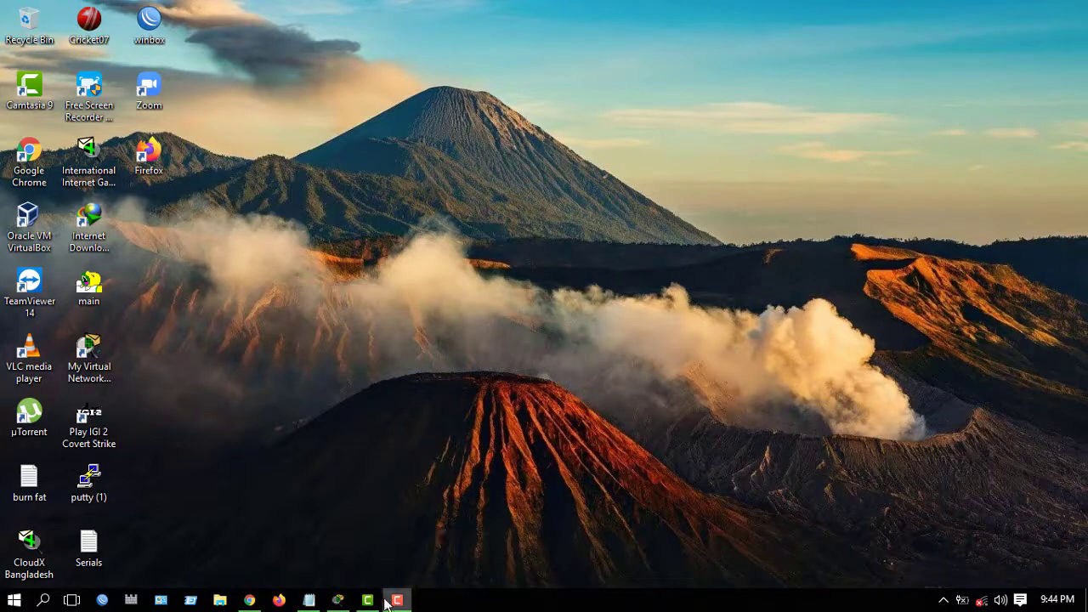
- Restore the Cisco Packet Tracer window showing the Layer 3 switch VLAN topology
left_click(338, 600)
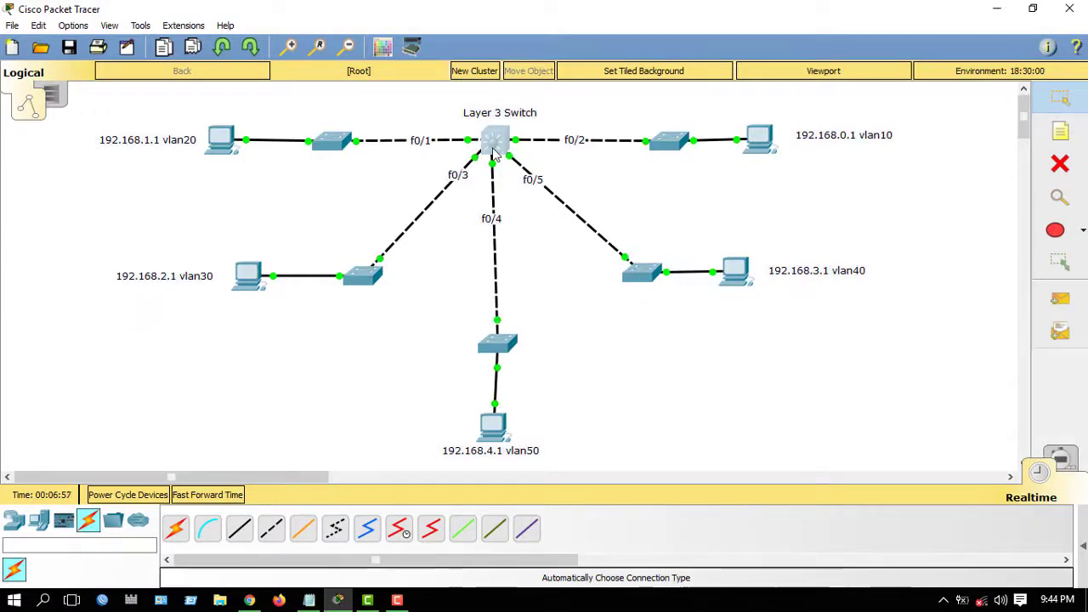
- Check the switch ports, then bring up the Notepad addressing plan for VLAN10–VLAN50
mouse_move(499, 149)
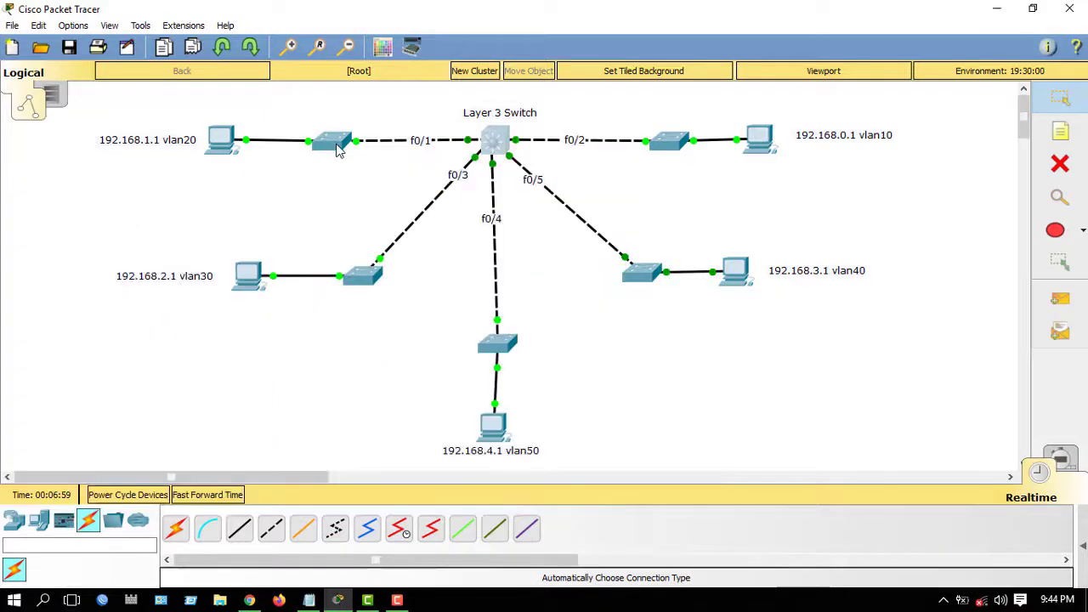
mouse_move(372, 270)
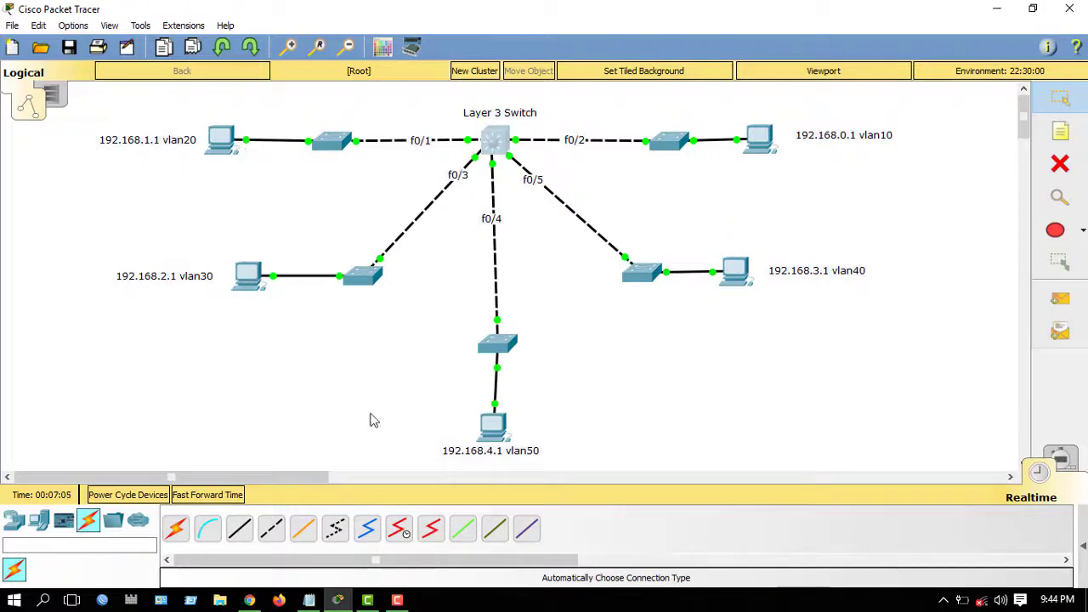
left_click(309, 601)
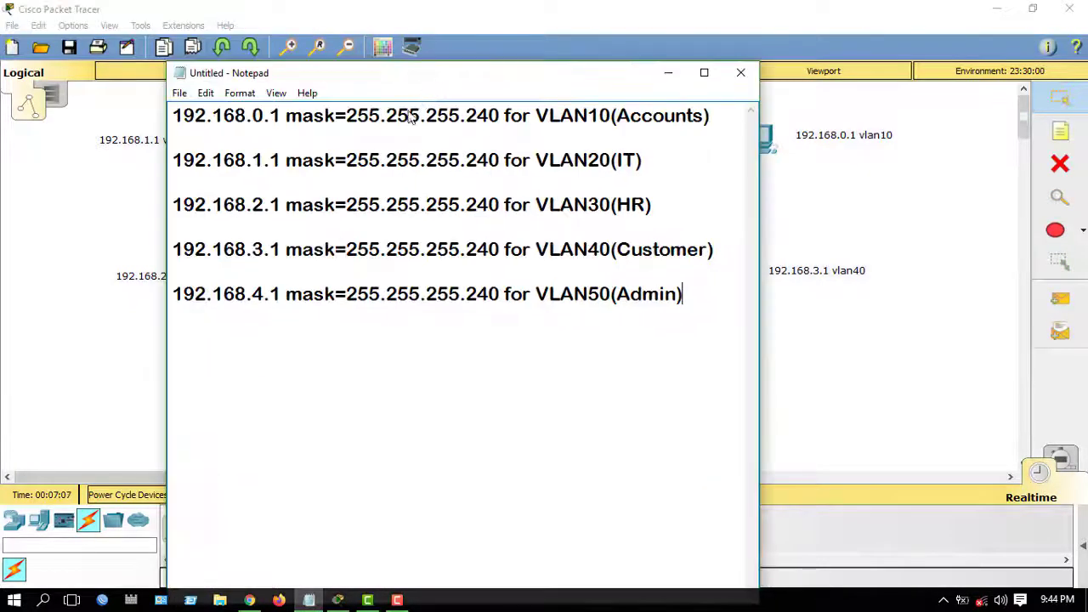
- Point out the VLAN10 Accounts line in the notes, then minimize Notepad
left_click_drag(174, 116, 689, 132)
left_click(689, 132)
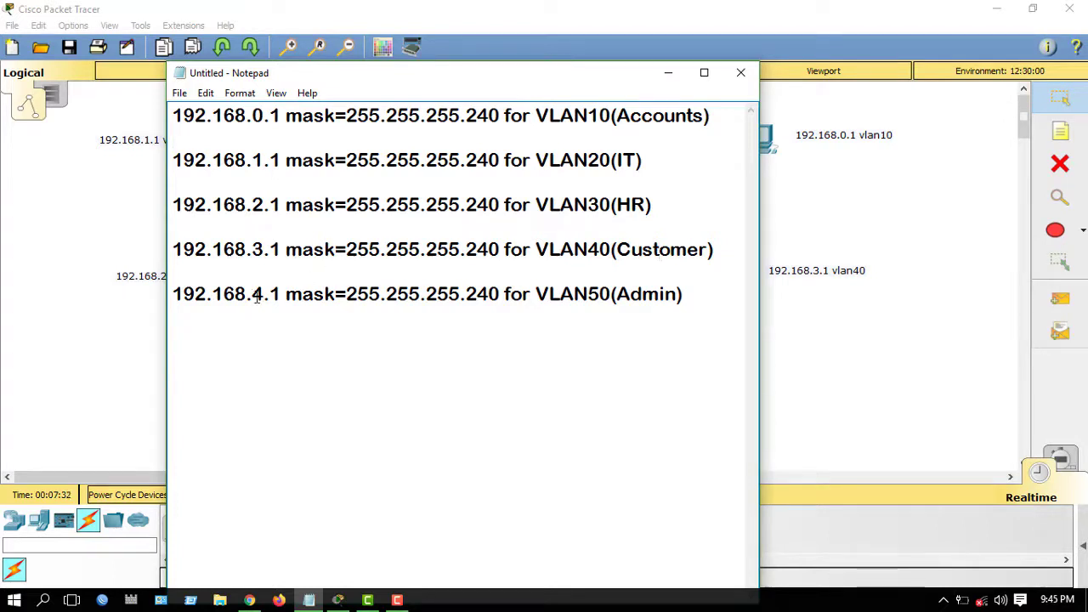
left_click(669, 73)
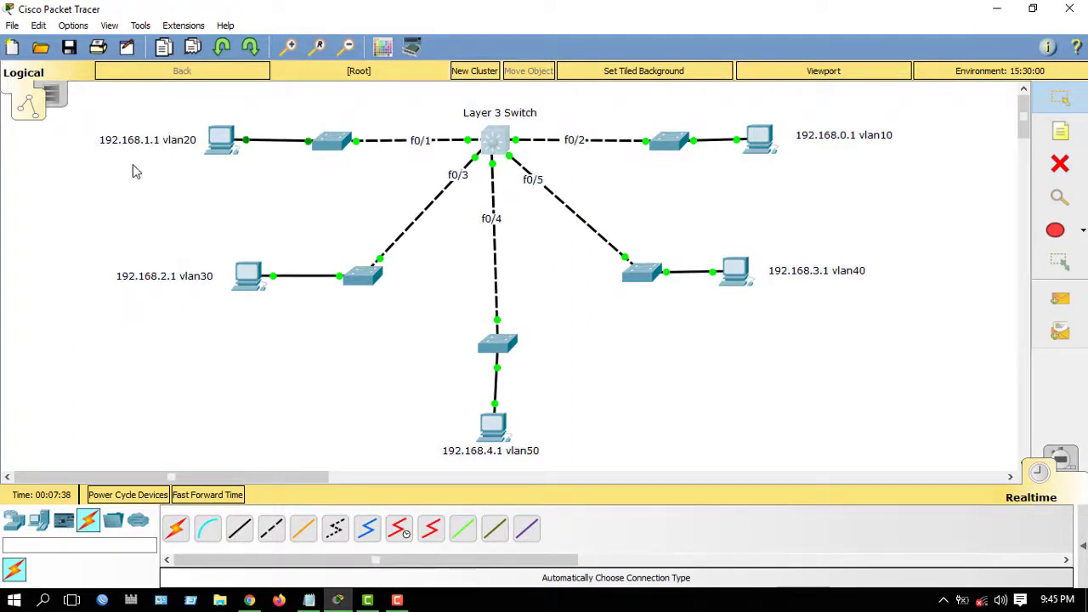
- Nudge the vlan20 label, inspect the PCs, and open Multilayer Switch0's CLI window
mouse_move(138, 142)
left_mouse_down()
mouse_move(153, 169)
mouse_move(141, 139)
left_mouse_up()
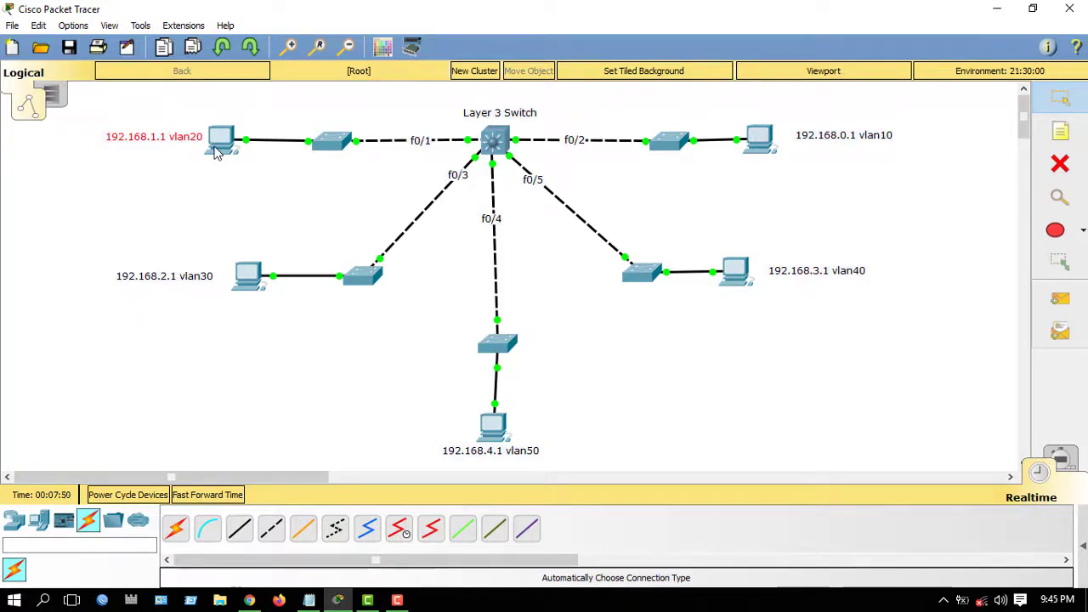
mouse_move(217, 154)
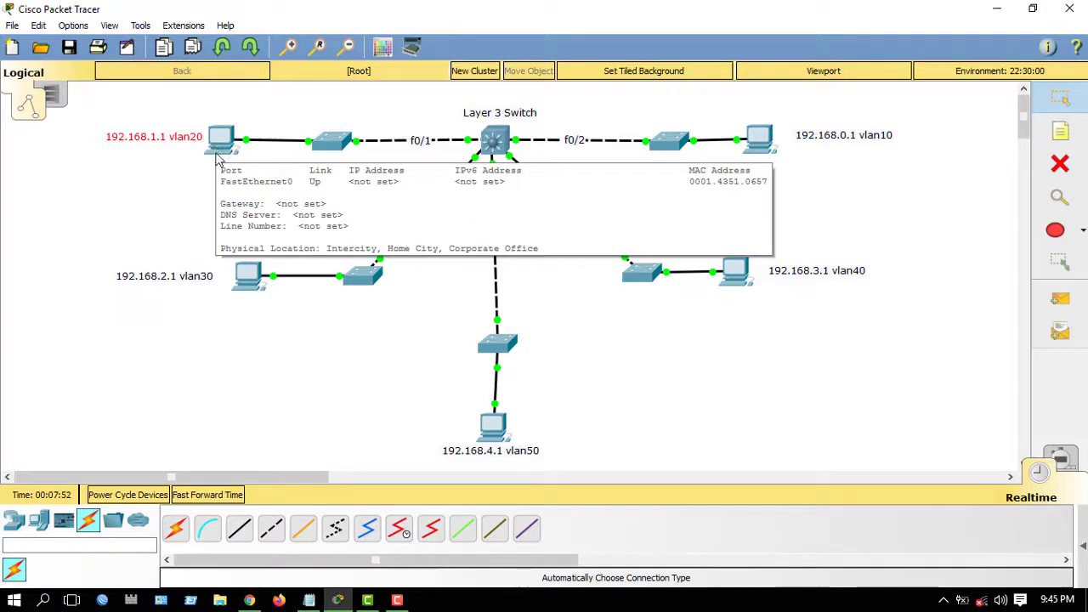
mouse_move(251, 287)
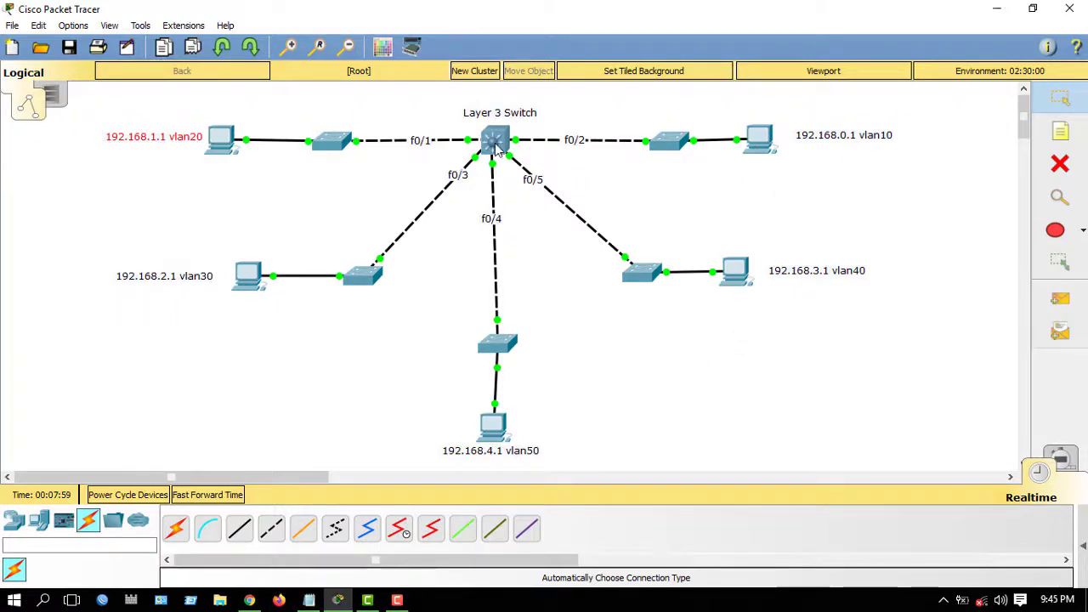
mouse_move(496, 146)
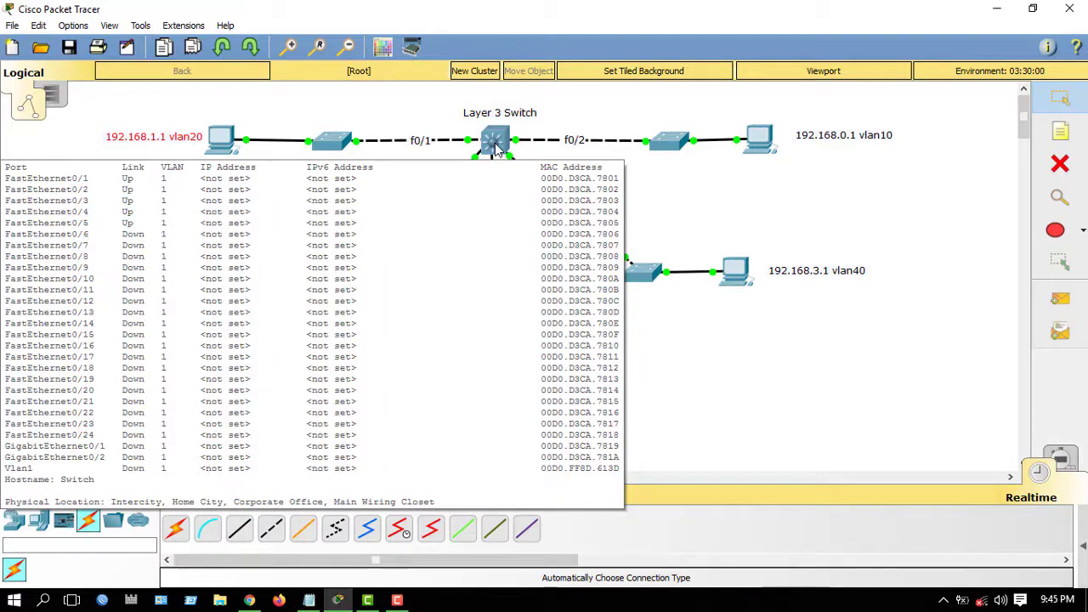
left_click(496, 146)
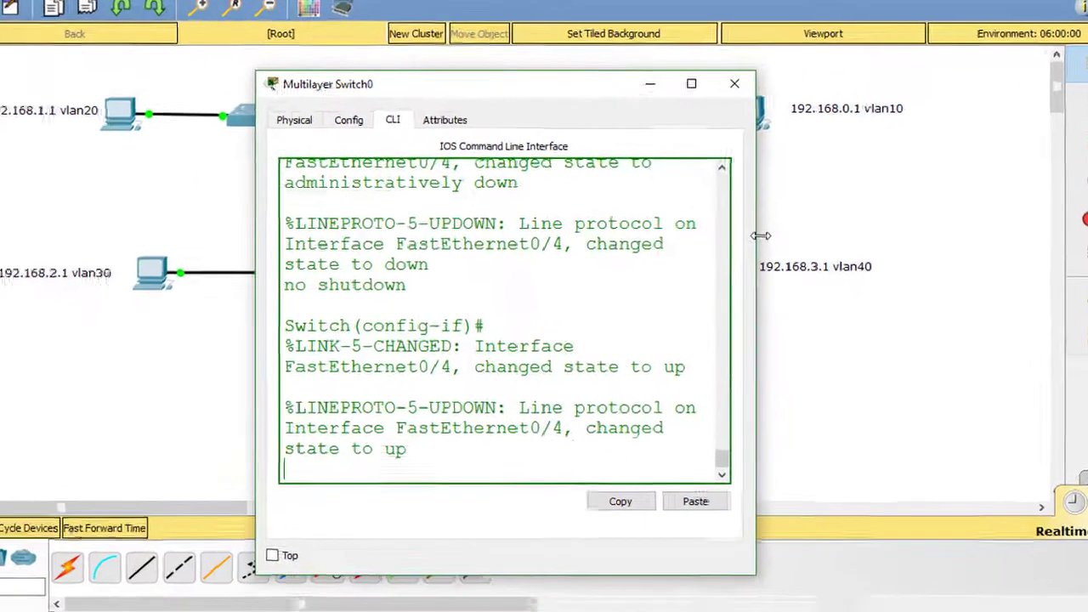
- Enlarge the Multilayer Switch0 CLI window and position it beside the topology
left_click_drag(765, 247, 1041, 247)
left_click_drag(746, 105, 733, 49)
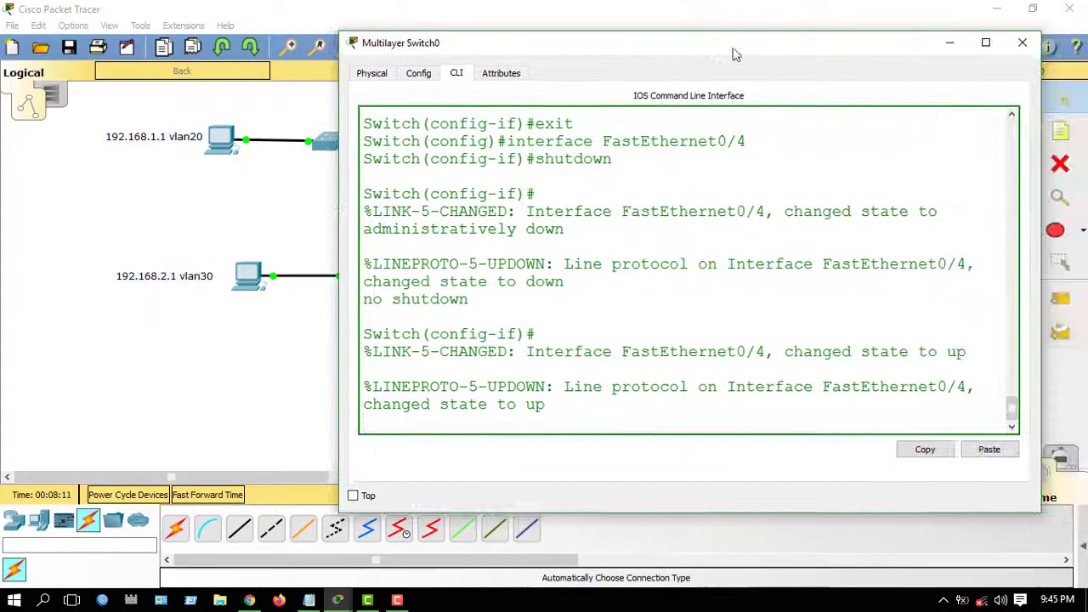
left_click(234, 482)
left_click_drag(232, 478, 294, 478)
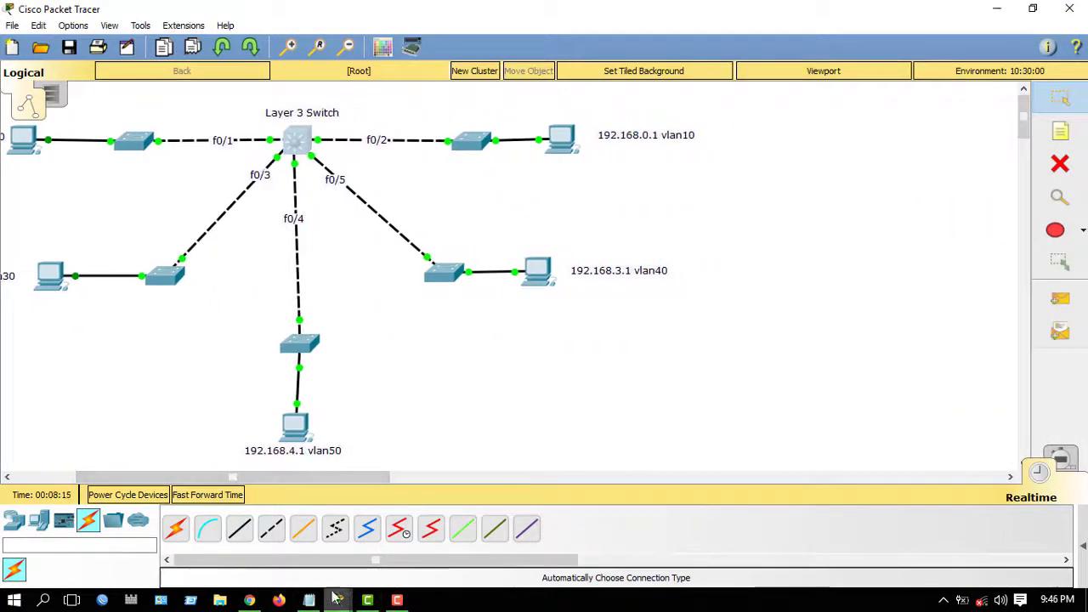
left_click(340, 600)
left_click(412, 545)
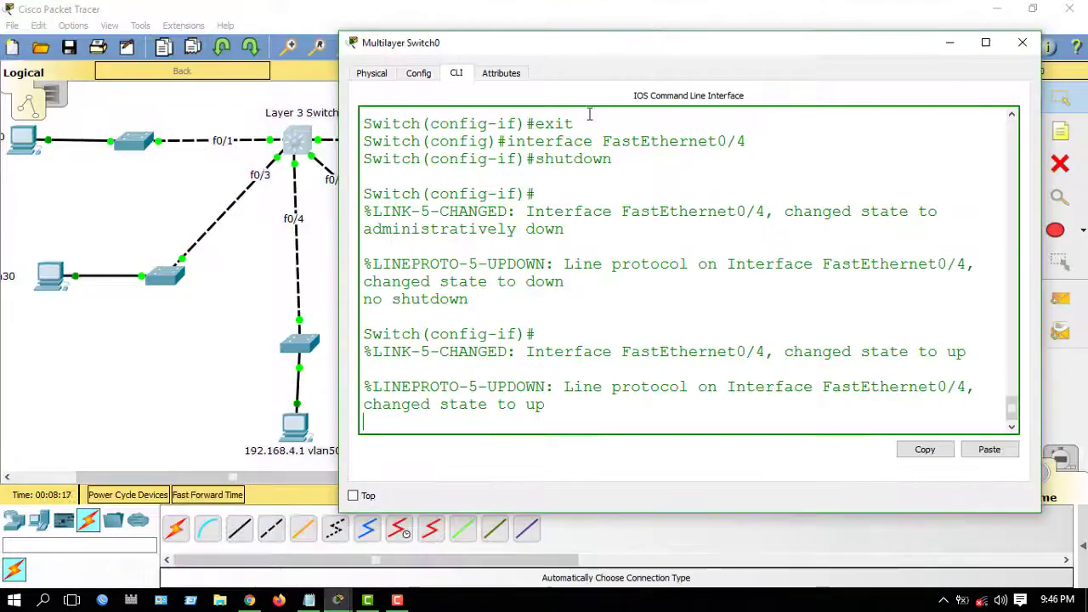
left_click_drag(635, 54, 701, 42)
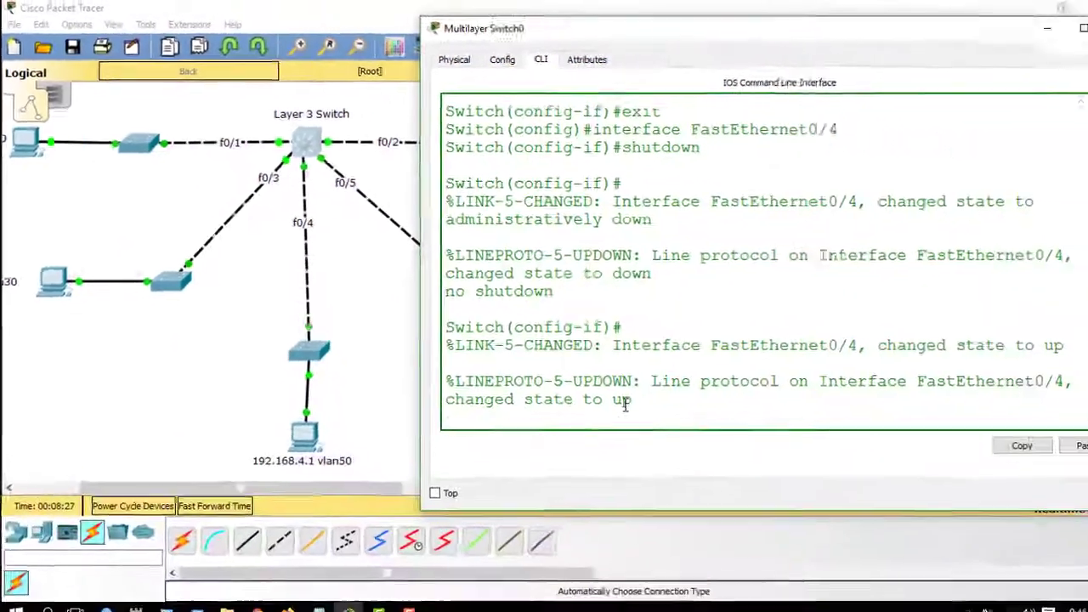
- Exit interface and global configuration modes, ending the session on the switch
key("Return")
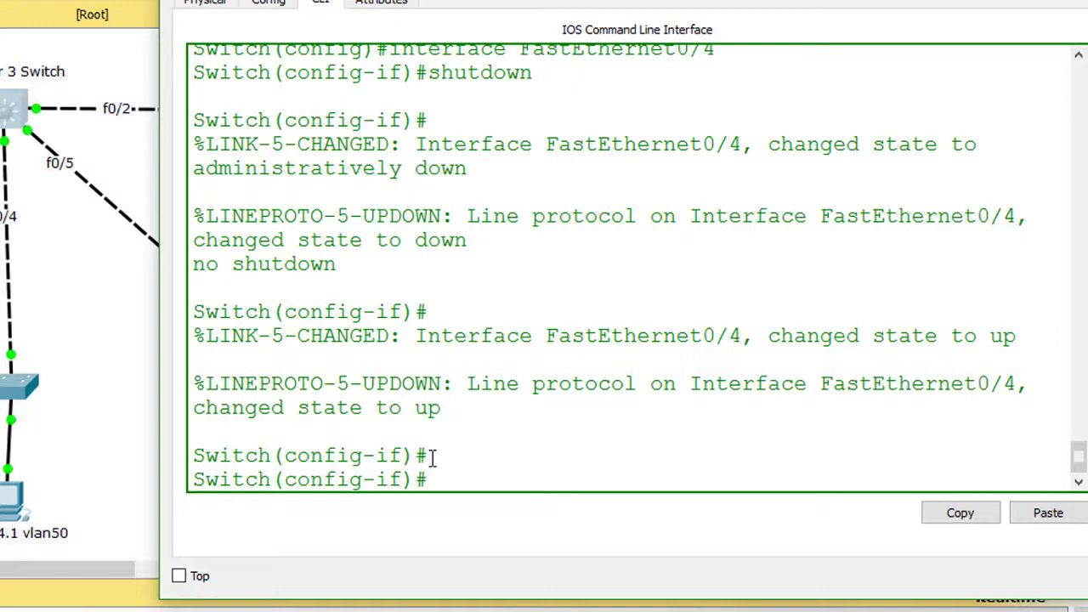
type("e")
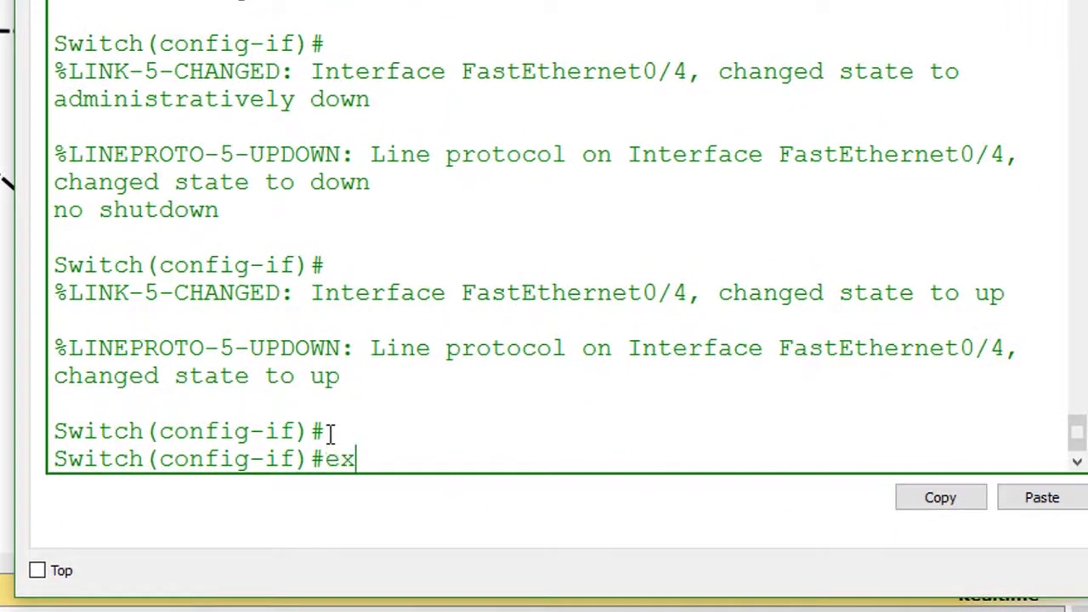
type("x")
key("Return")
key("Return")
key("Return")
key("Return")
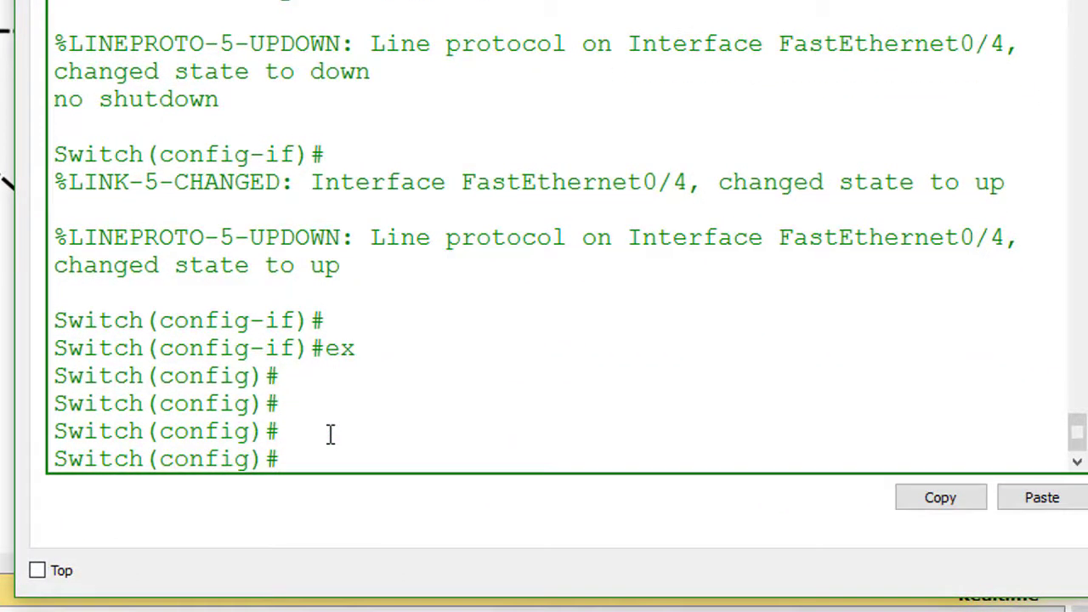
type("ex")
key("Return")
key("Return")
key("Return")
key("Return")
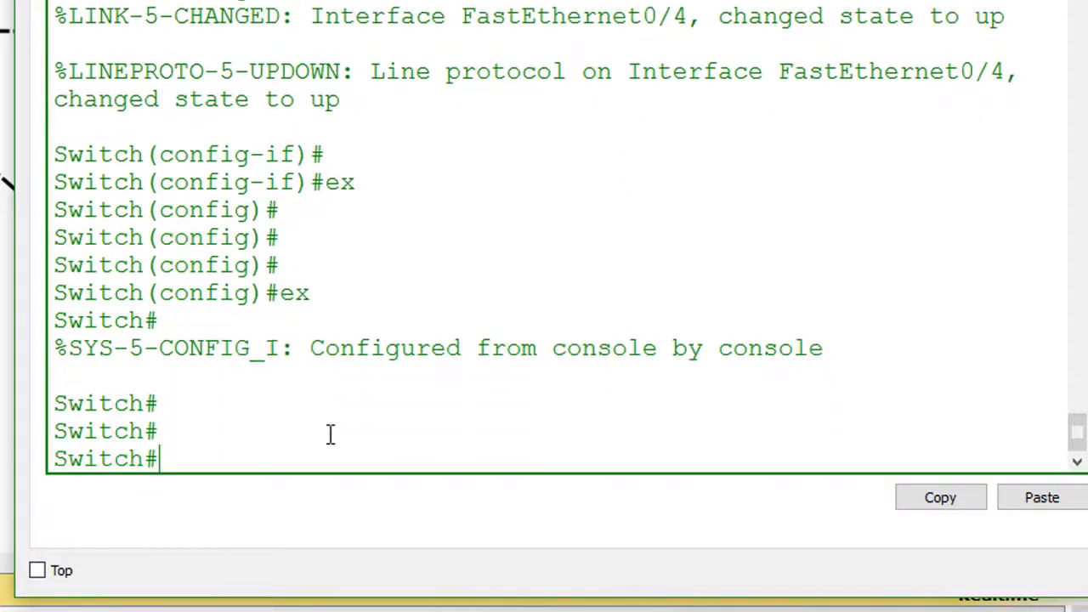
type("ex")
key("Return")
key("Return")
key("Return")
key("Return")
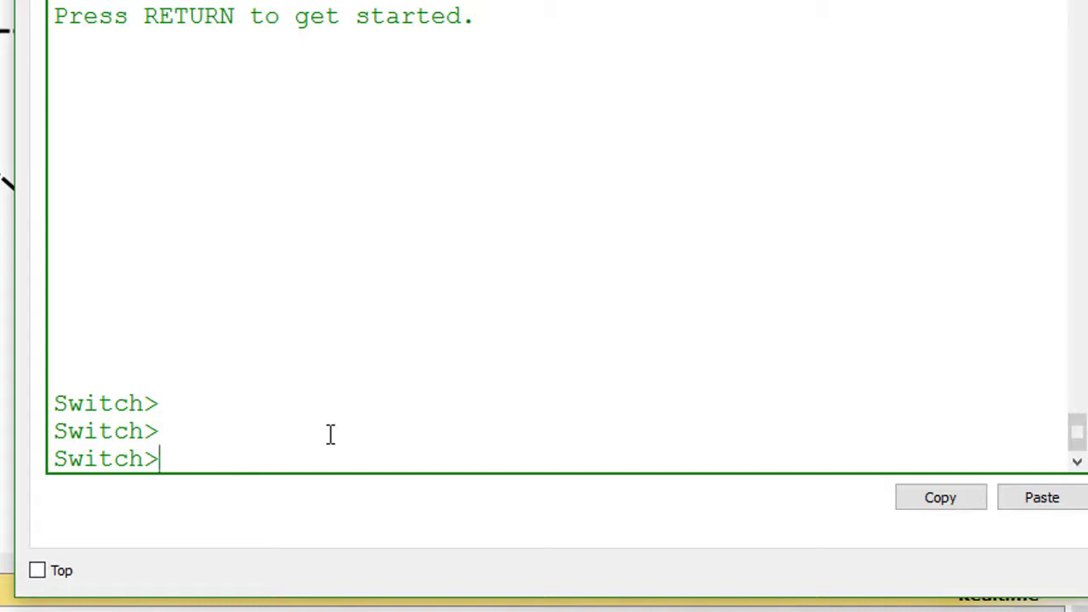
- Enter enable mode, look up the reload command with ?, and reload the switch
type("en")
key("Tab")
key("Return")
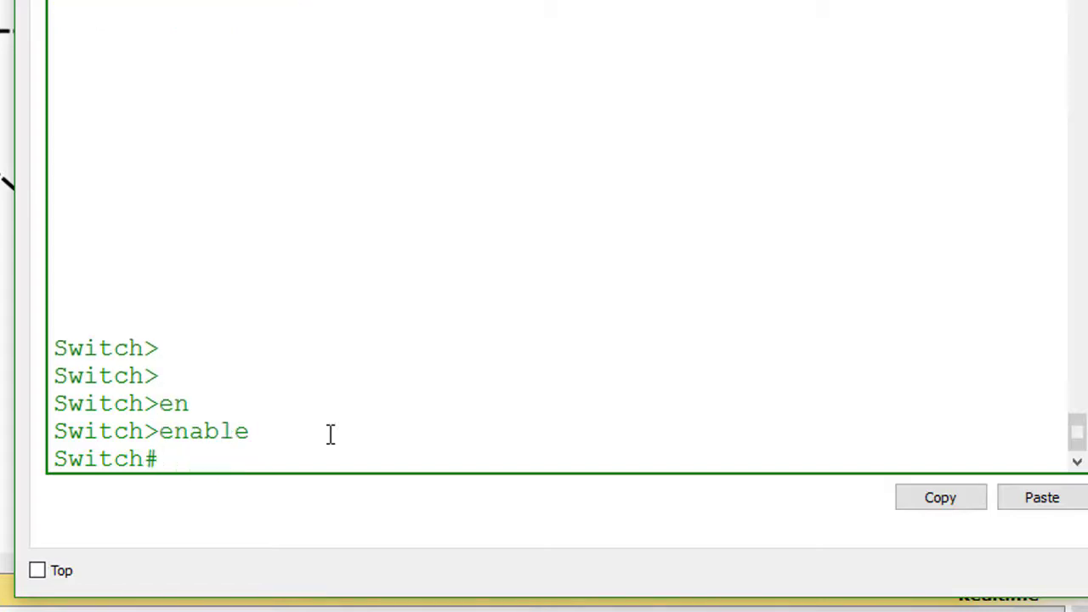
type("reb")
key("Tab")
key("BackSpace")
key("BackSpace")
key("BackSpace")
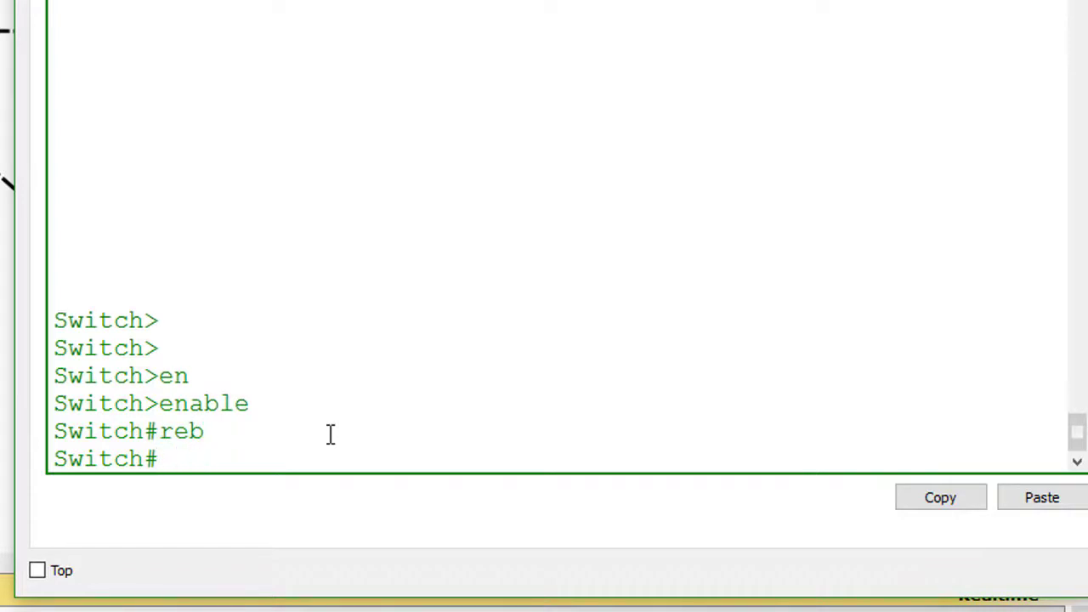
type("?")
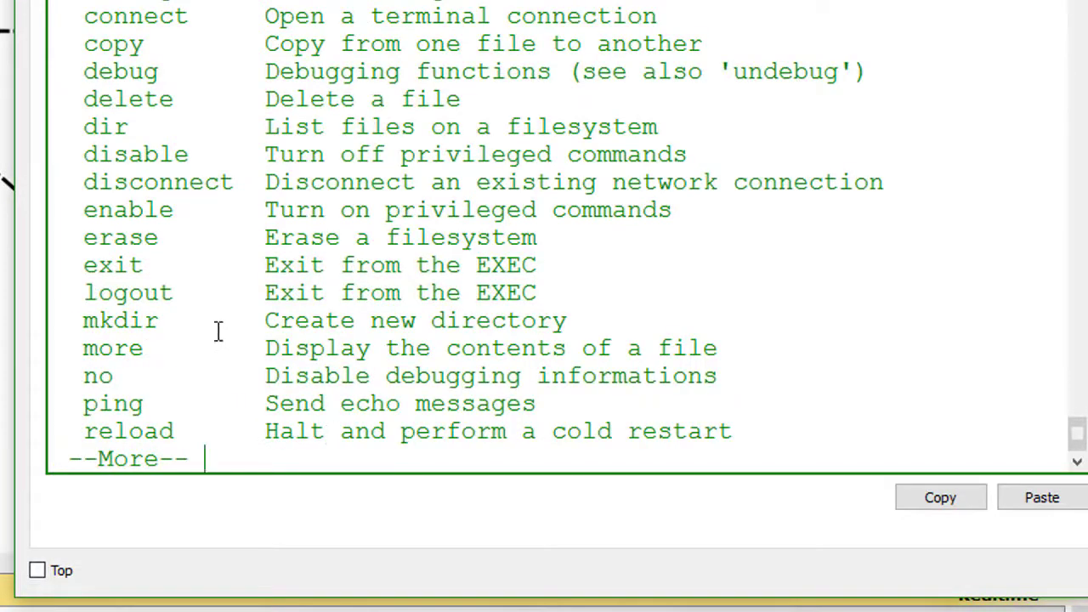
scroll(223, 345, "up", 1)
scroll(228, 346, "down", 1)
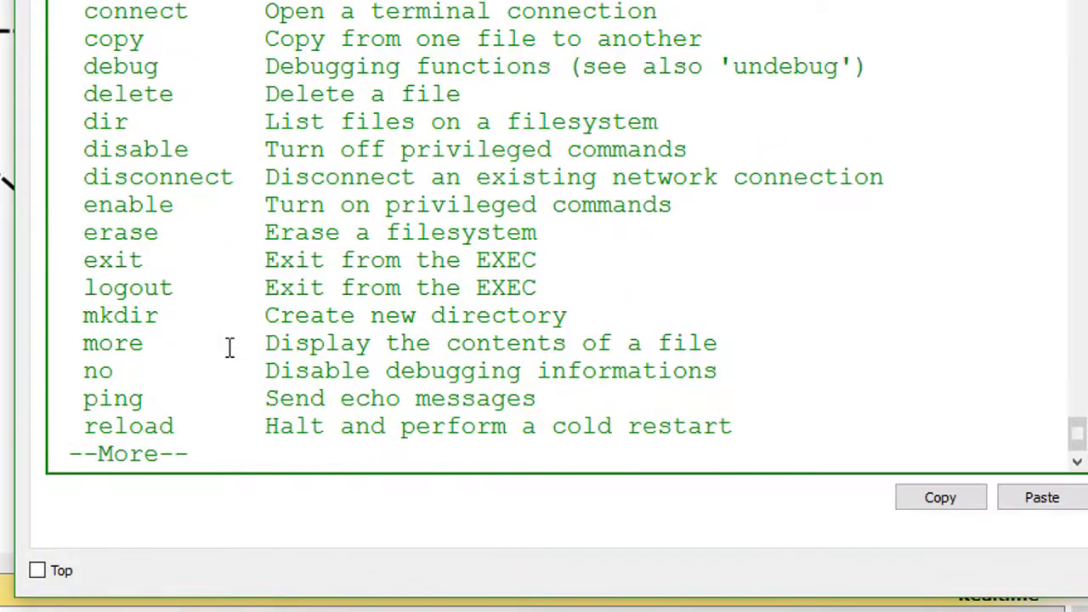
type("qreload")
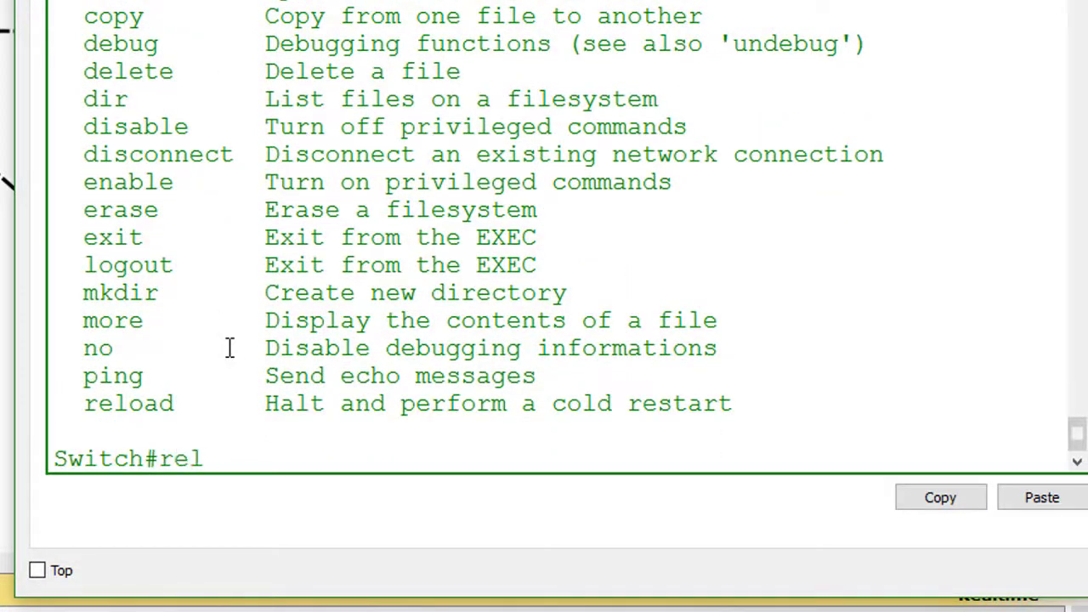
key("Return")
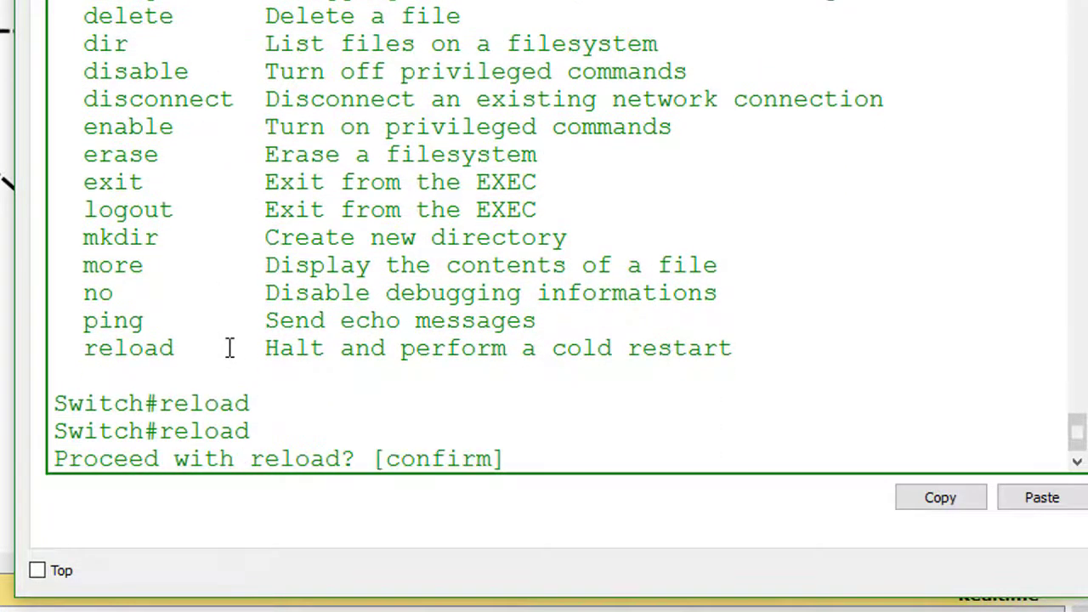
key("Return")
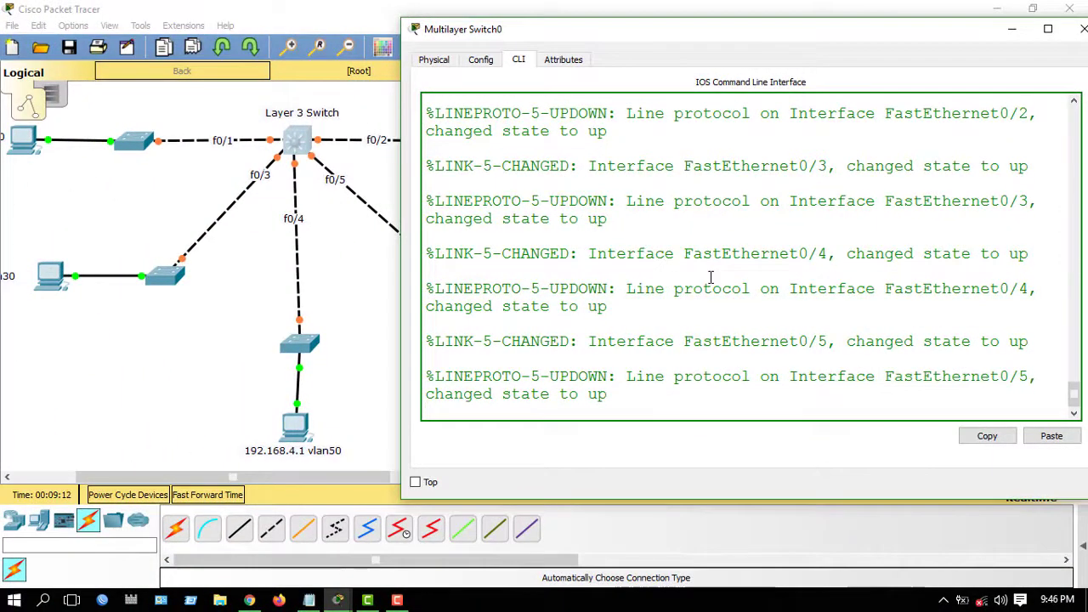
- After the reboot, run enable and then configure terminal on Multilayer Switch0
key("Return")
key("Return")
key("Return")
key("Return")
key("Return")
key("Return")
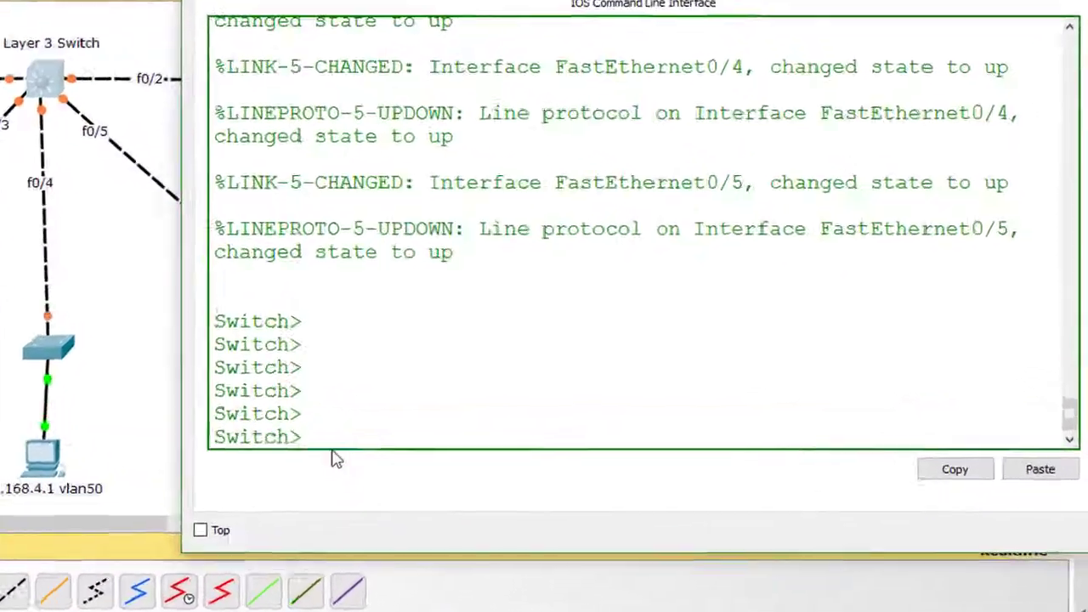
type("en")
key("Tab")
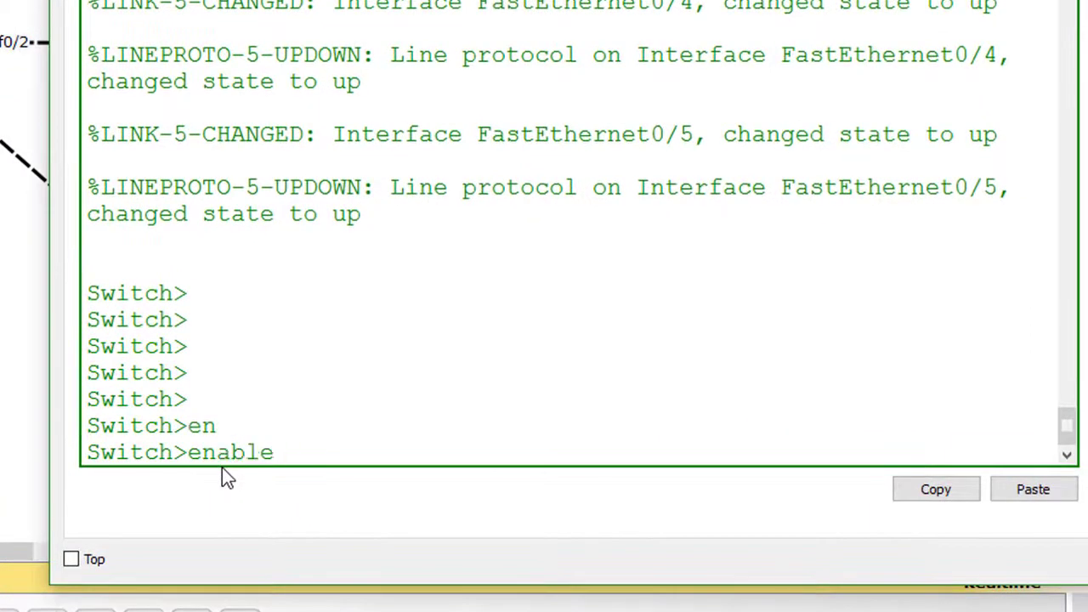
key("Return")
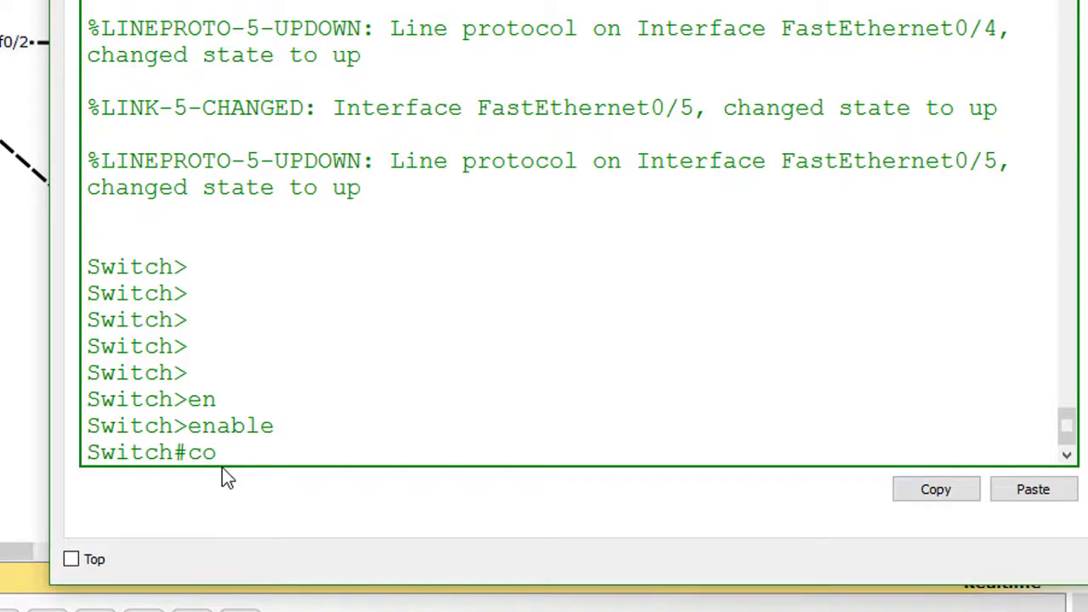
type("con")
key("Tab")
type("f")
key("Tab")
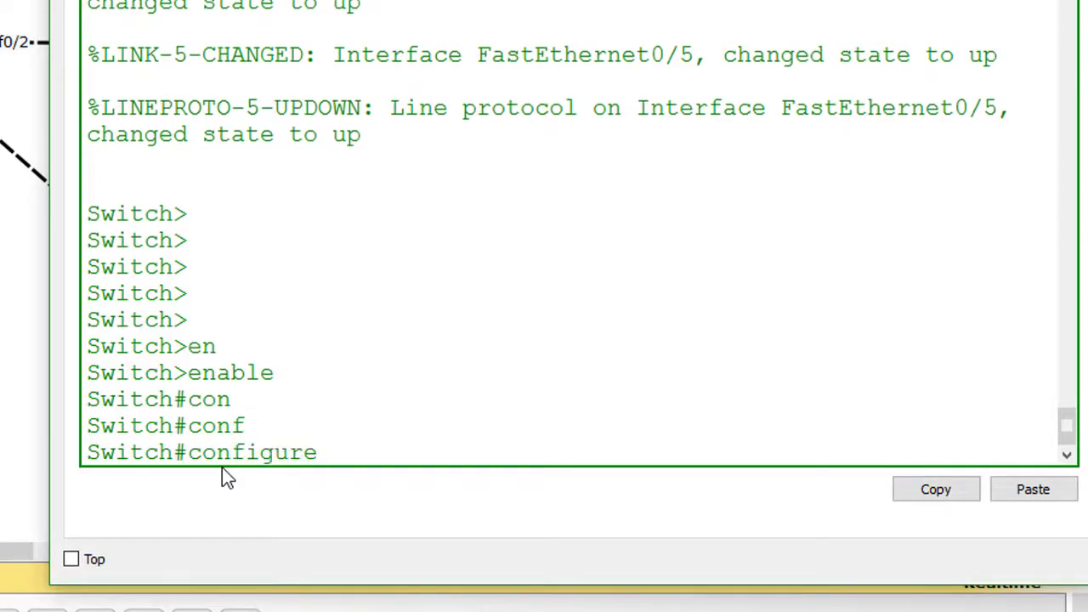
type("ter")
key("Tab")
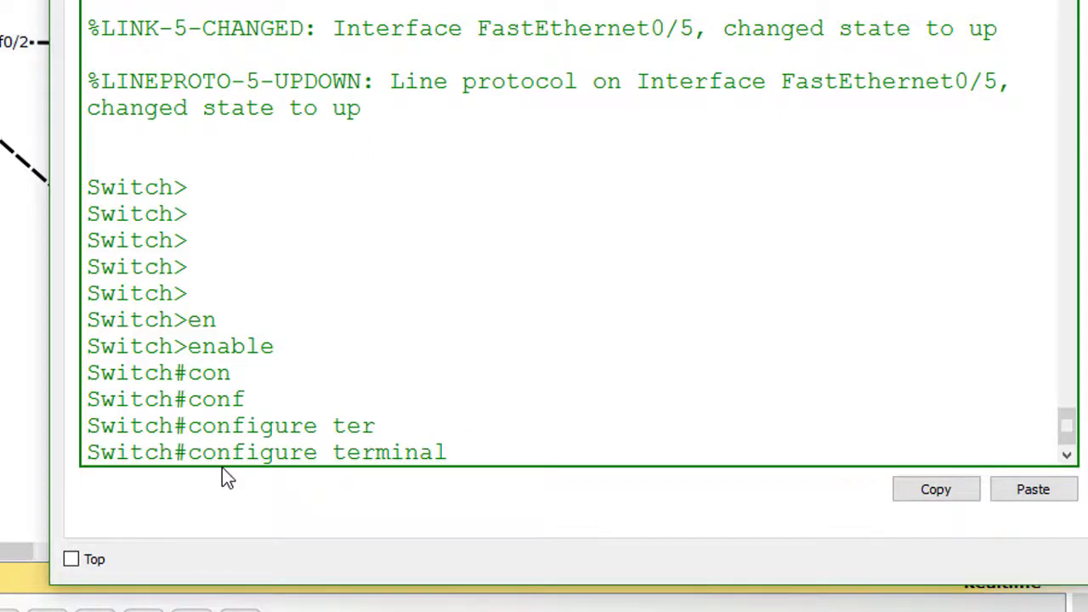
key("Return")
key("Return")
key("Return")
key("Return")
key("Return")
key("Return")
key("Return")
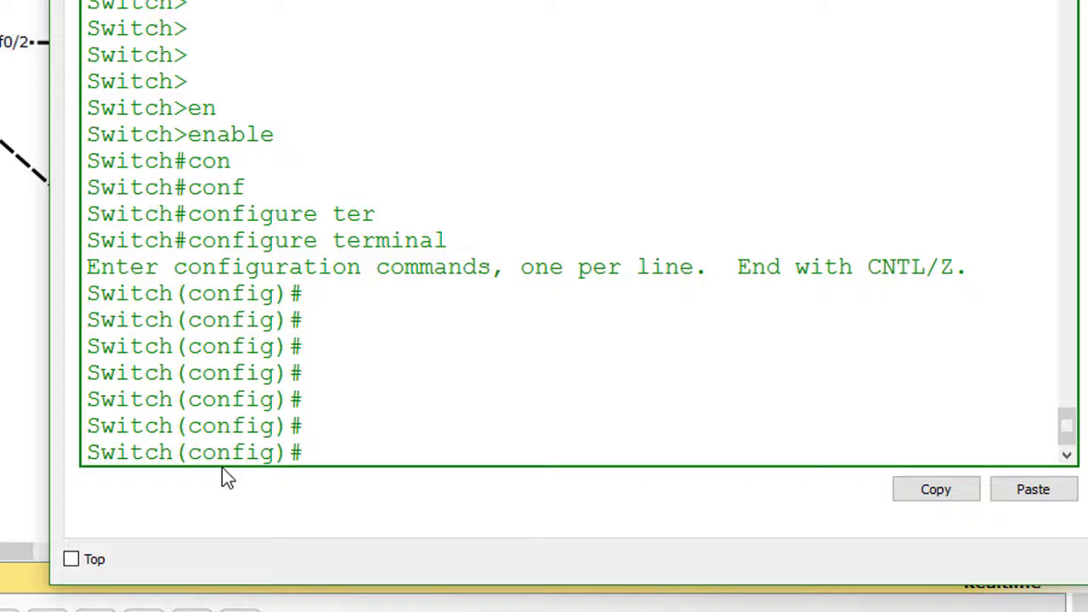
- Set the switch hostname to admin@switch
type("host")
key("Tab")
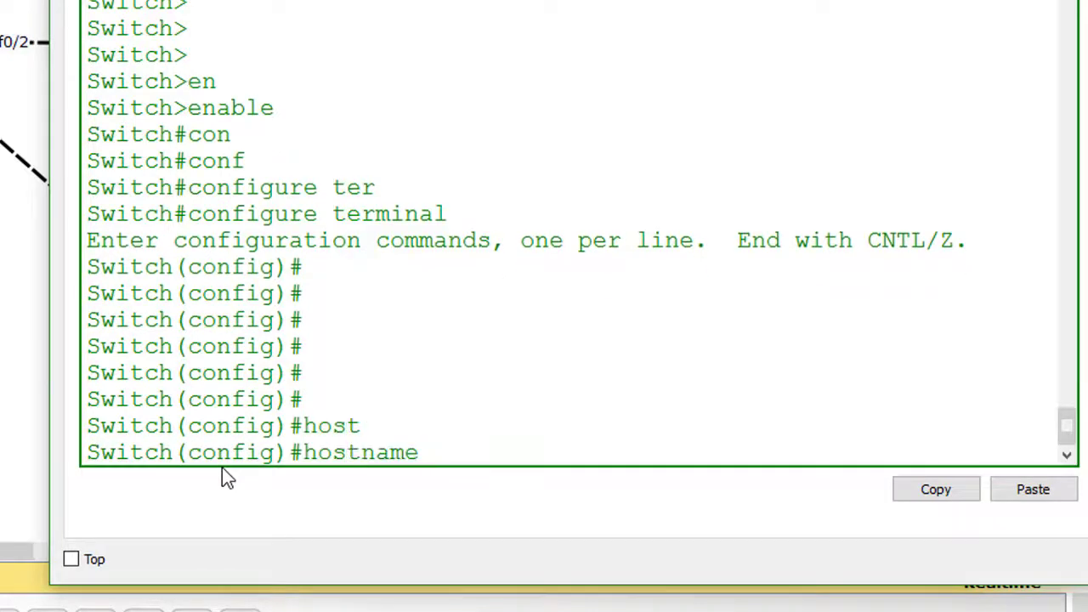
type("admin")
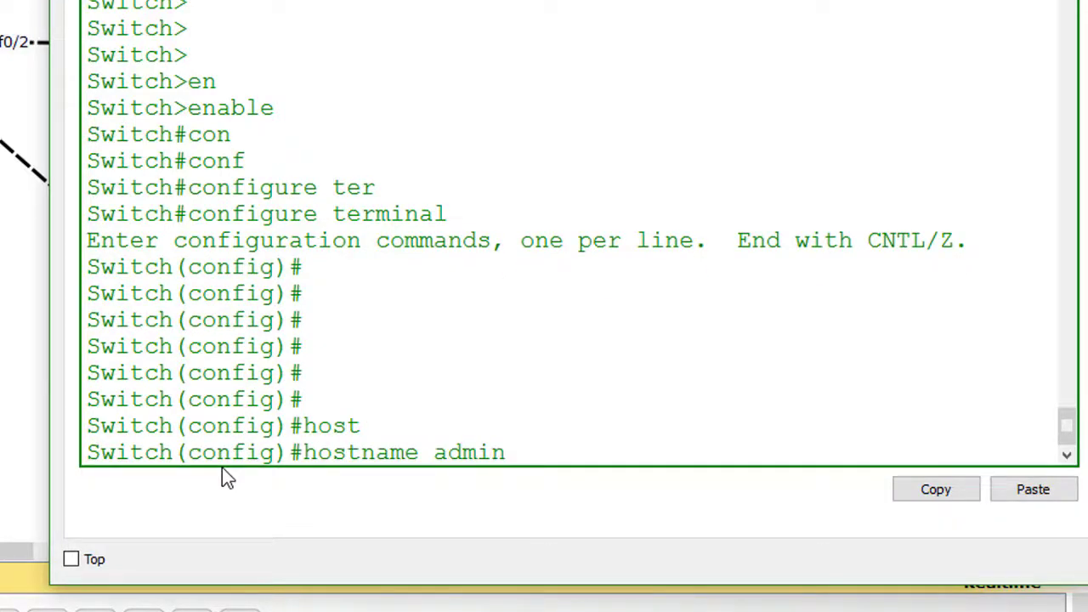
type("@S")
key("BackSpace")
type("witch")
key("Return")
key("Return")
key("Return")
key("Return")
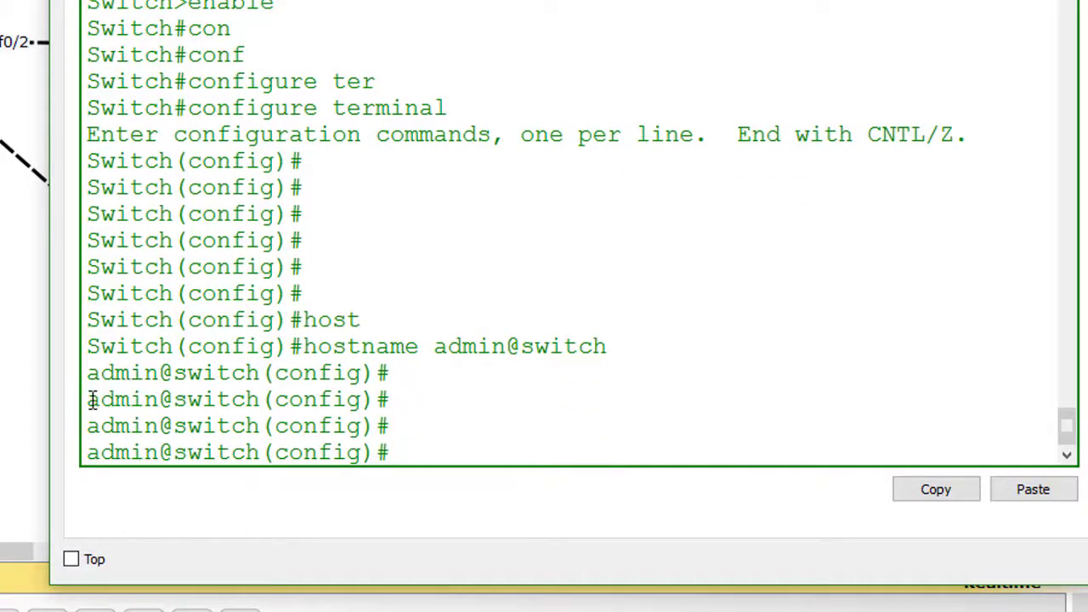
left_click_drag(89, 399, 260, 399)
left_click(418, 452)
- Try the enable secret command, checking its options with ?
type("enab")
key("Tab")
type("sec")
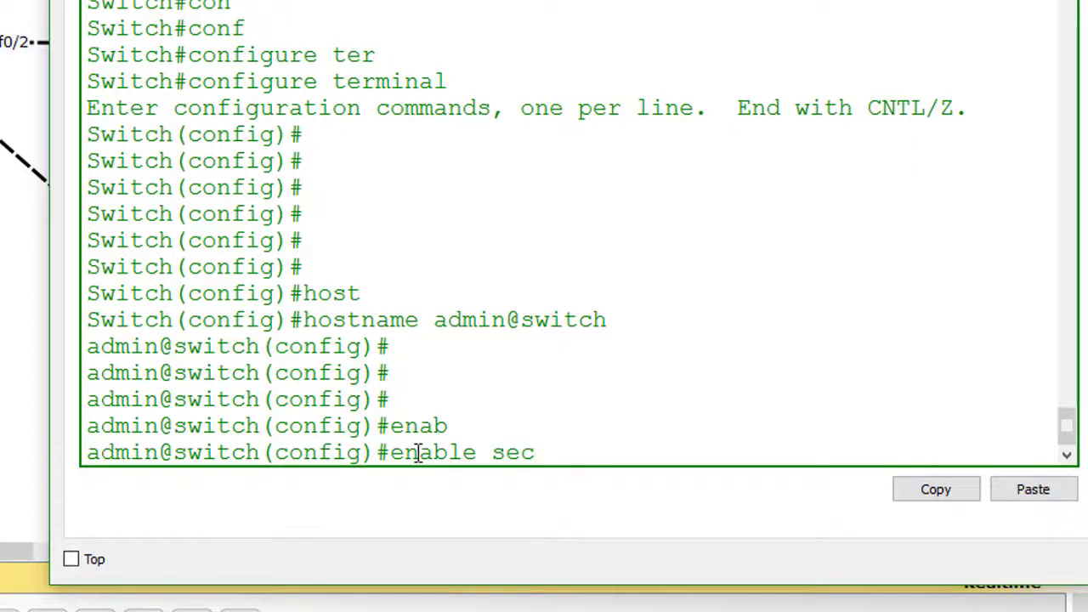
key("Tab")
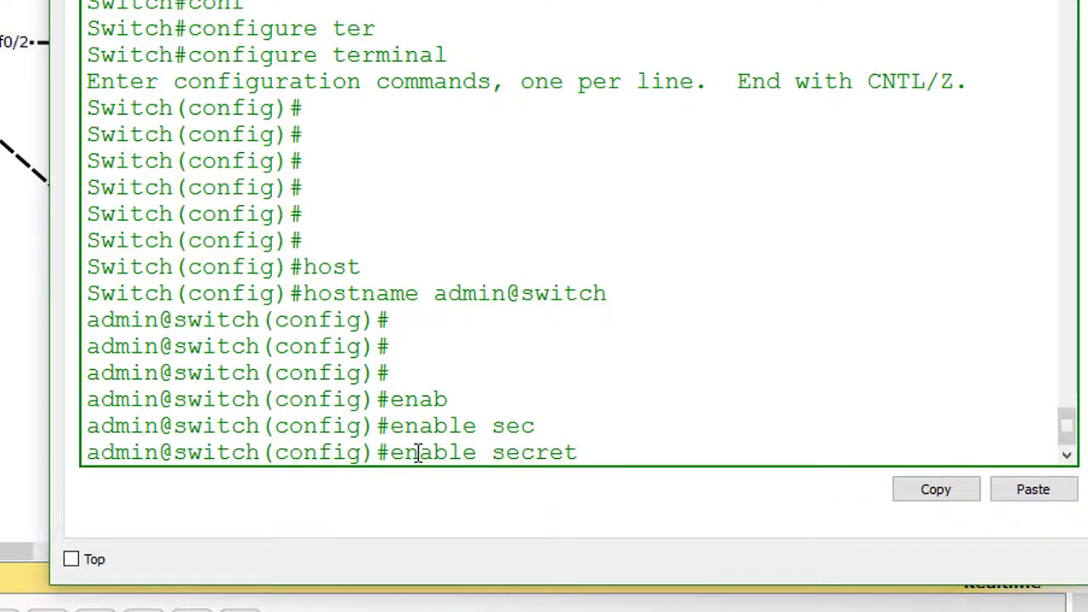
type("?")
key("BackSpace")
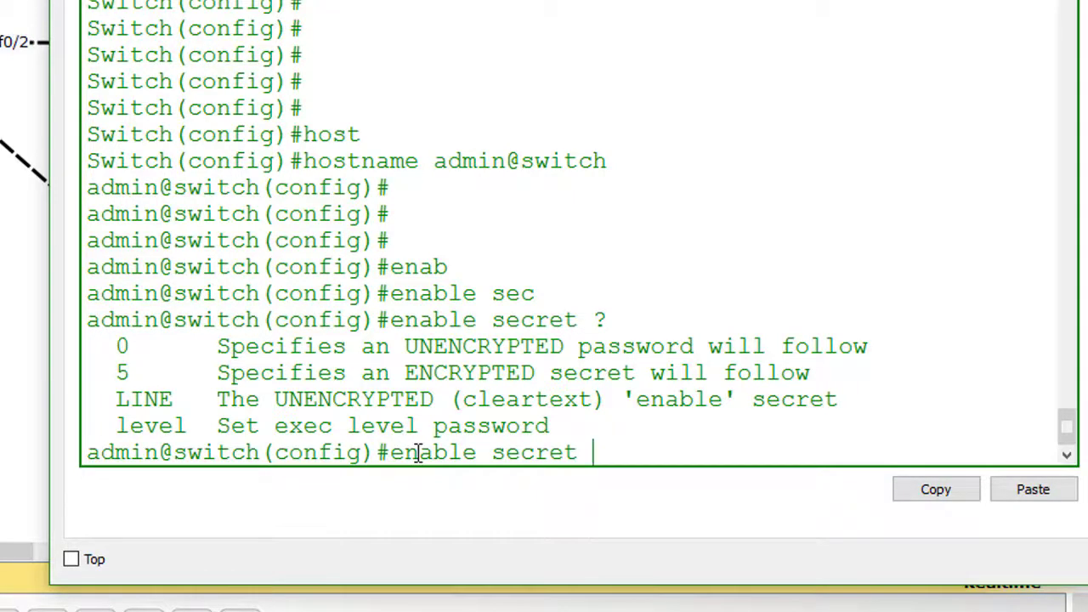
key("Return")
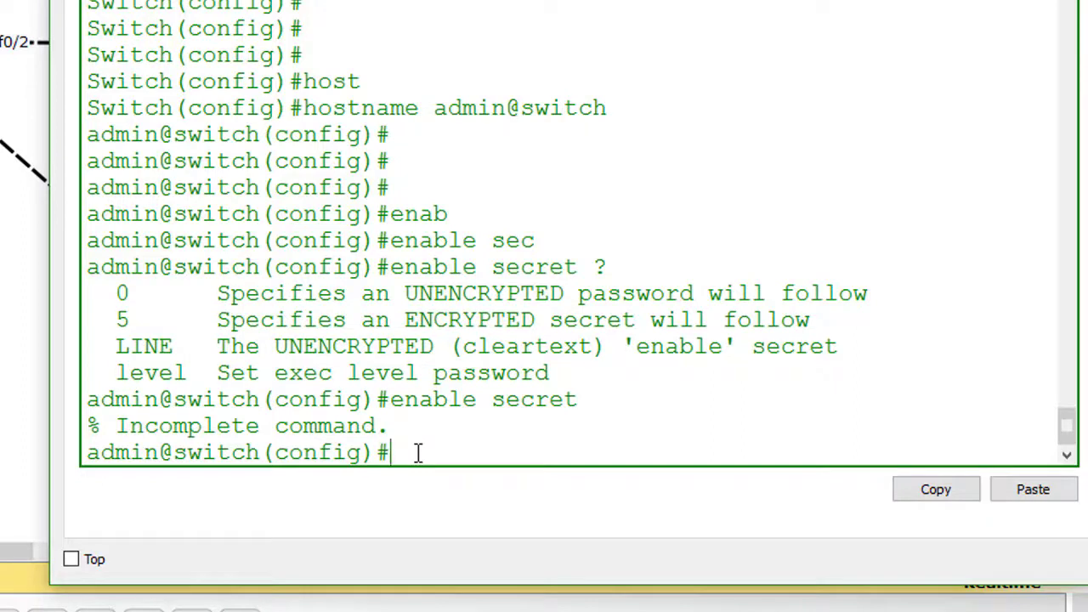
- Set the enable password with enable password and the chosen password
type("enab")
key("Tab")
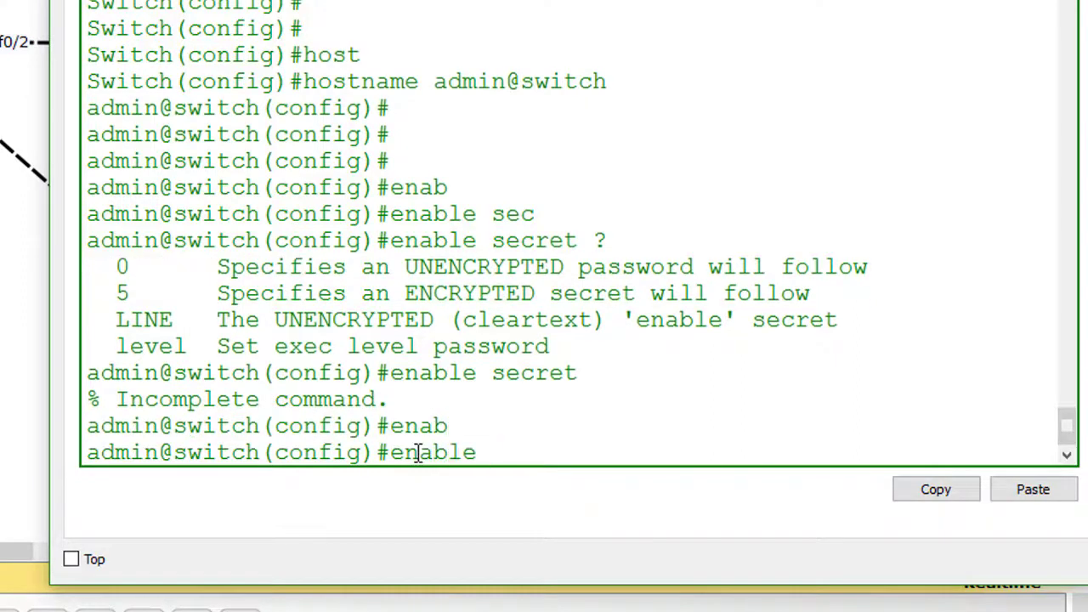
type("pass")
key("Tab")
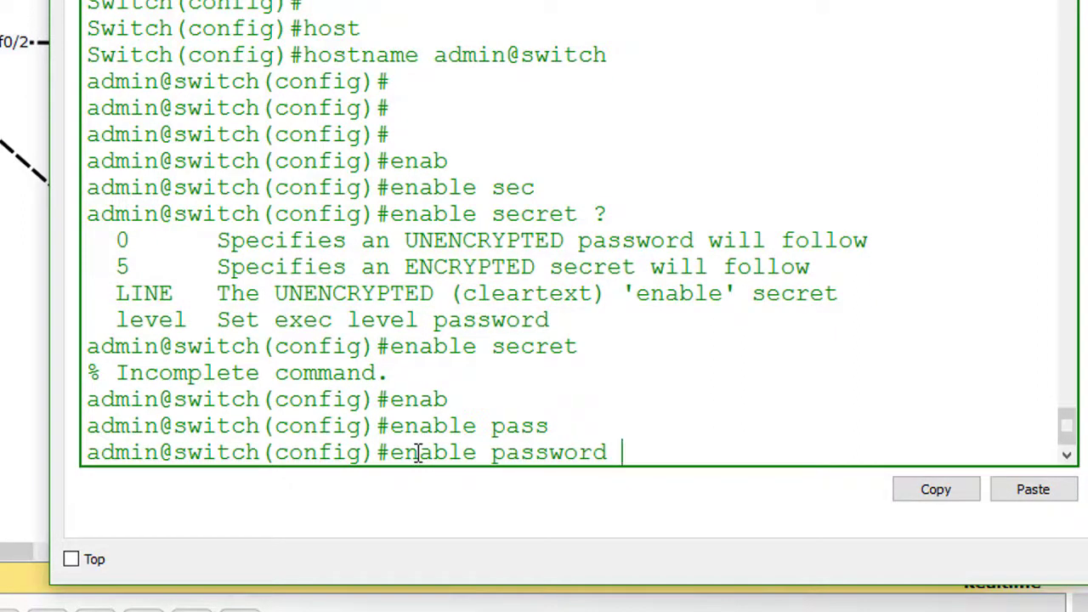
type("admin123")
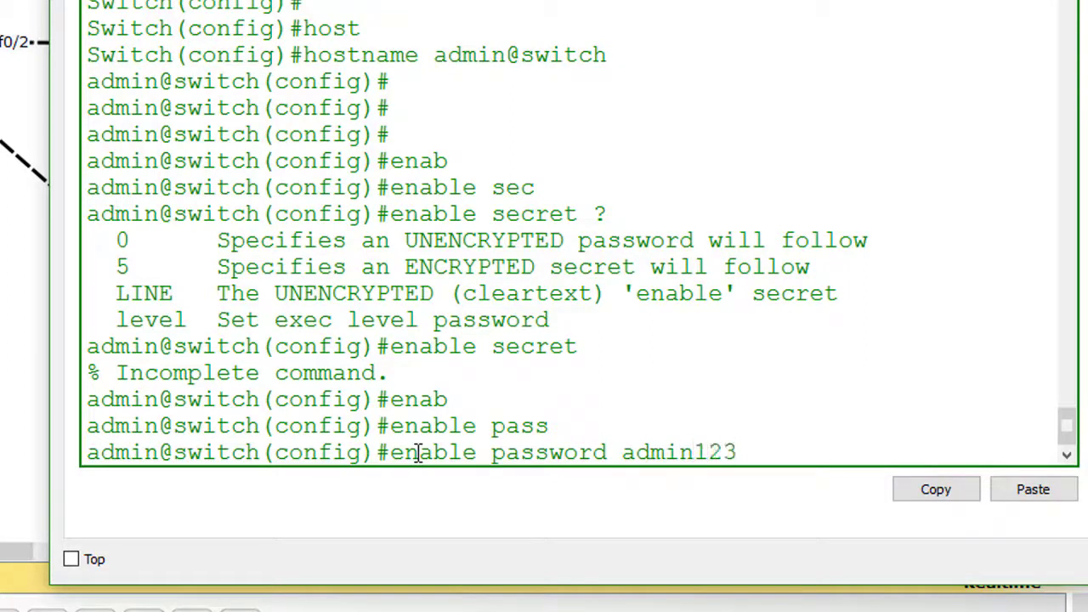
key("Return")
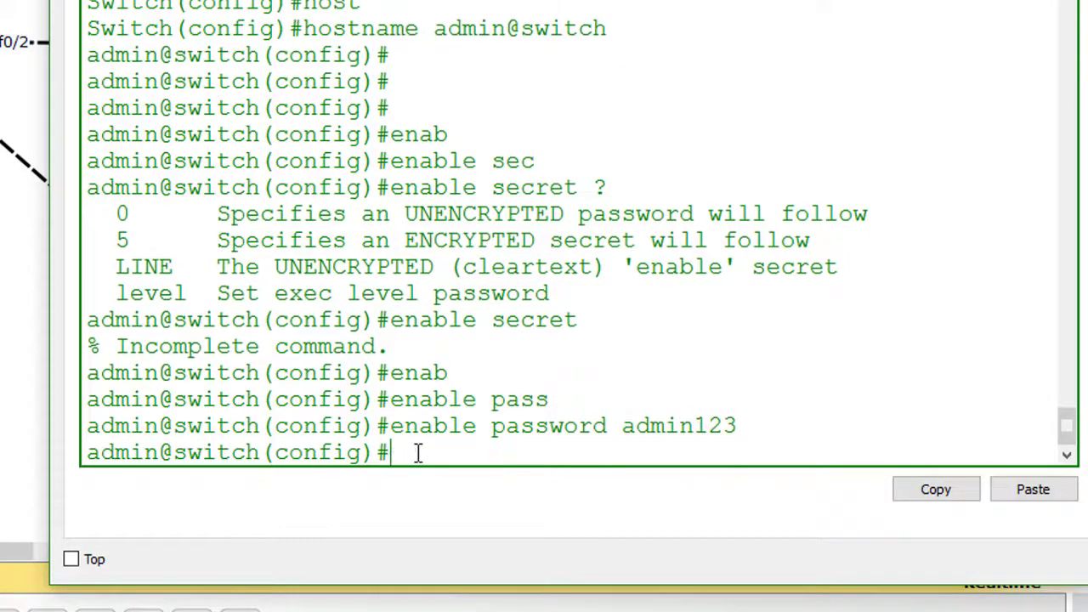
- Turn on service password-encryption
type("serv")
key("Tab")
type("pass")
key("Tab")
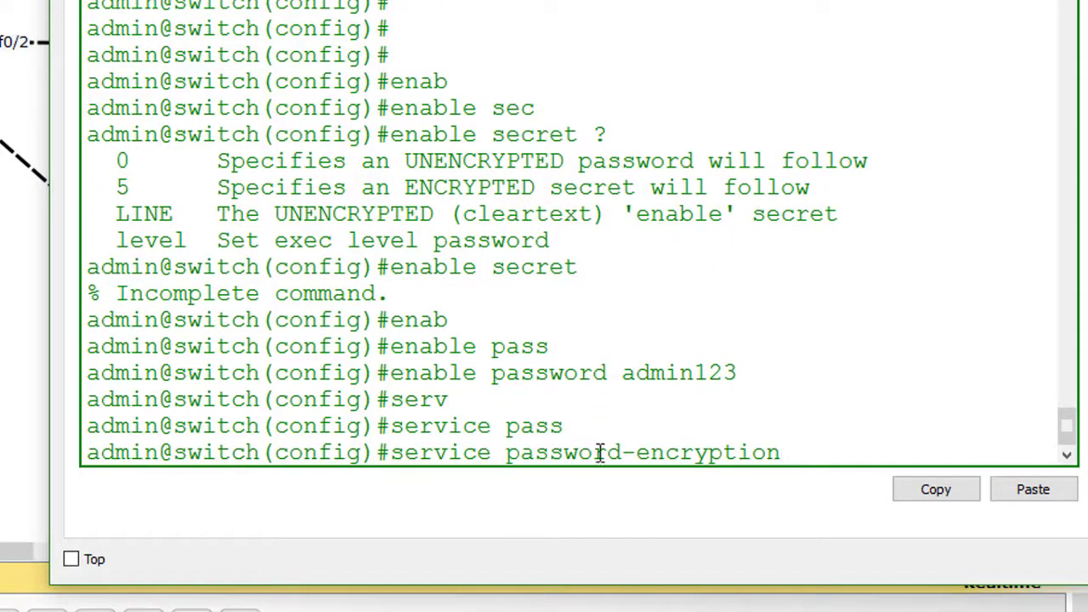
left_click_drag(390, 452, 791, 459)
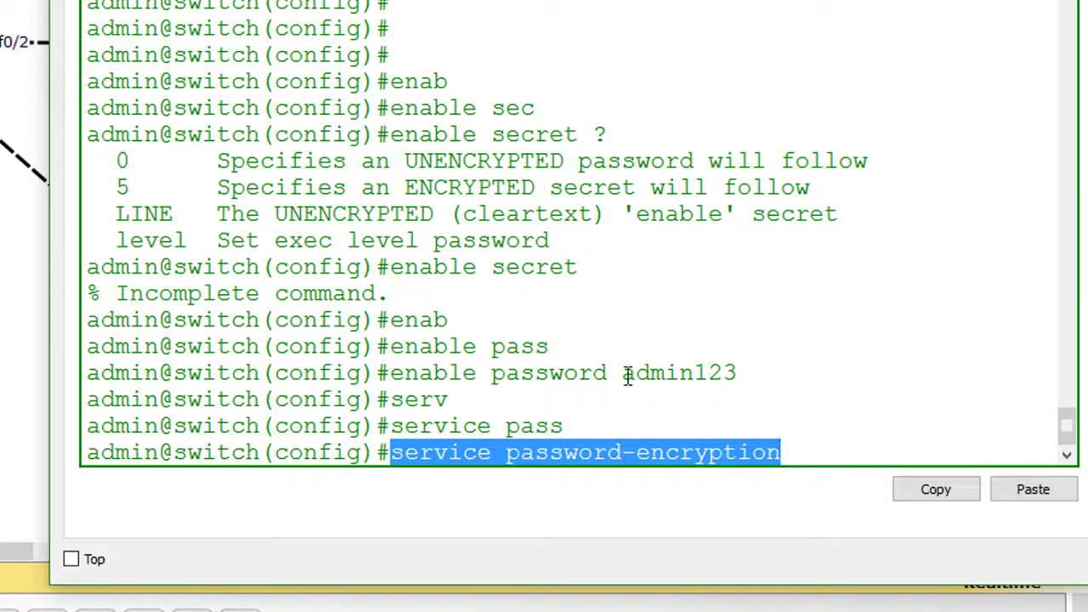
left_click_drag(624, 374, 740, 374)
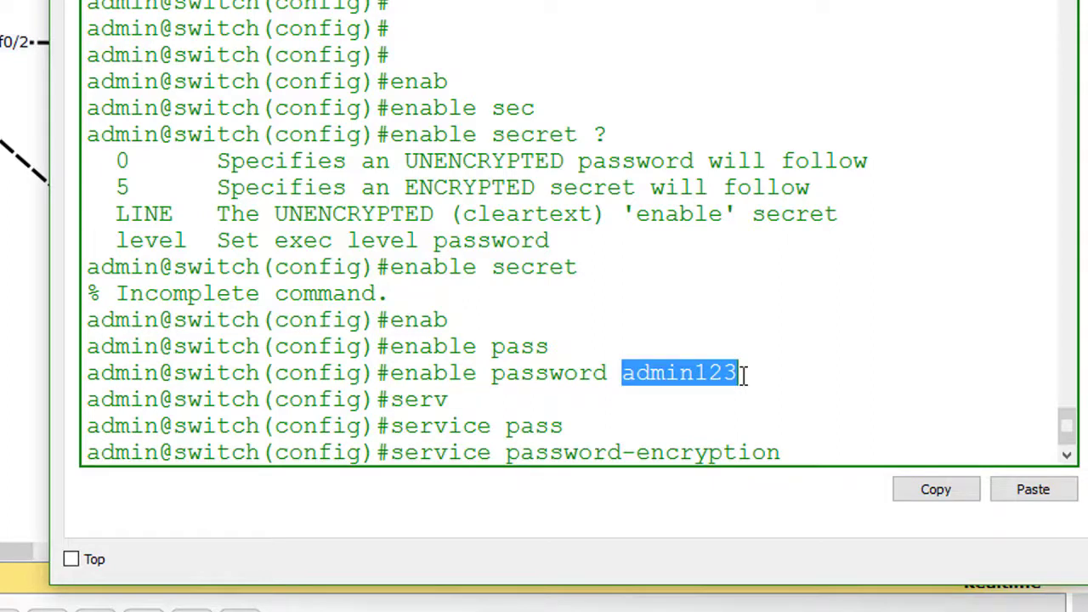
left_click(794, 451)
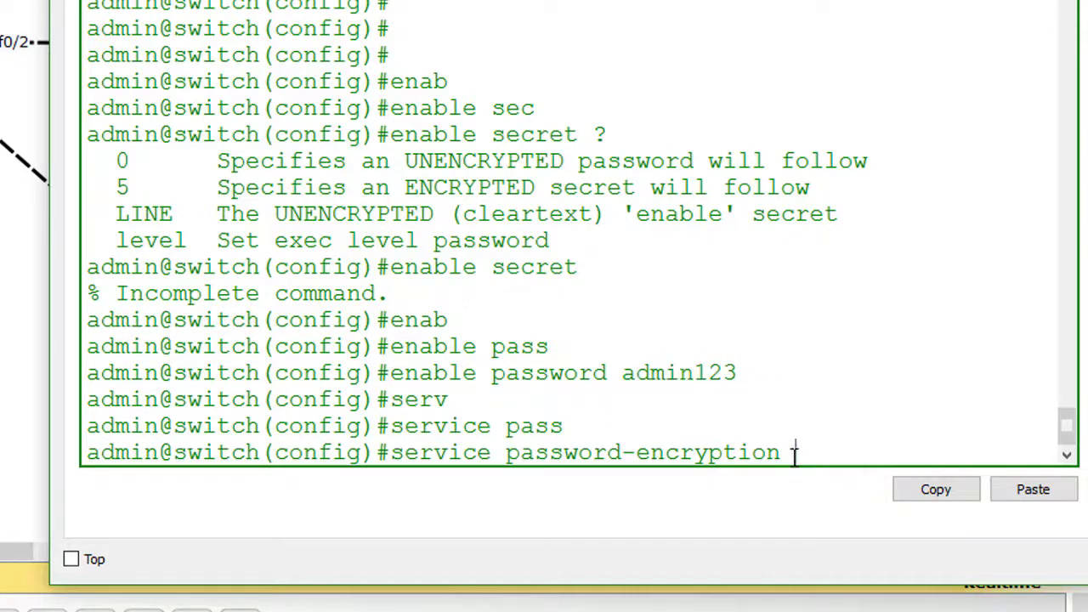
key("BackSpace")
key("Return")
key("Return")
key("Return")
key("Return")
key("Return")
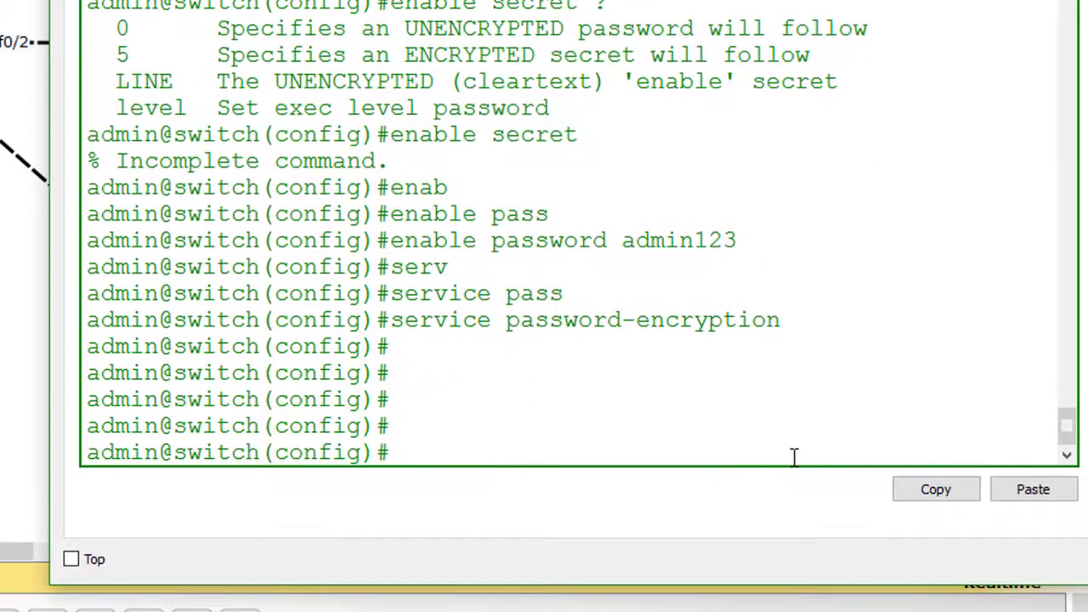
key("Return")
key("Return")
key("Return")
key("Return")
key("Return")
key("Return")
- Exit global configuration mode and end the console session
type("ex")
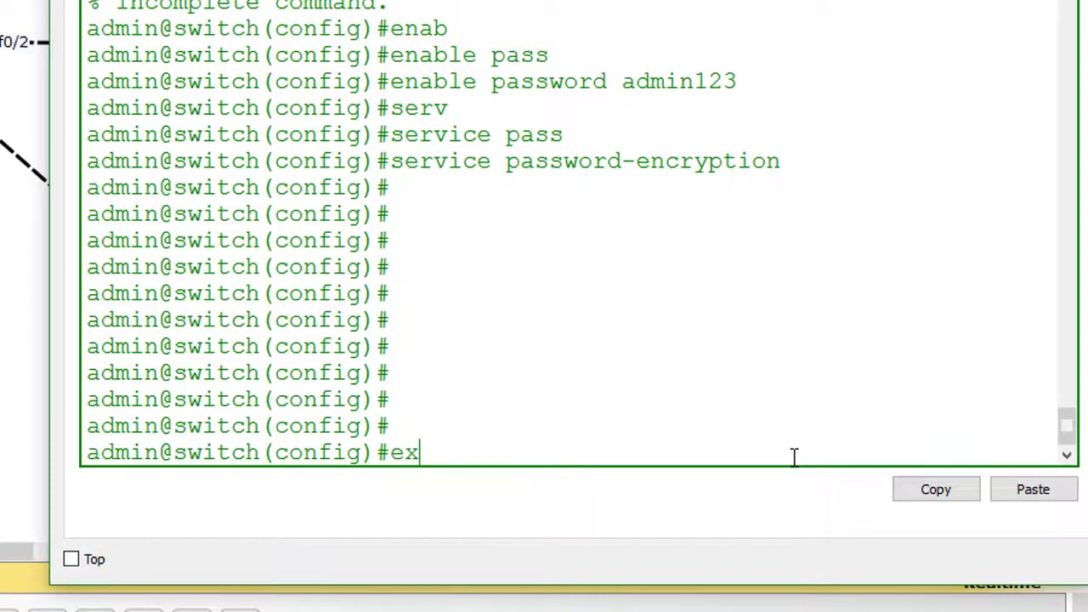
key("Return")
key("Return")
key("Return")
type("ex")
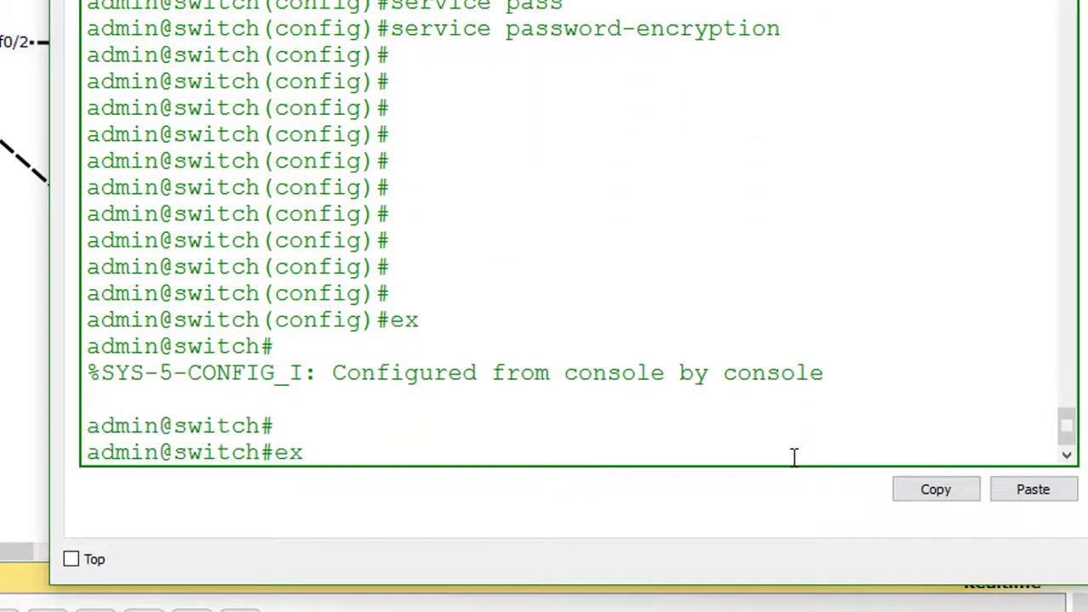
key("Return")
key("Return")
key("Return")
key("Return")
key("Return")
- Re-enter privileged mode with enable, supplying the enable password
type("ena")
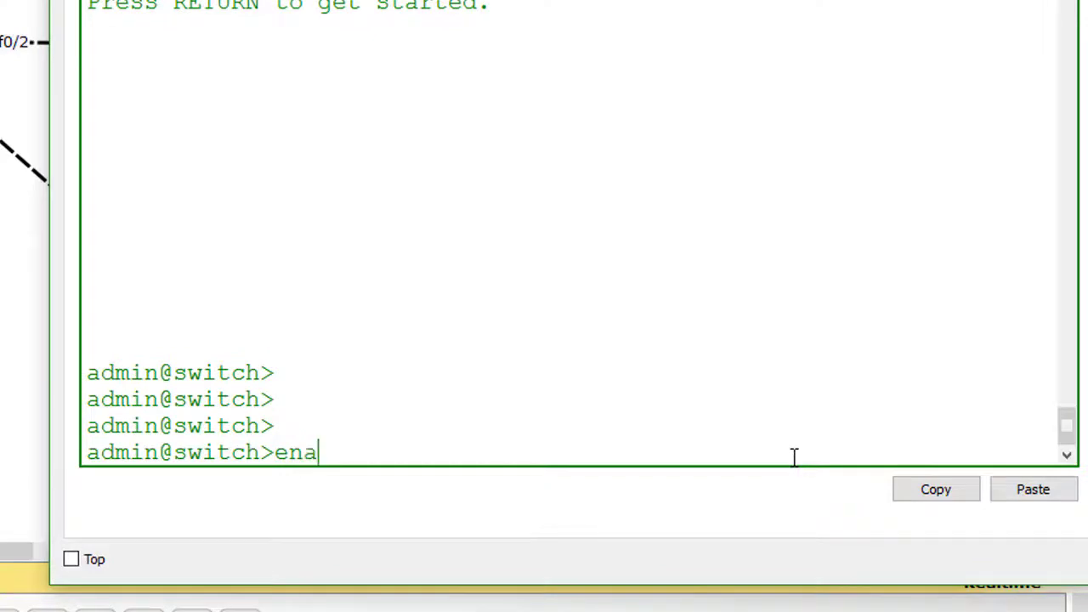
key("Tab")
key("Return")
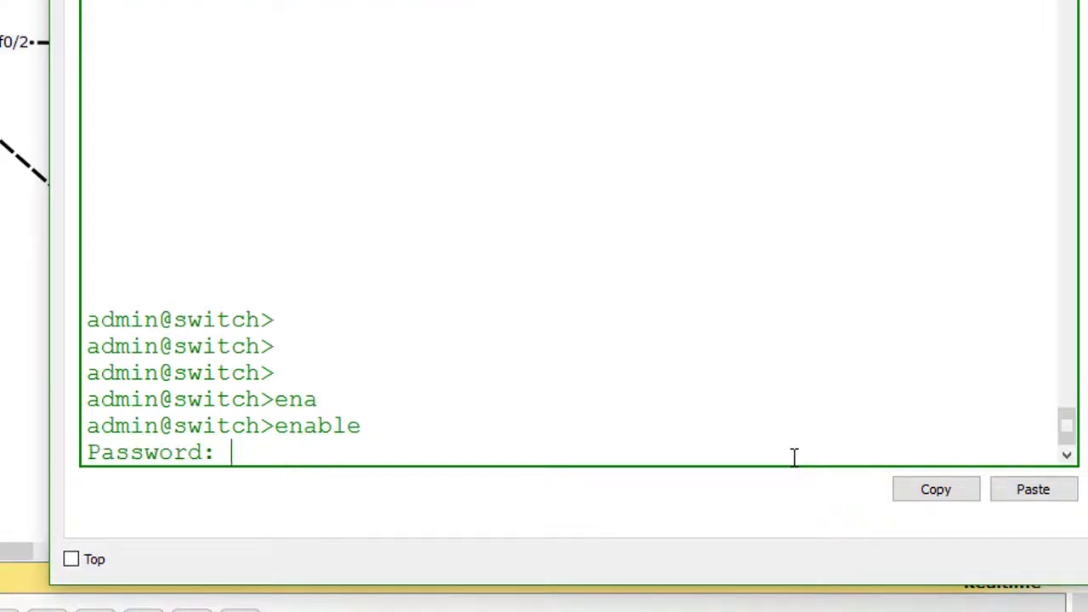
key("Return")
key("Return")
key("Return")
key("Return")
key("Return")
key("Return")
key("Return")
key("Return")
key("Return")
key("Return")
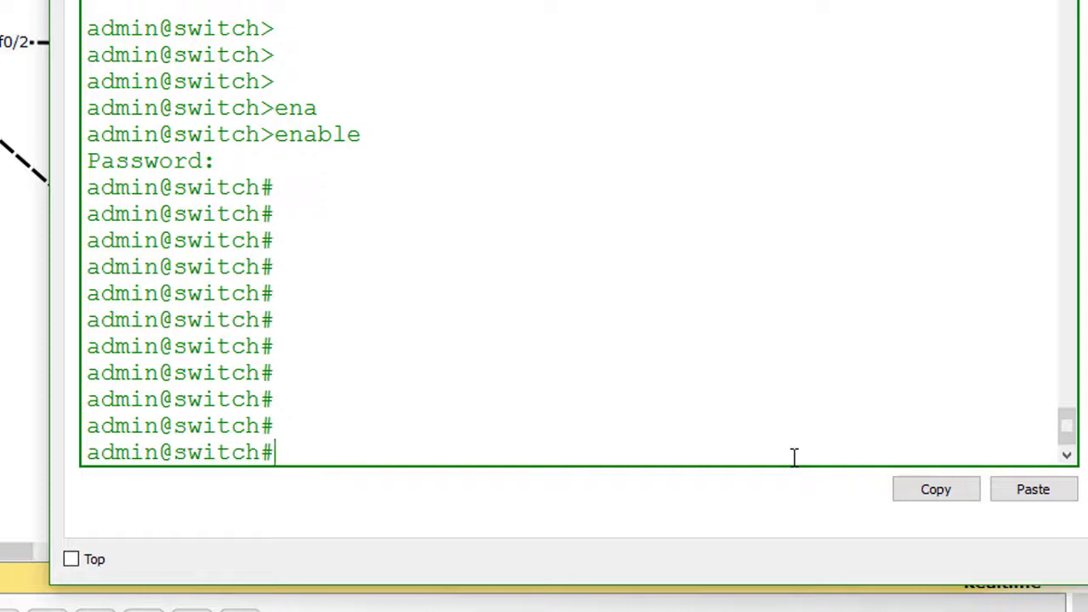
- Run configure terminal on admin@switch
type("config")
key("Tab")
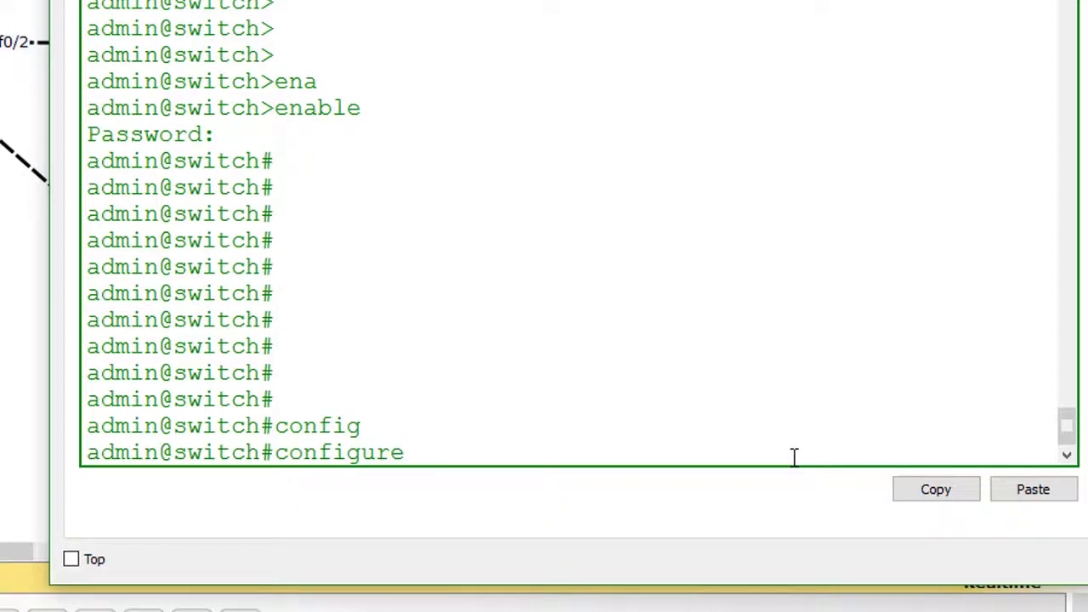
type("ter")
key("Tab")
key("Return")
key("Return")
key("Return")
key("Return")
key("Return")
key("Return")
key("Return")
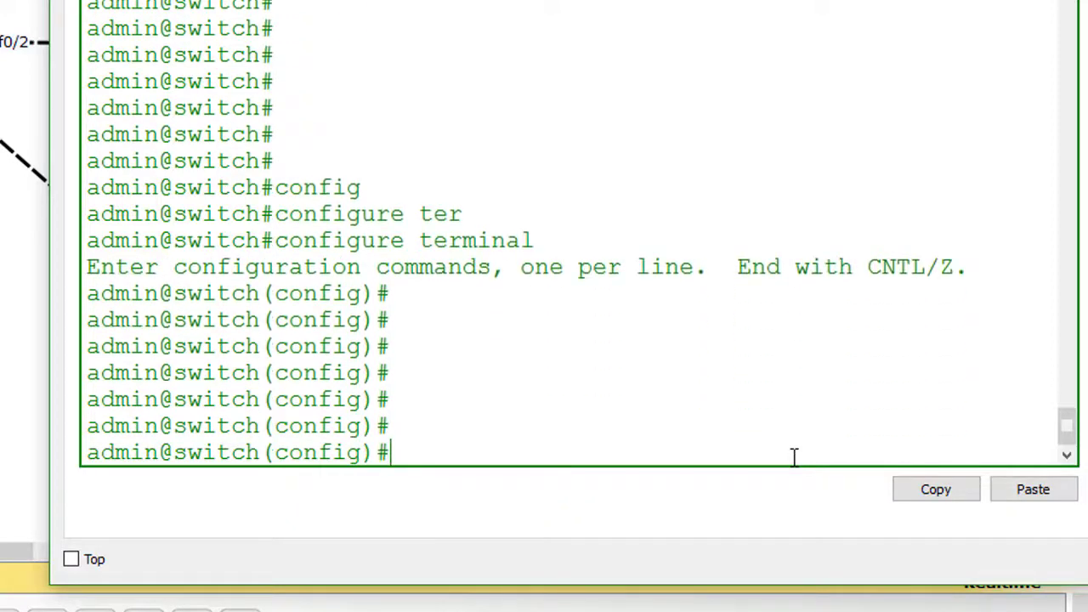
key("Return")
key("Return")
- Create VLAN 10 named accounts
type("vlan")
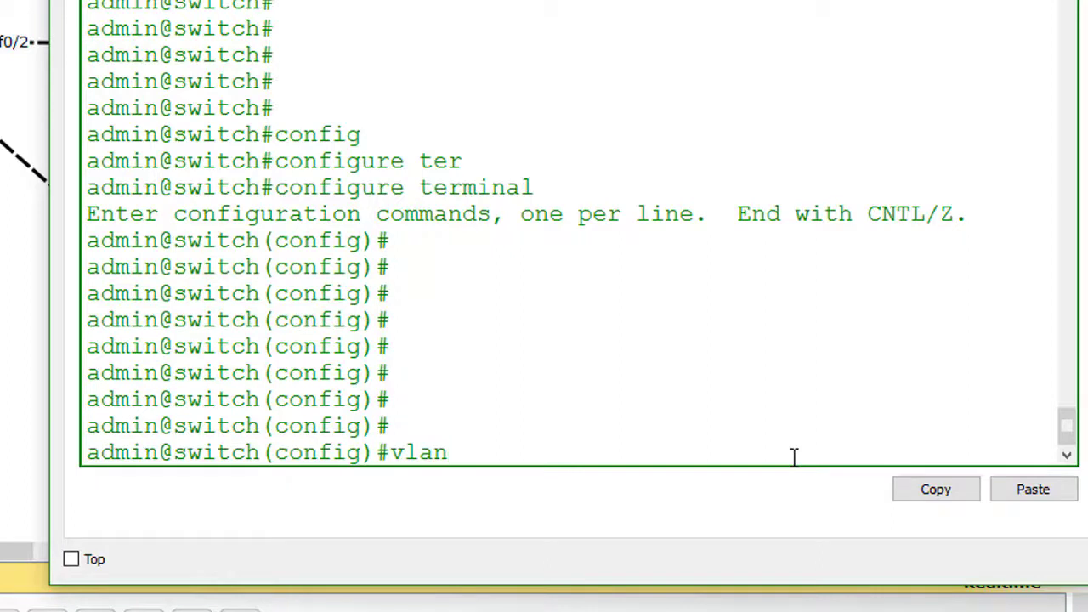
key("BackSpace")
key("BackSpace")
key("BackSpace")
key("BackSpace")
type("vlan")
key("Tab")
type("10")
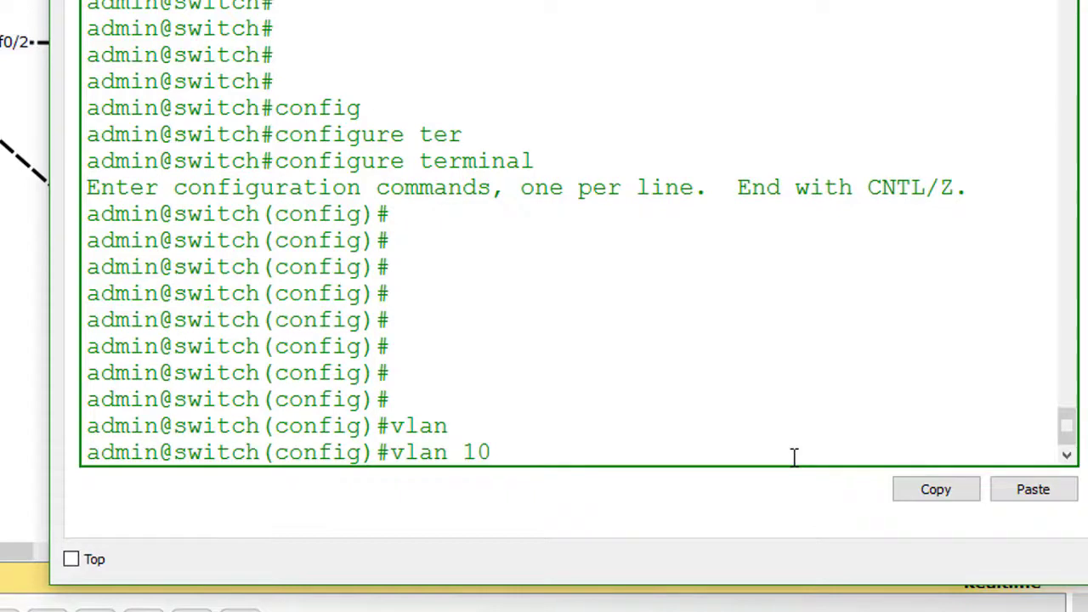
key("Return")
type("name")
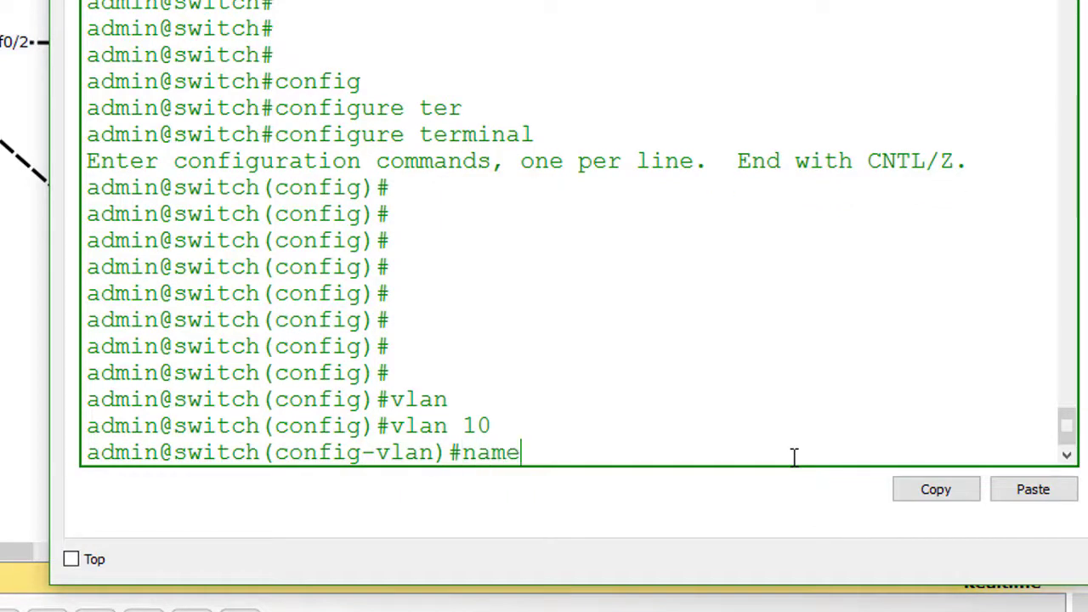
type(" Accounts")
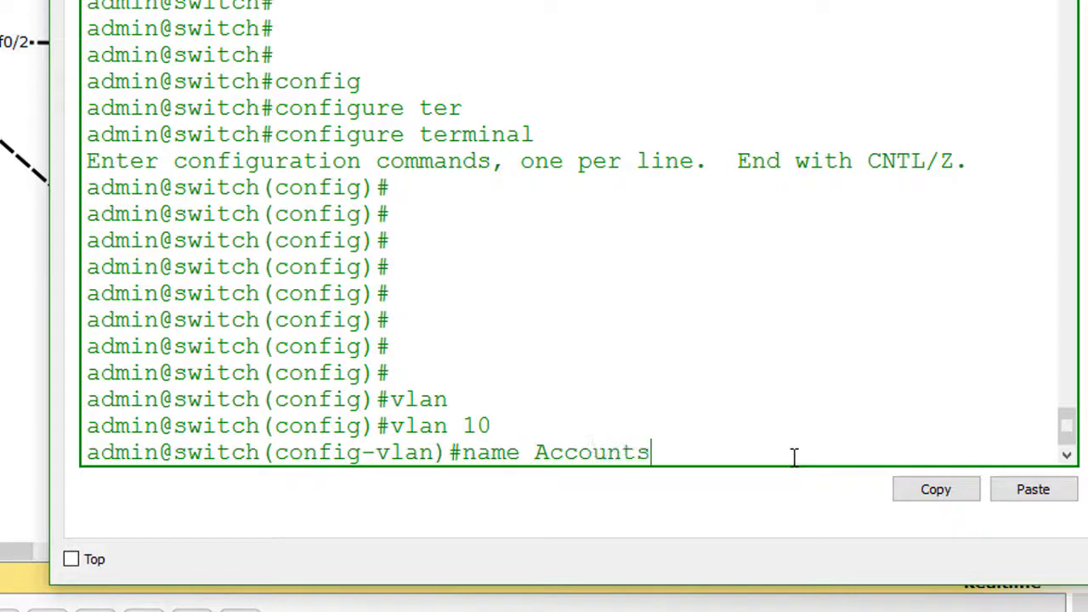
key("BackSpace")
key("BackSpace")
key("BackSpace")
key("BackSpace")
key("BackSpace")
key("BackSpace")
key("BackSpace")
key("BackSpace")
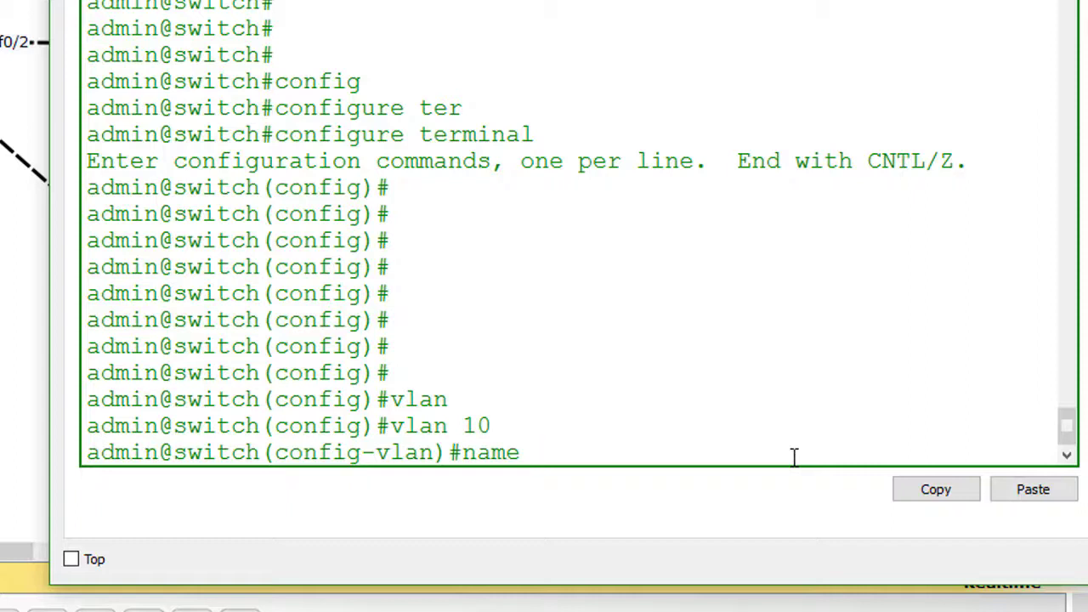
type("accounts")
key("Return")
key("Return")
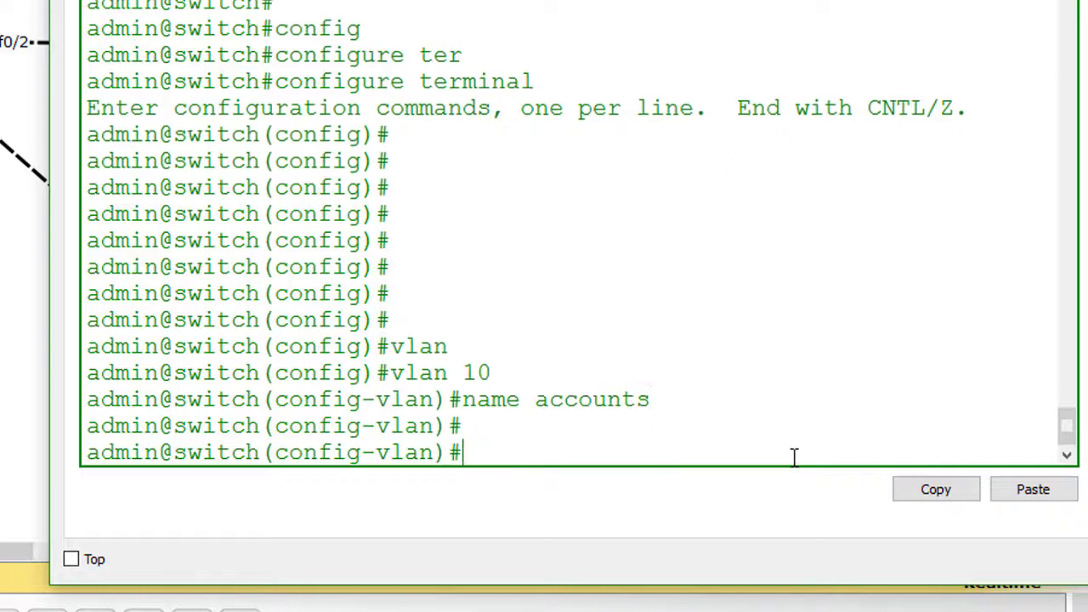
type("r")
key("BackSpace")
type("ex")
key("Return")
key("Return")
key("Return")
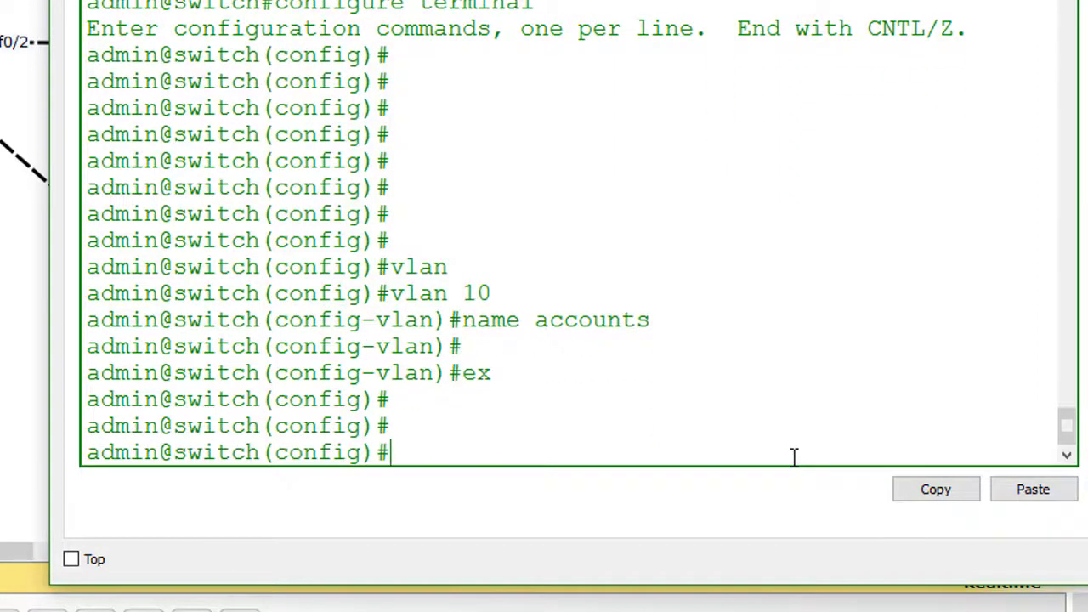
- Create VLAN 20 named it and VLAN 30 named hr
type("vlan")
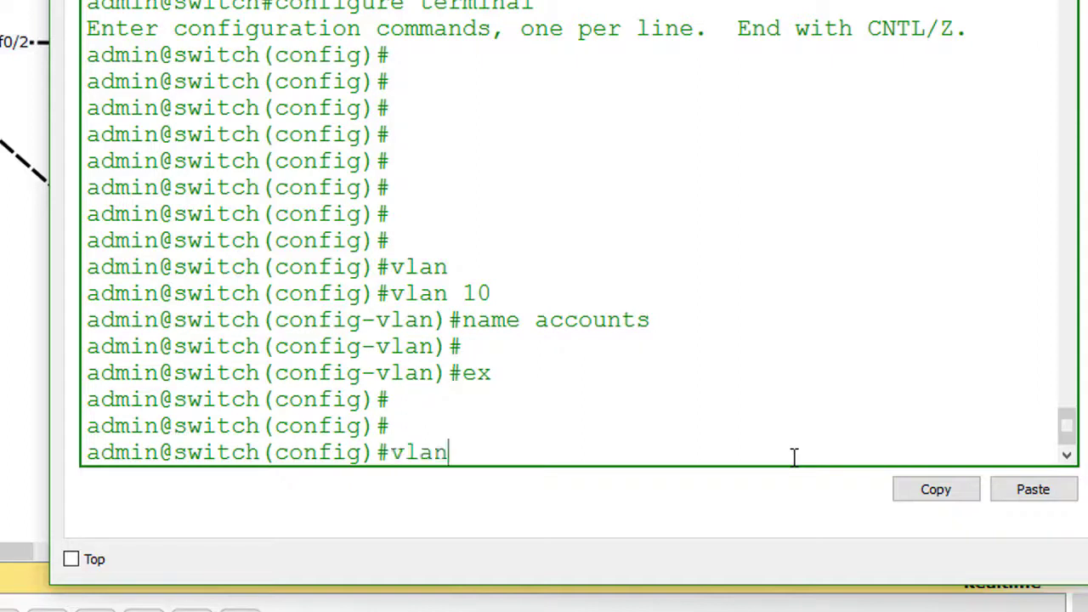
type(" 20")
key("Return")
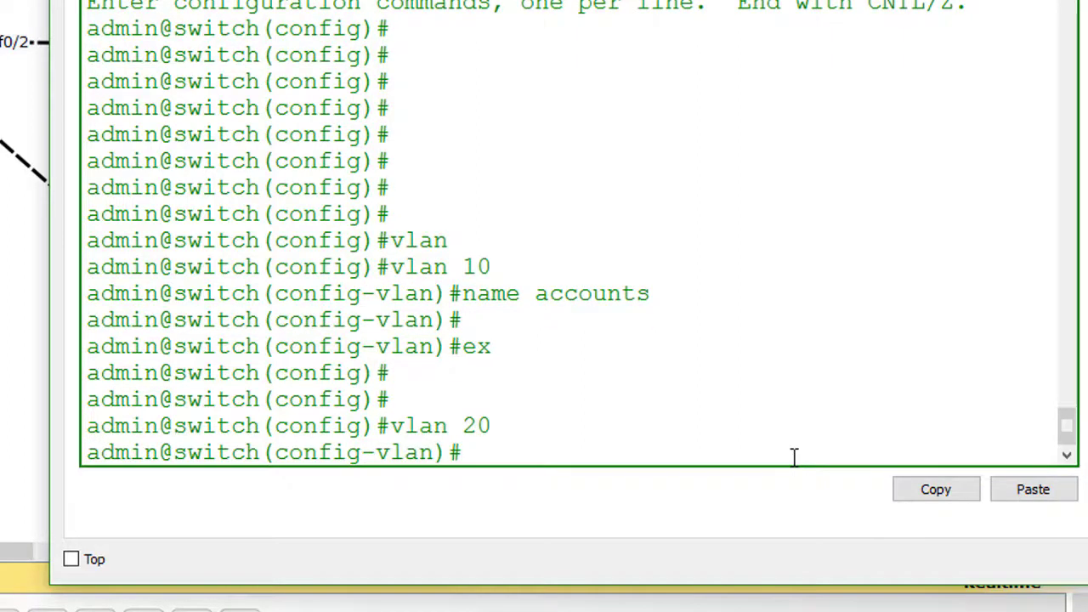
type("name it")
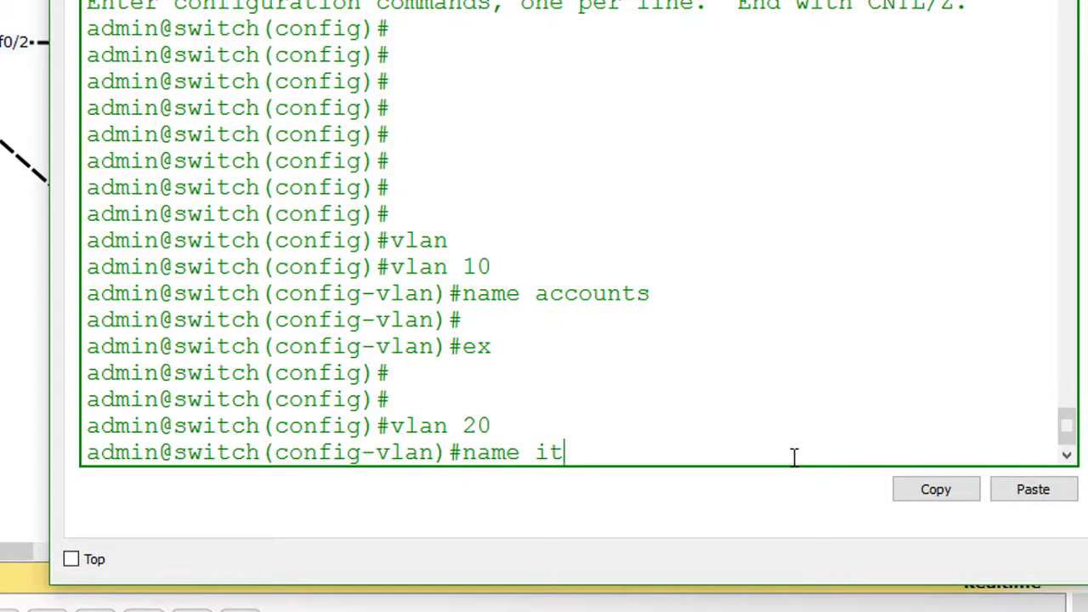
key("Return")
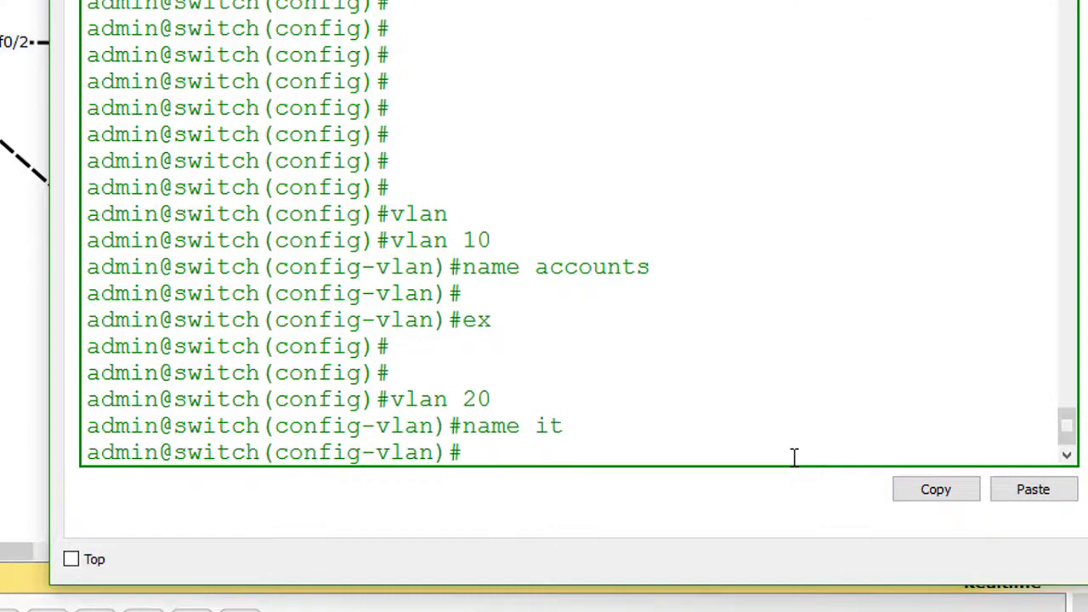
type("ex")
key("Return")
key("Return")
key("Return")
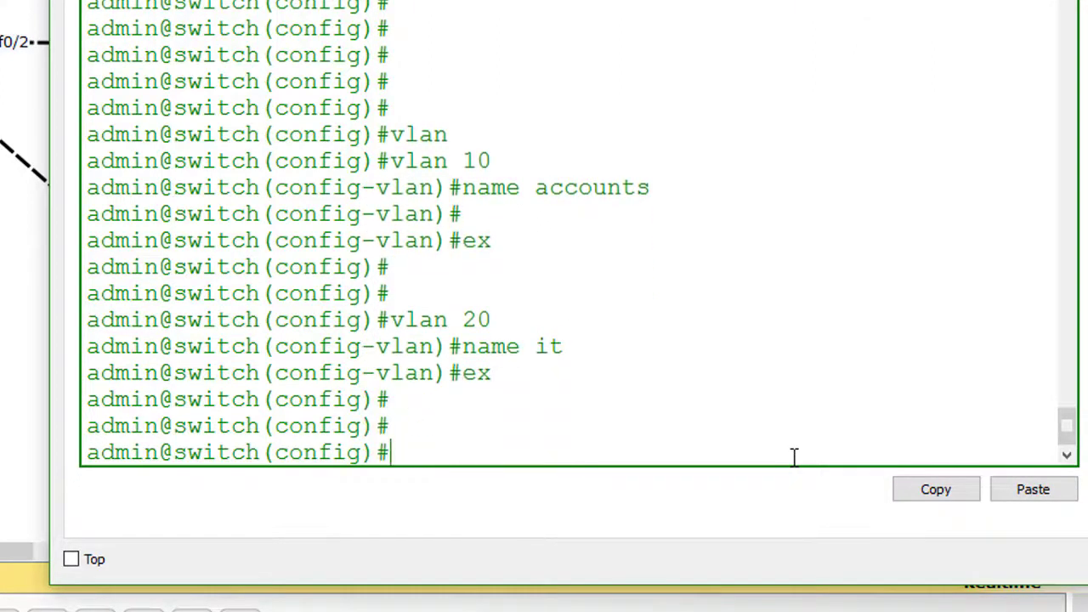
type("vlan 30")
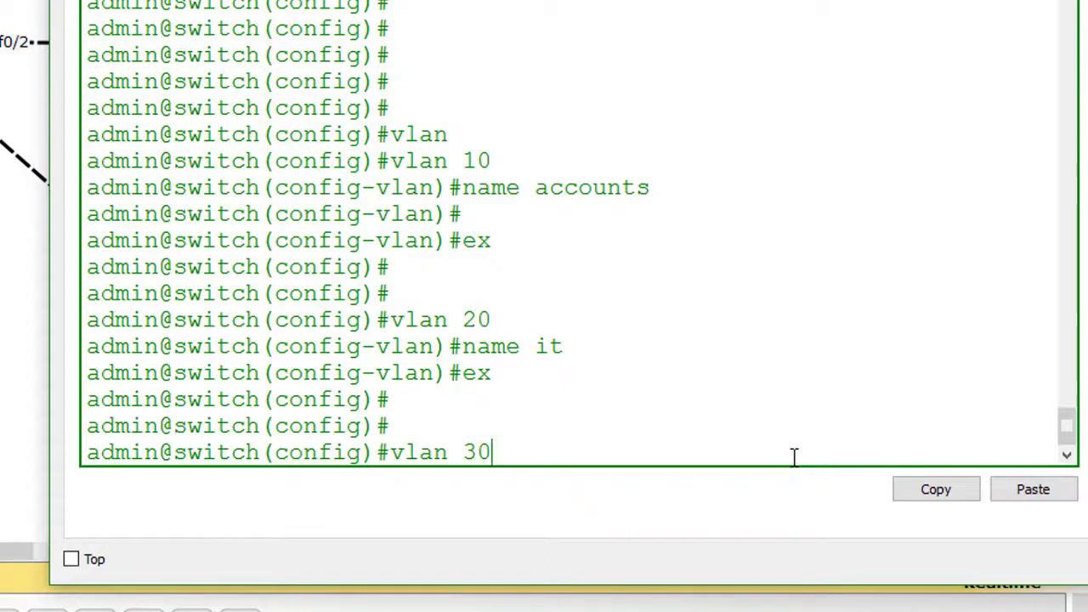
key("Return")
type("name")
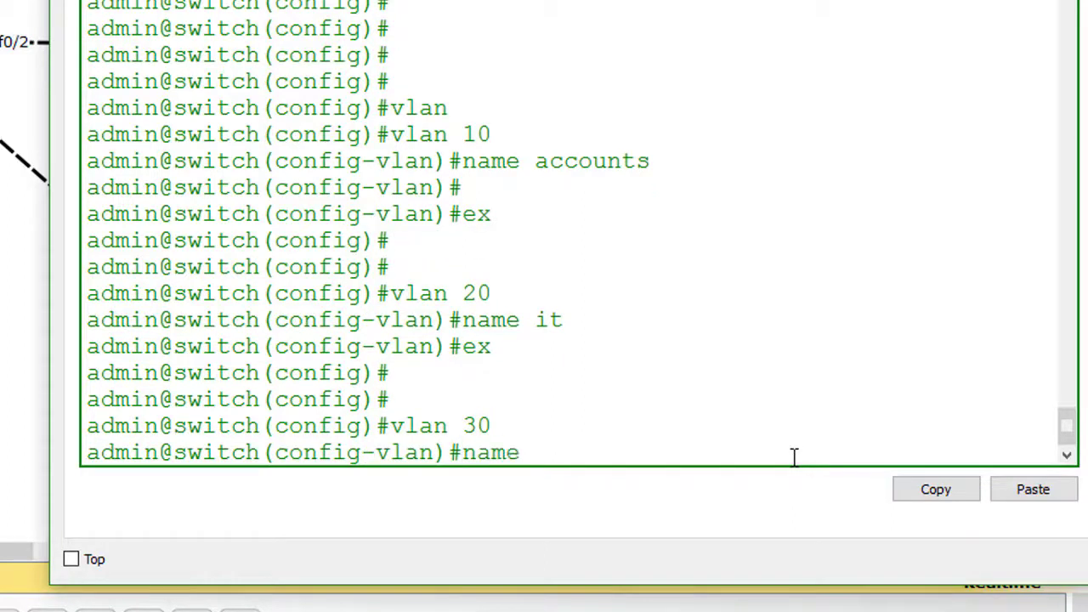
type(" hr")
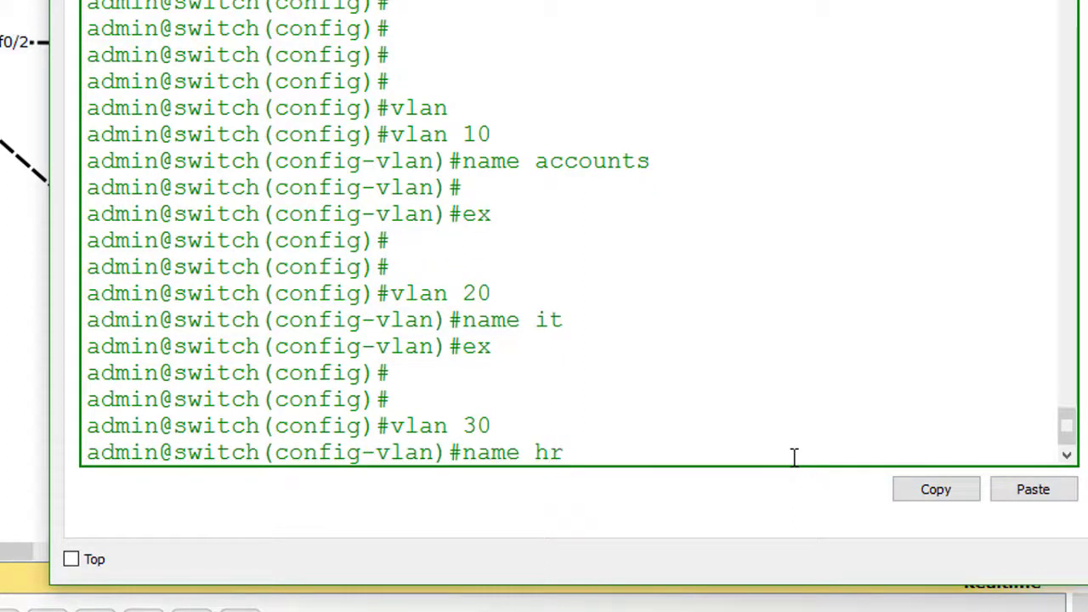
key("Return")
type("ex")
key("Return")
- Create VLAN 40 named customer, then create VLAN 50 and begin its name
key("Return")
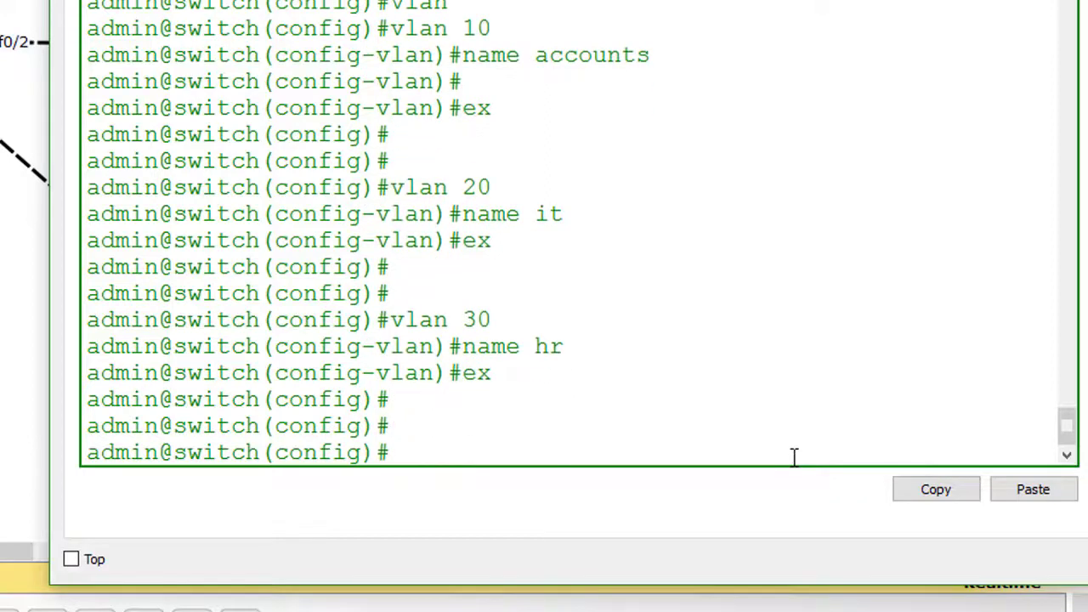
type("vlan 40")
key("Return")
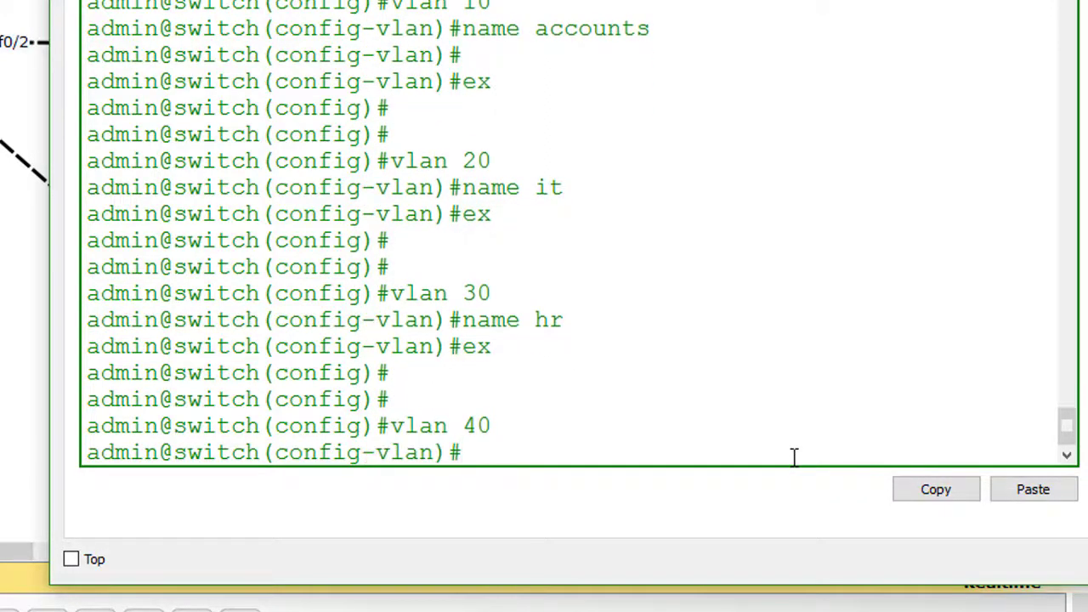
type("name cu")
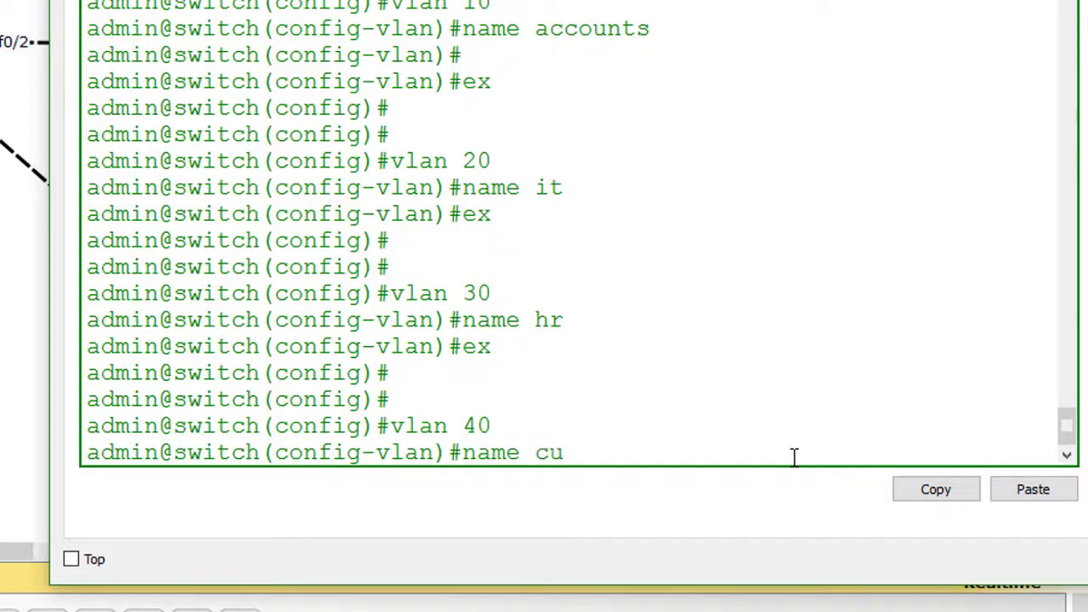
type("stomer")
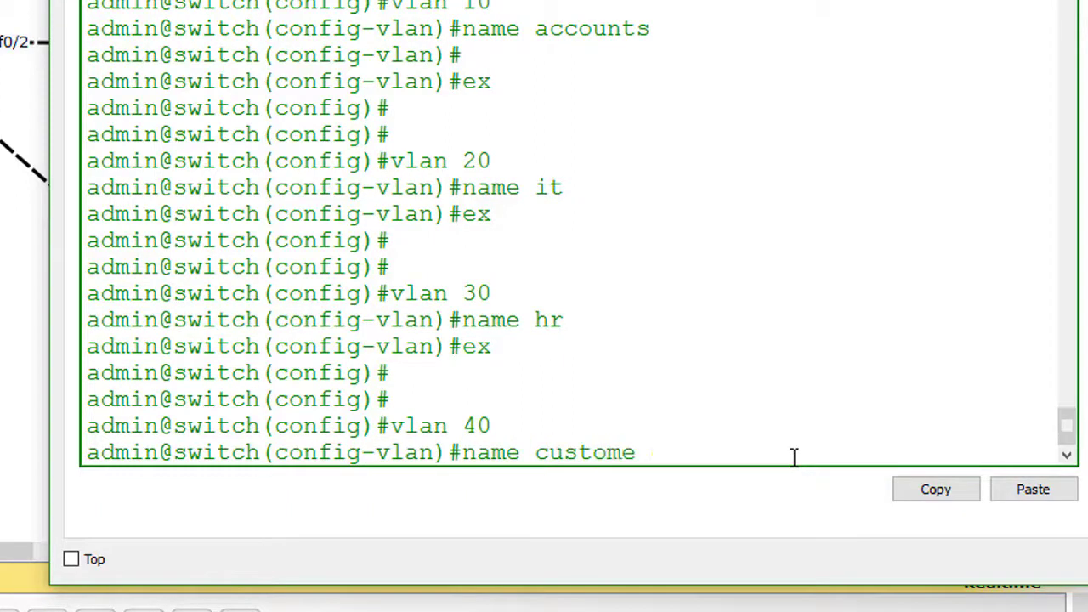
key("Return")
type("ex")
key("Return")
key("Return")
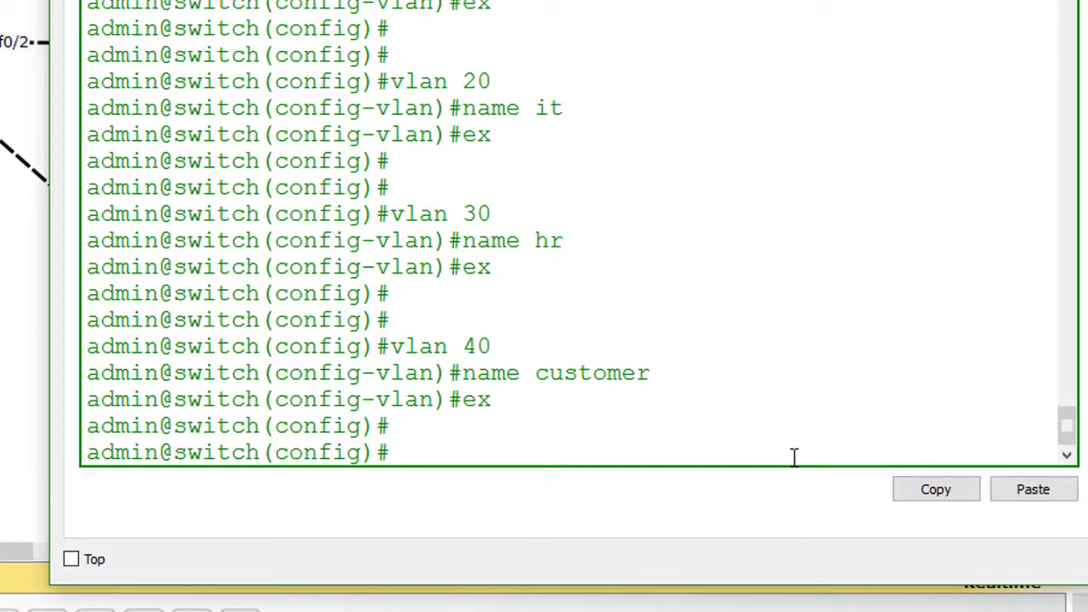
type("vlan 50")
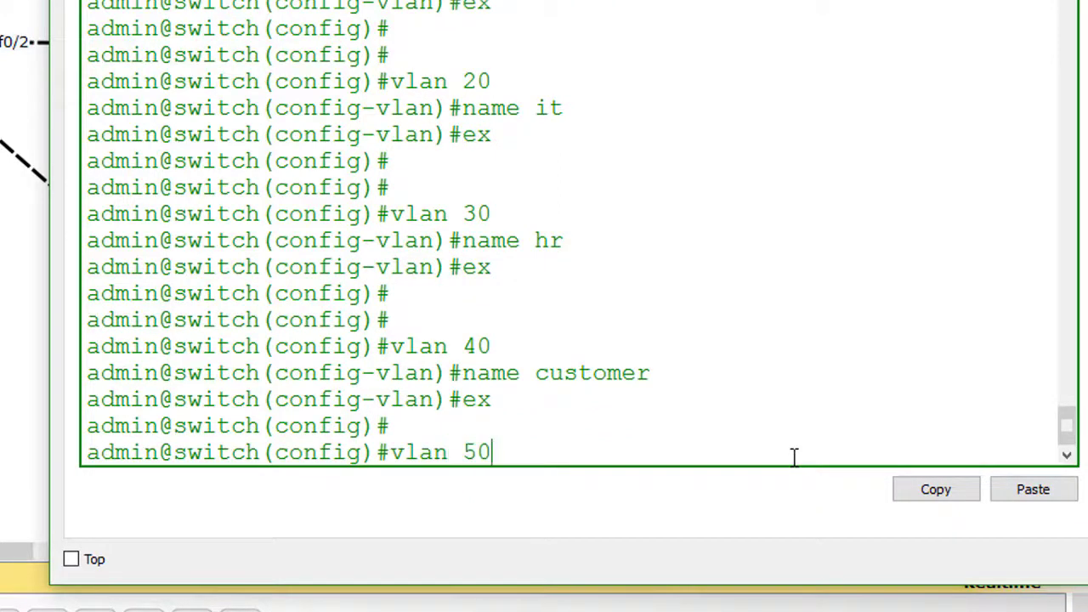
key("Return")
type("name")
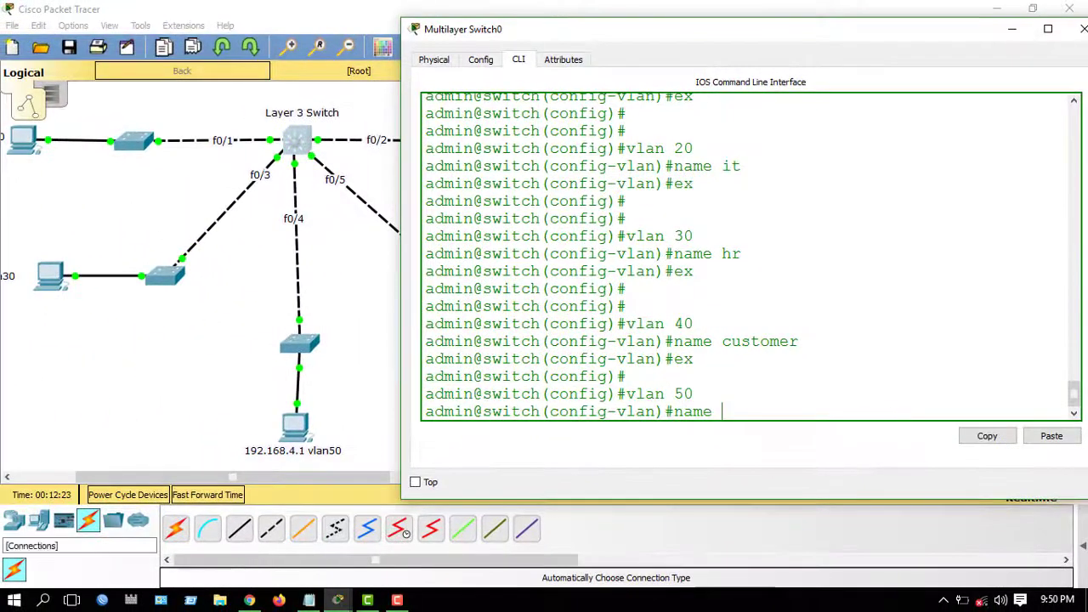
- Check the notes for the VLAN 50 name and name it 'admin'
left_click(308, 601)
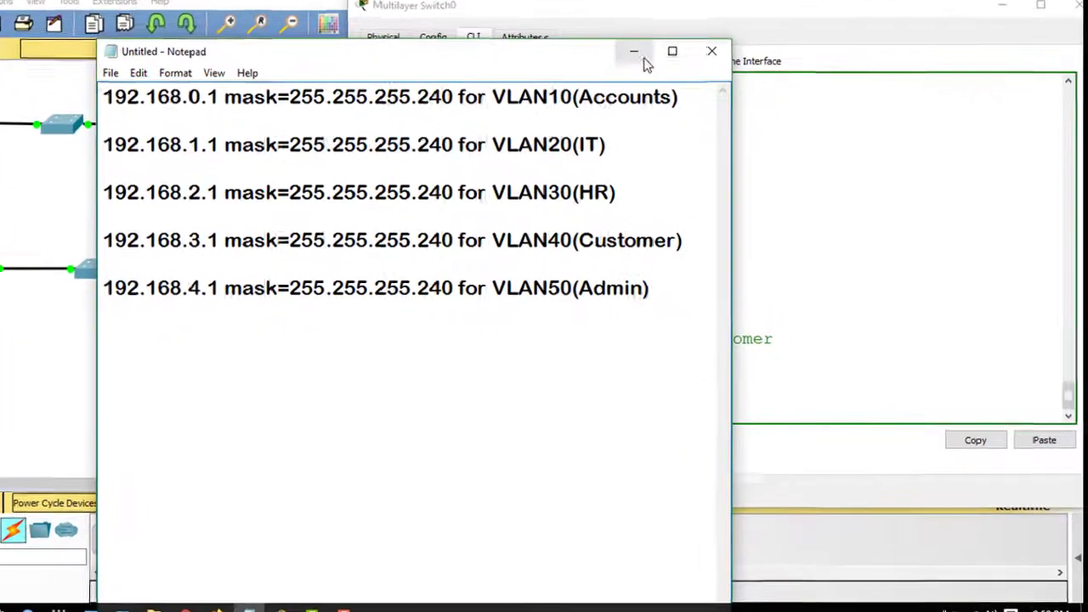
left_click(668, 72)
type("a")
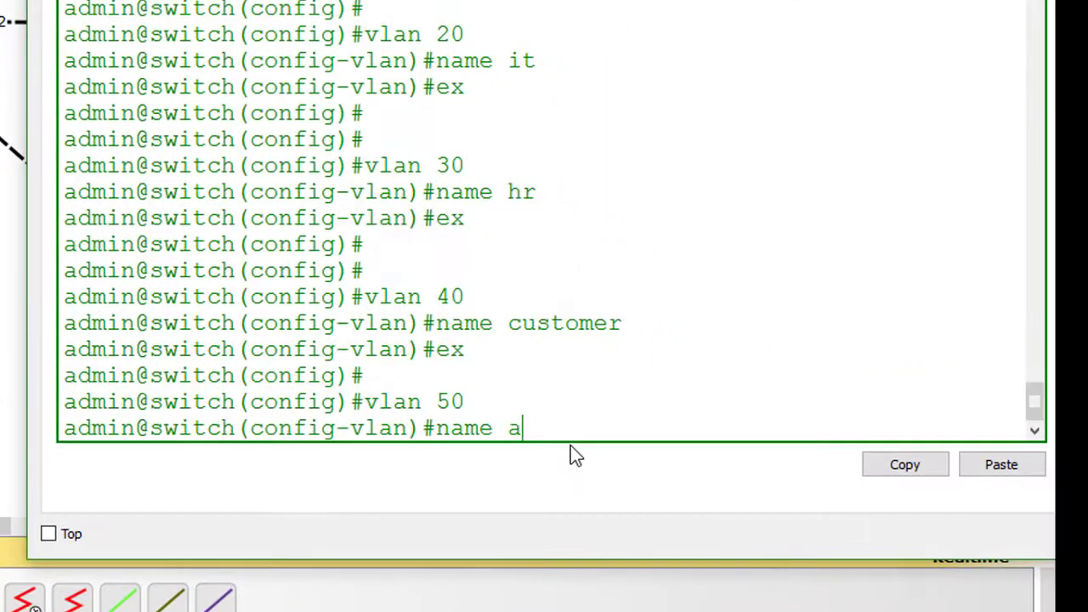
type("dmin")
key("Return")
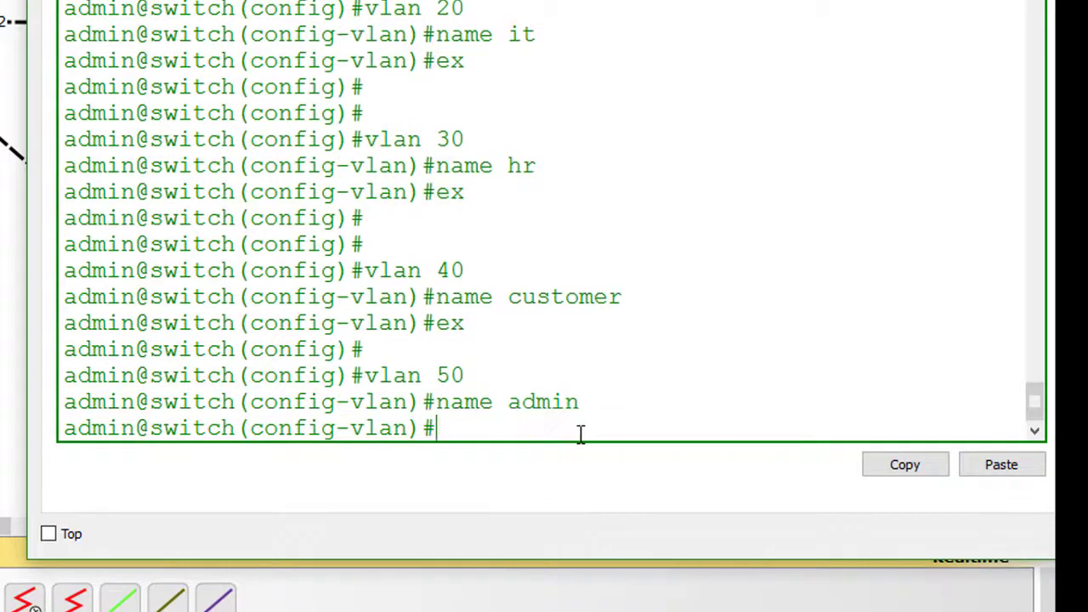
- Exit VLAN and global configuration back to the privileged EXEC prompt
type("ex")
key("Return")
key("Return")
key("Return")
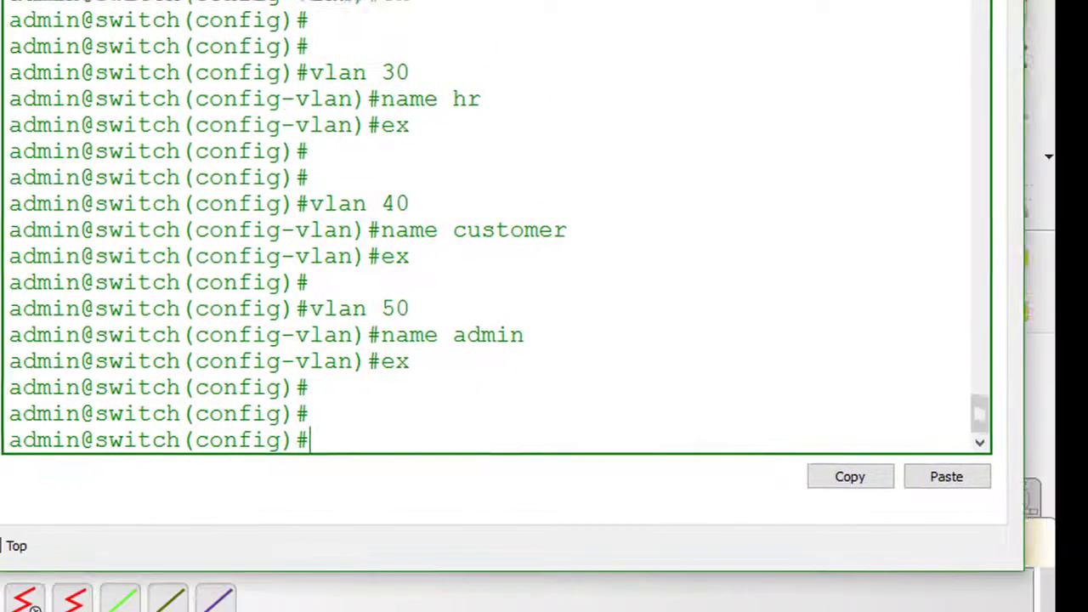
scroll(360, 435, "down", 1)
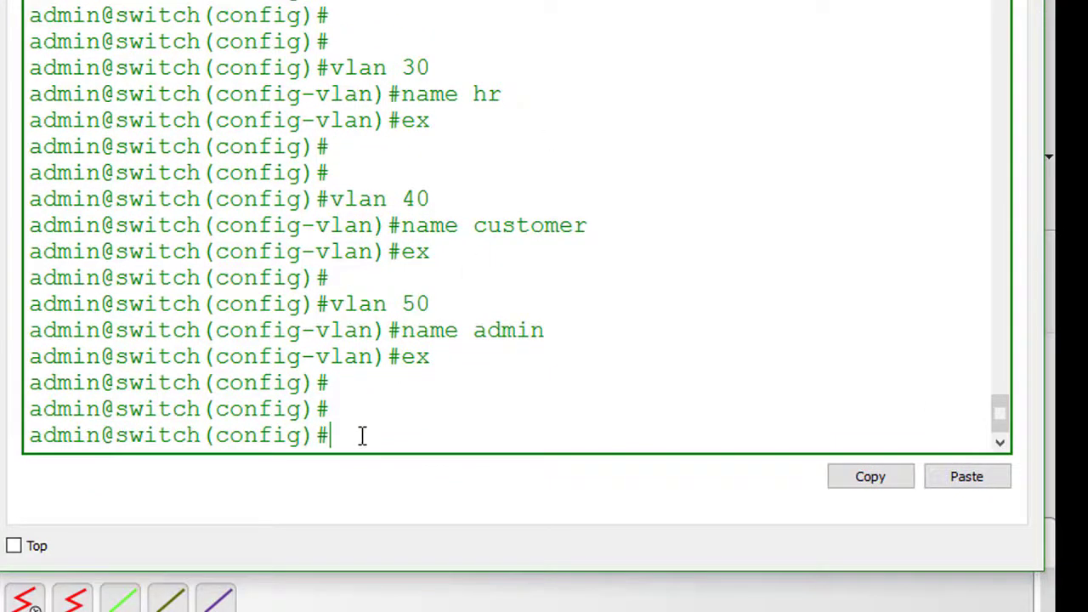
type("ex")
key("Return")
key("Return")
key("Return")
key("Return")
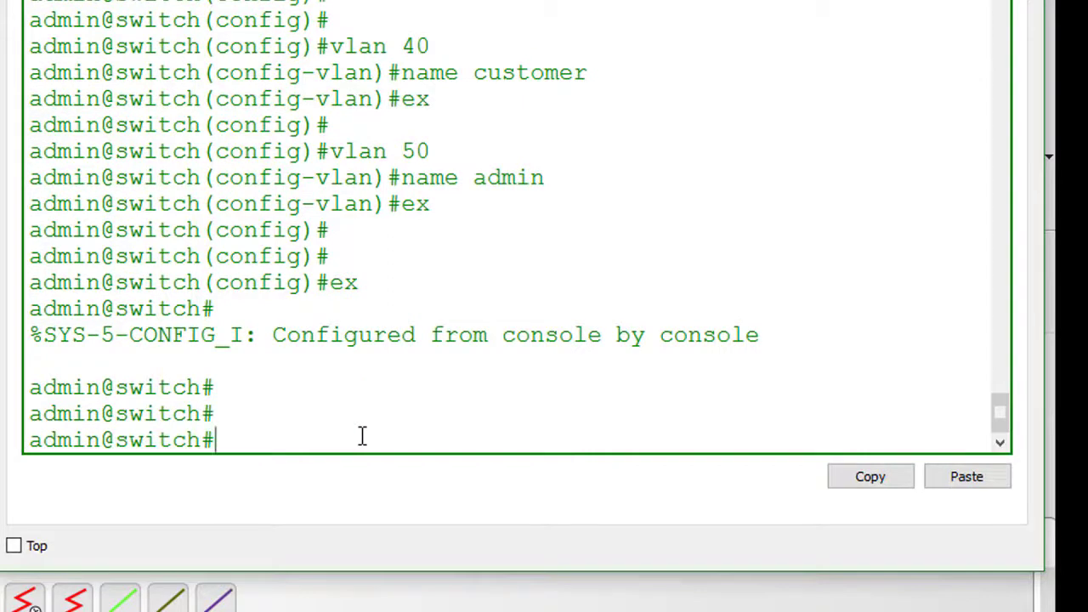
type("sh")
key("BackSpace")
key("BackSpace")
- Run show vlan brief on the switch using Tab completion
type("sh")
key("Tab")
type("vla")
key("Tab")
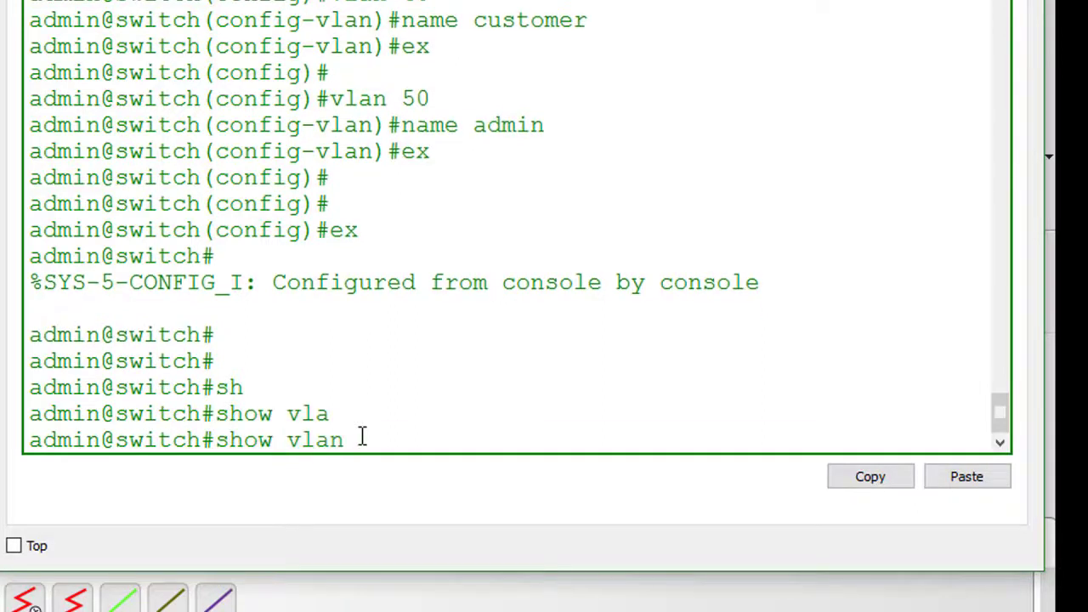
type("?")
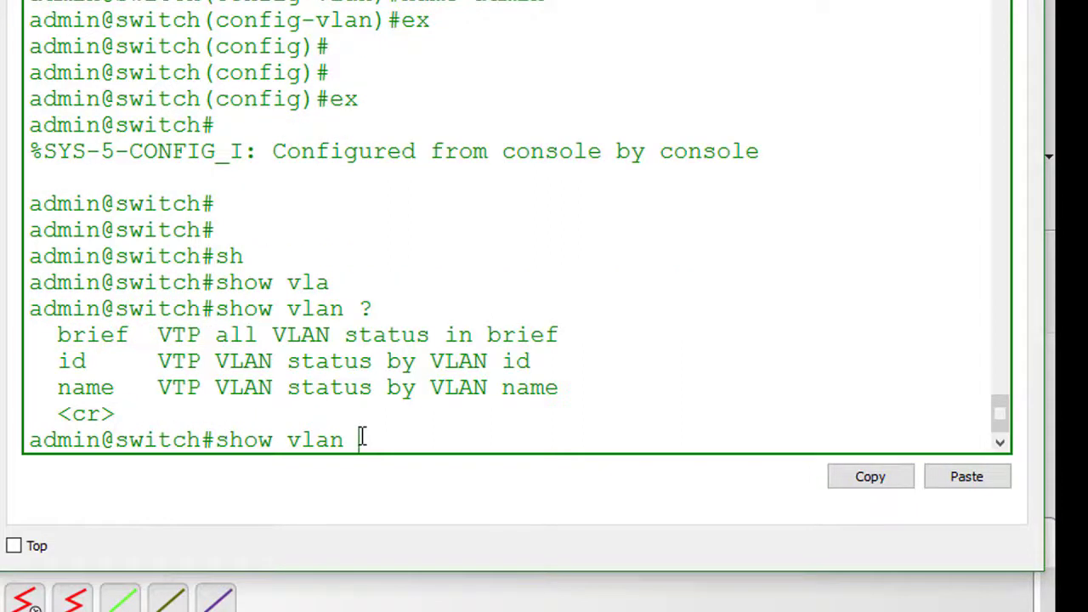
type("br")
key("Tab")
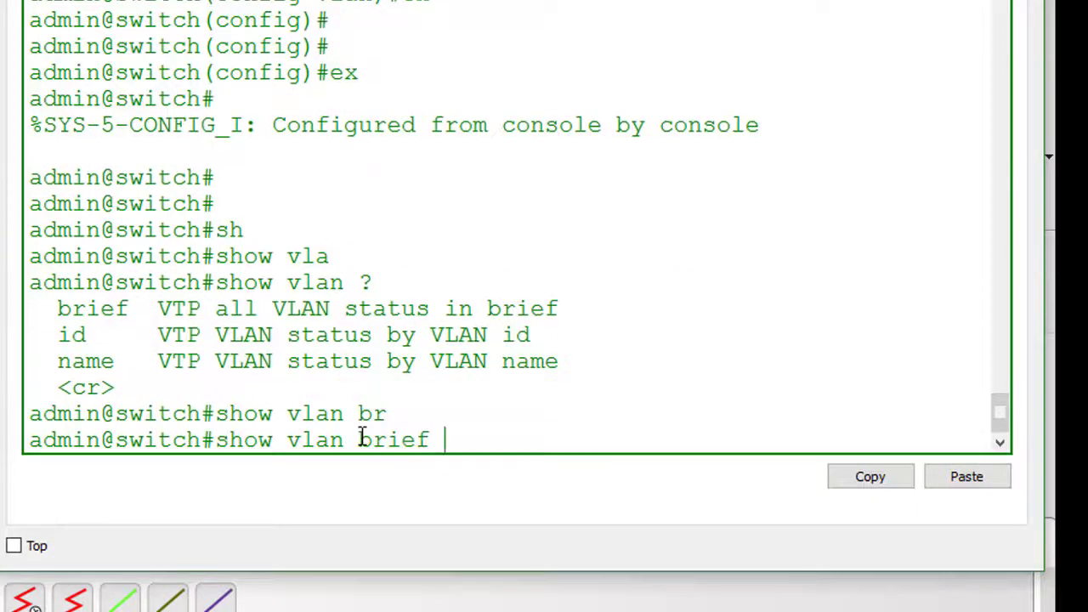
key("Return")
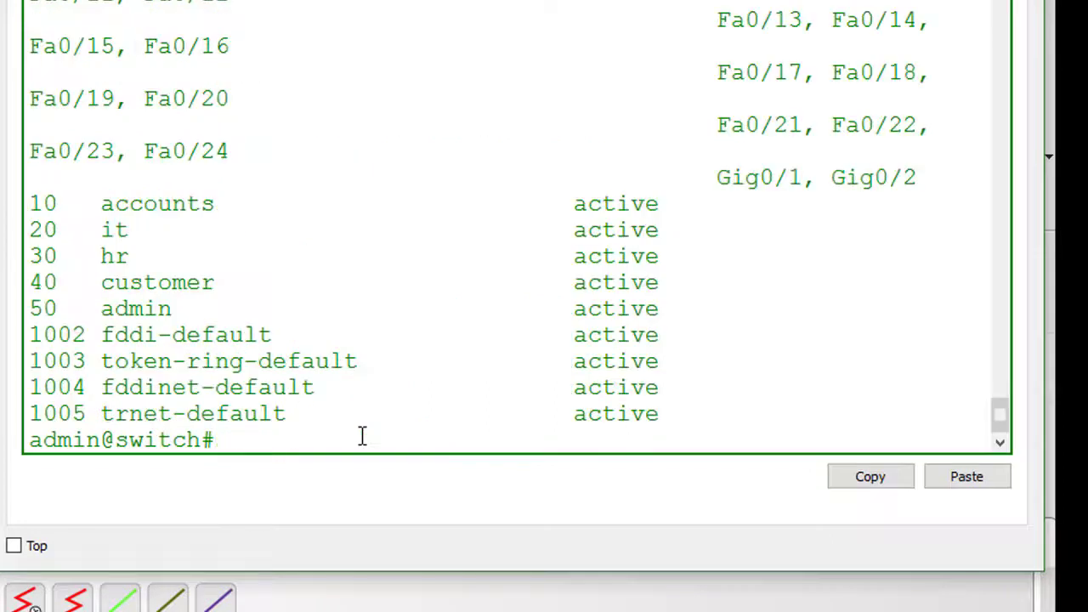
- Widen the console and highlight the accounts, it, customer and admin VLAN rows
left_click_drag(5, 252, 0, 252)
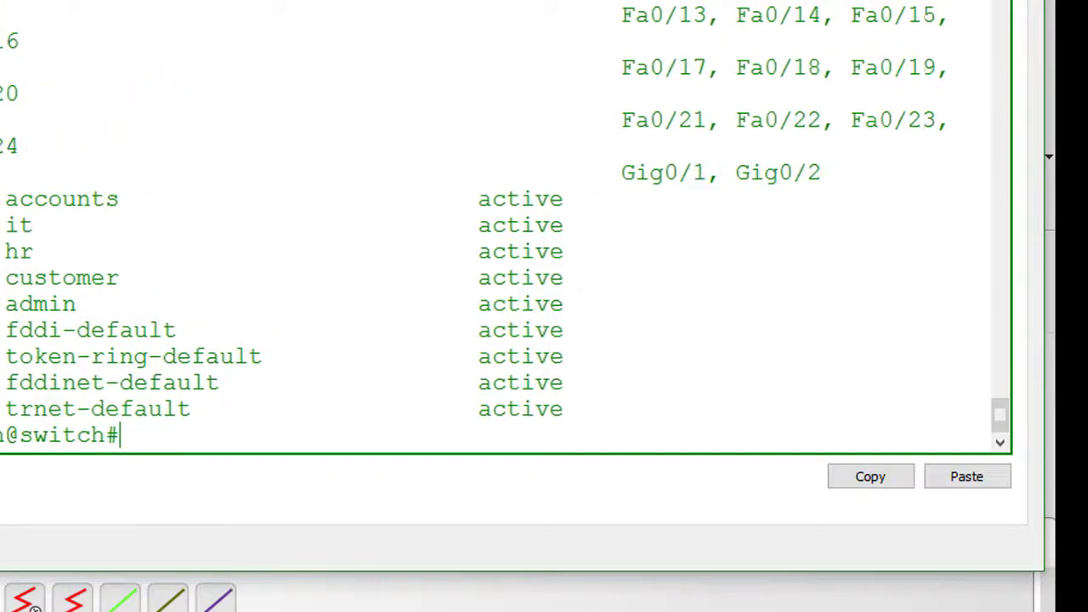
left_click_drag(19, 199, 167, 208)
left_click_drag(19, 224, 119, 225)
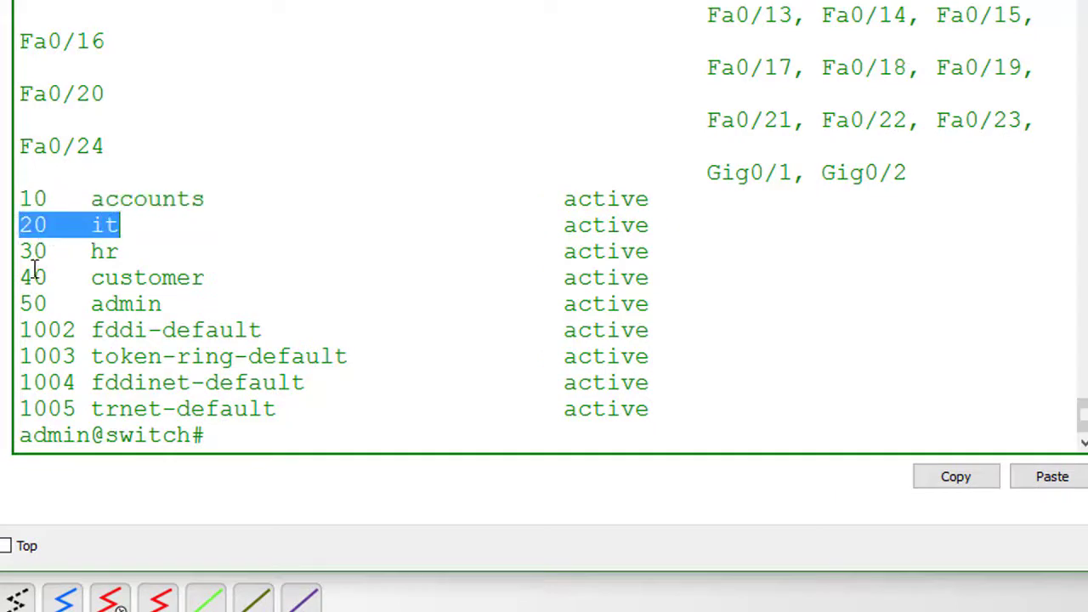
left_click_drag(20, 277, 195, 303)
left_click(29, 304)
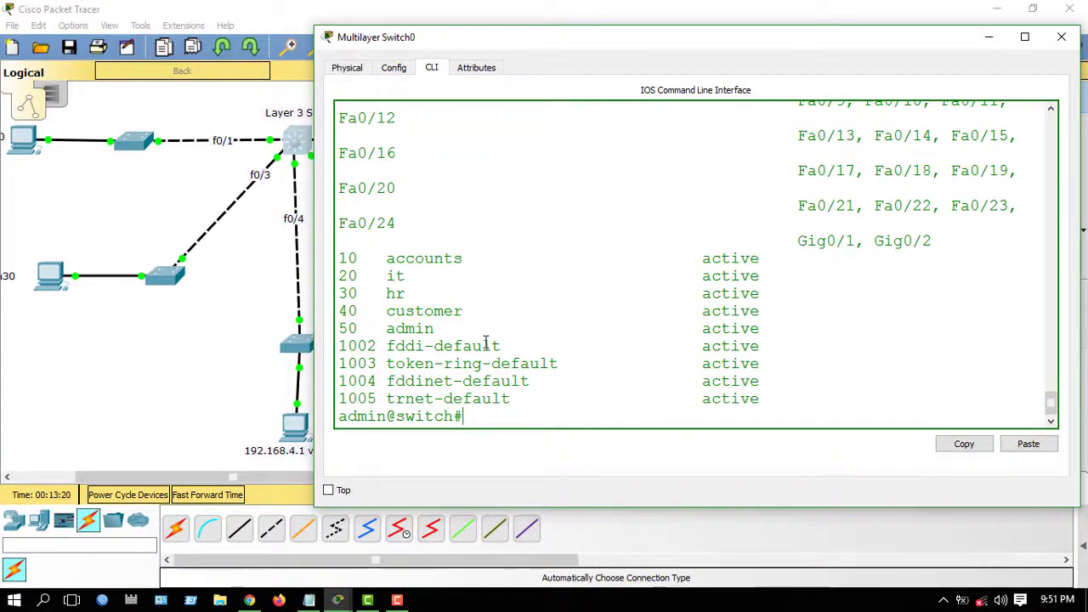
- Enter global configuration mode with configure terminal
type("i")
key("Tab")
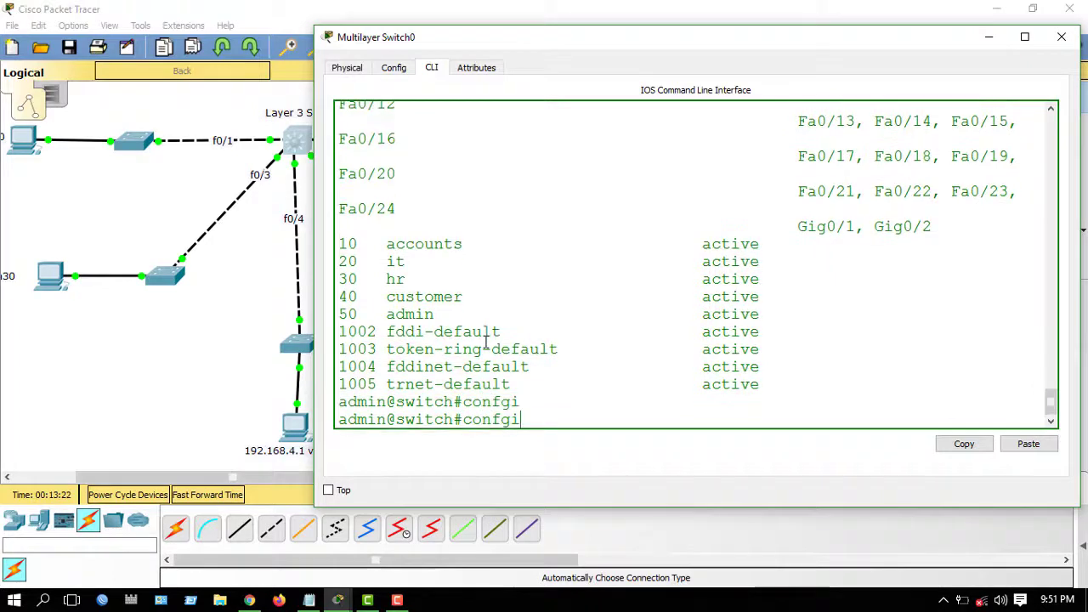
key("BackSpace")
key("Tab")
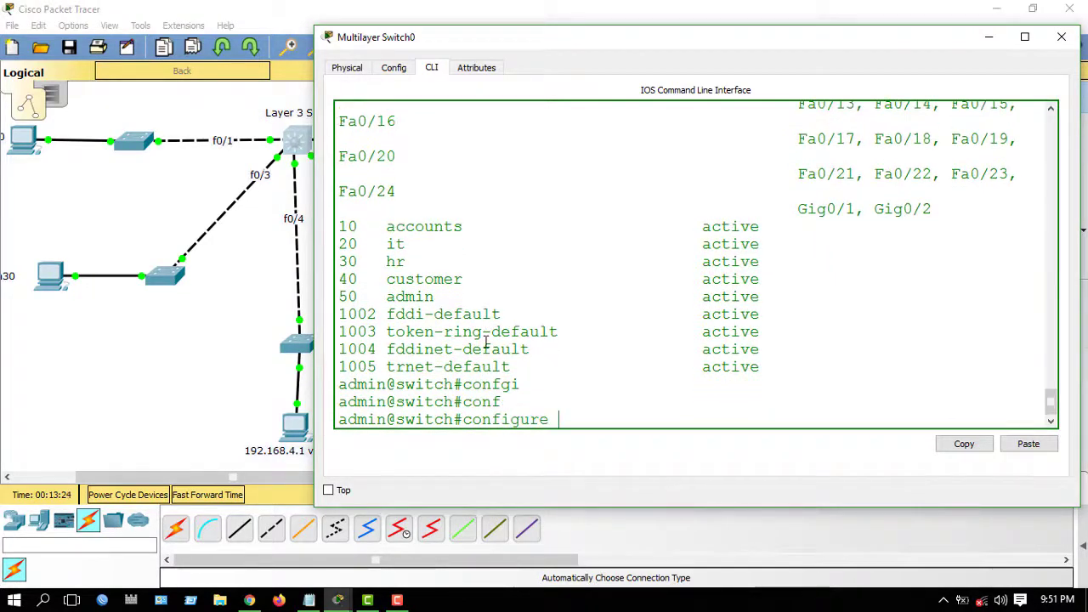
type("ter")
key("Tab")
key("Return")
key("Return")
key("Return")
key("Return")
key("Return")
key("Return")
key("Return")
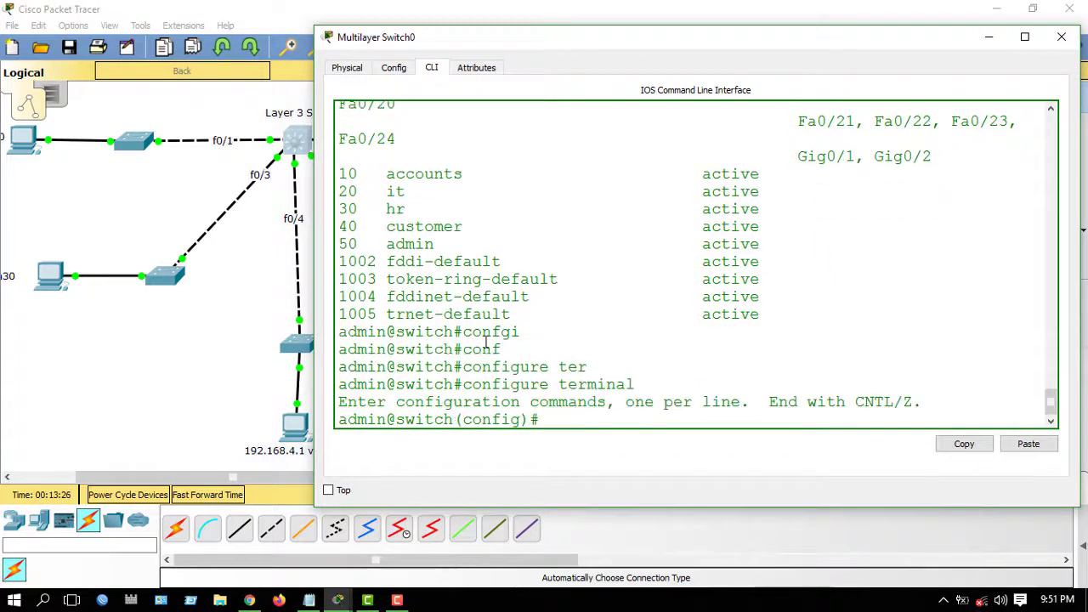
key("Return")
key("Return")
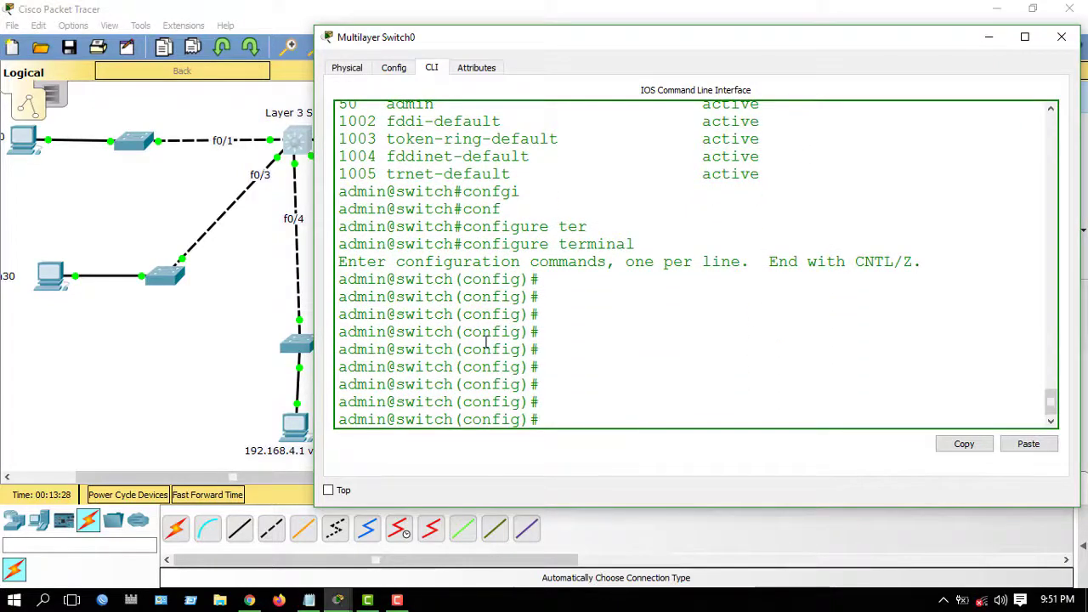
- Move the Multilayer Switch0 console aside so the topology's port links show
left_click_drag(544, 45, 646, 72)
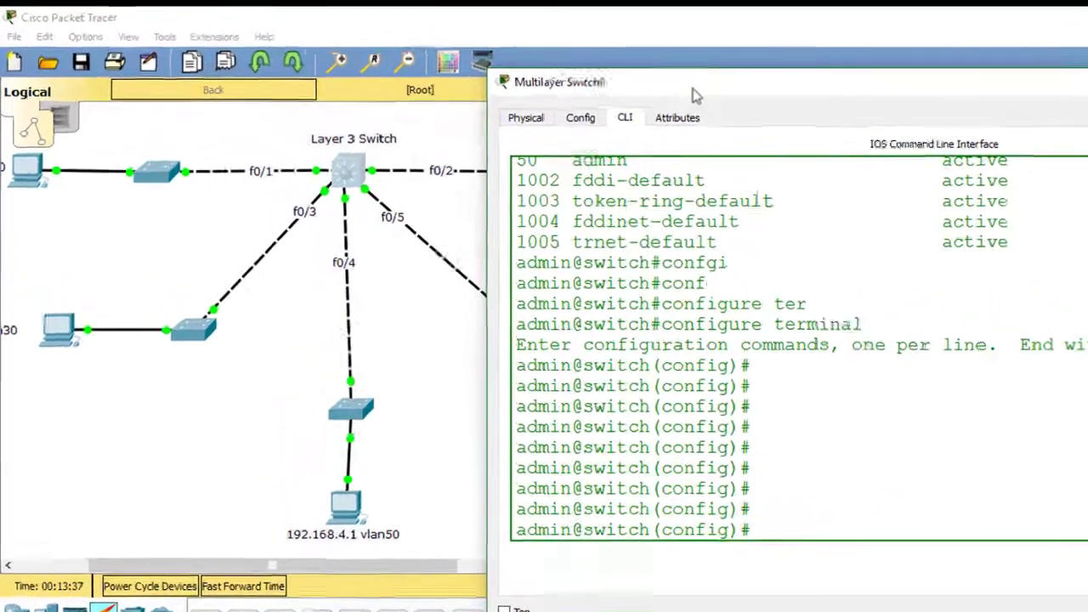
left_click_drag(693, 93, 483, 301)
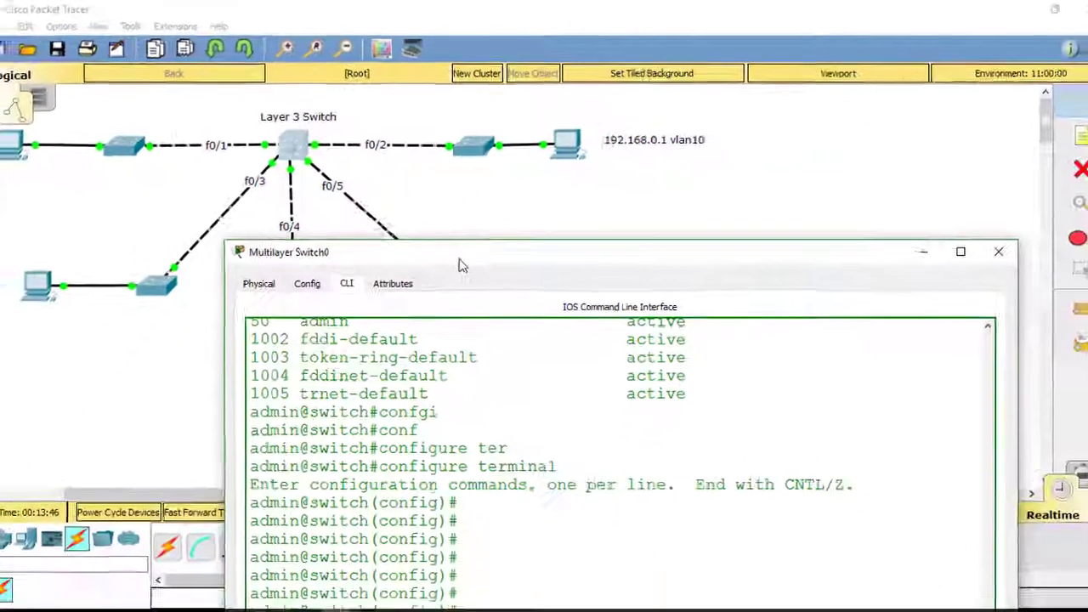
left_click_drag(489, 418, 813, 185)
left_click_drag(655, 118, 637, 83)
type("in@switch#")
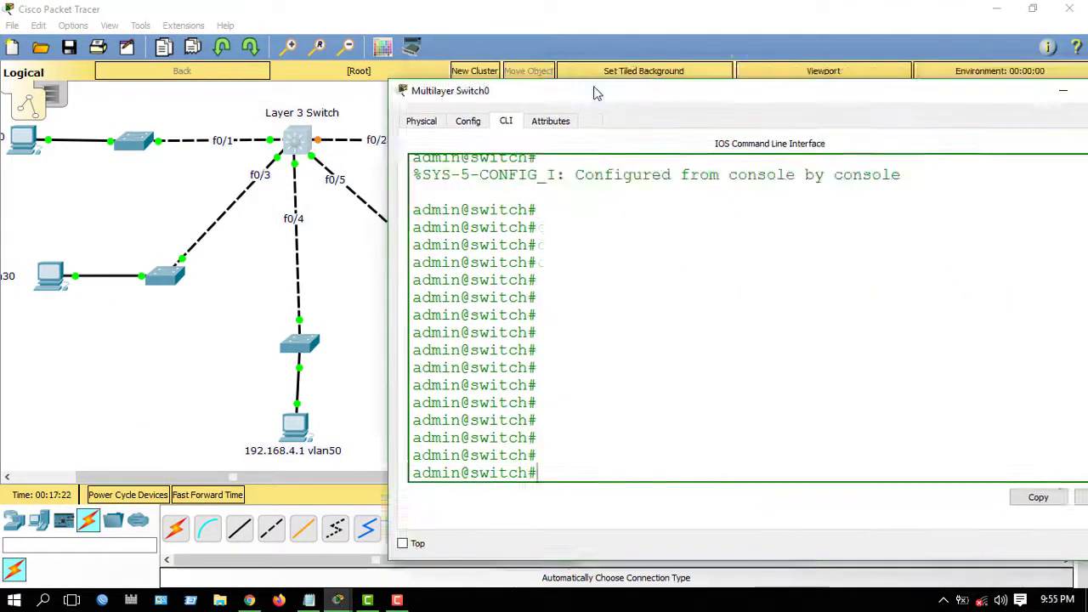
left_click_drag(671, 71, 676, 44)
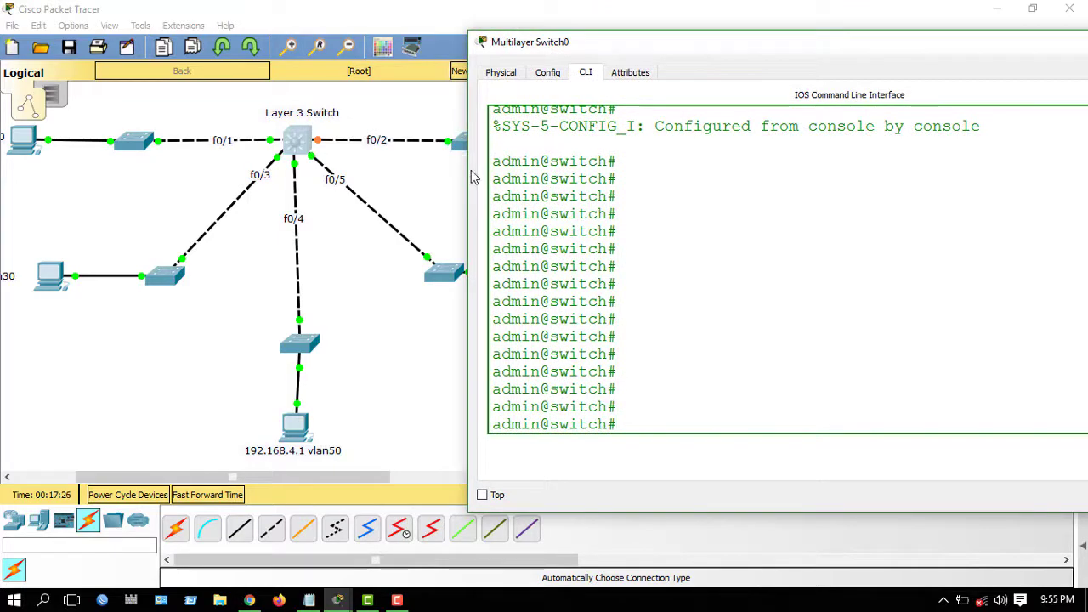
- Enter global configuration and open interface fastEthernet 0/2
type("con")
key("Tab")
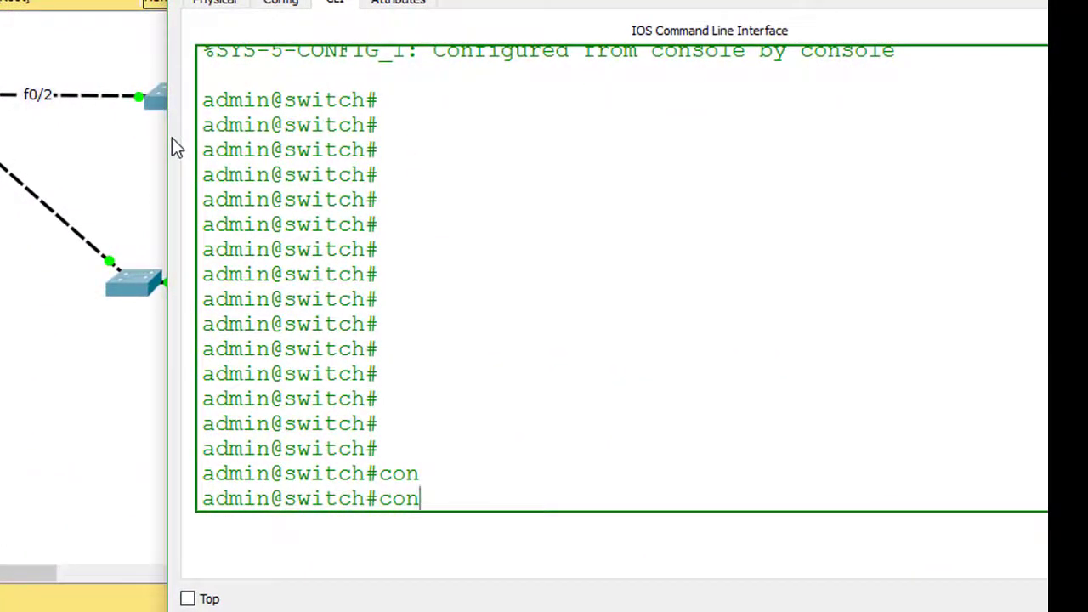
type("f")
key("Tab")
type("ter")
key("Return")
key("Return")
key("Return")
key("Return")
key("Return")
key("Return")
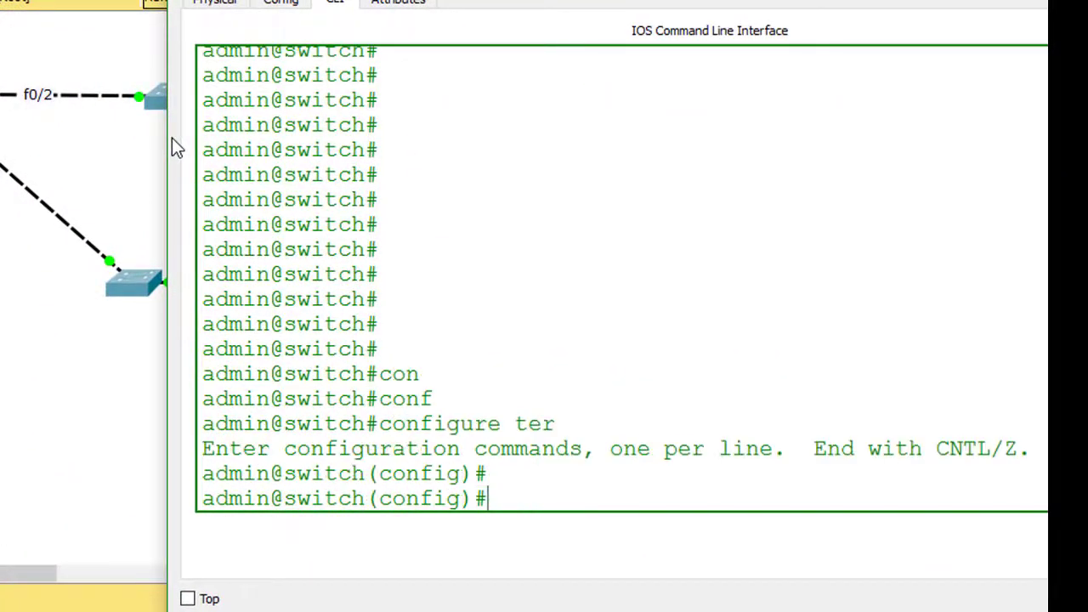
type("int")
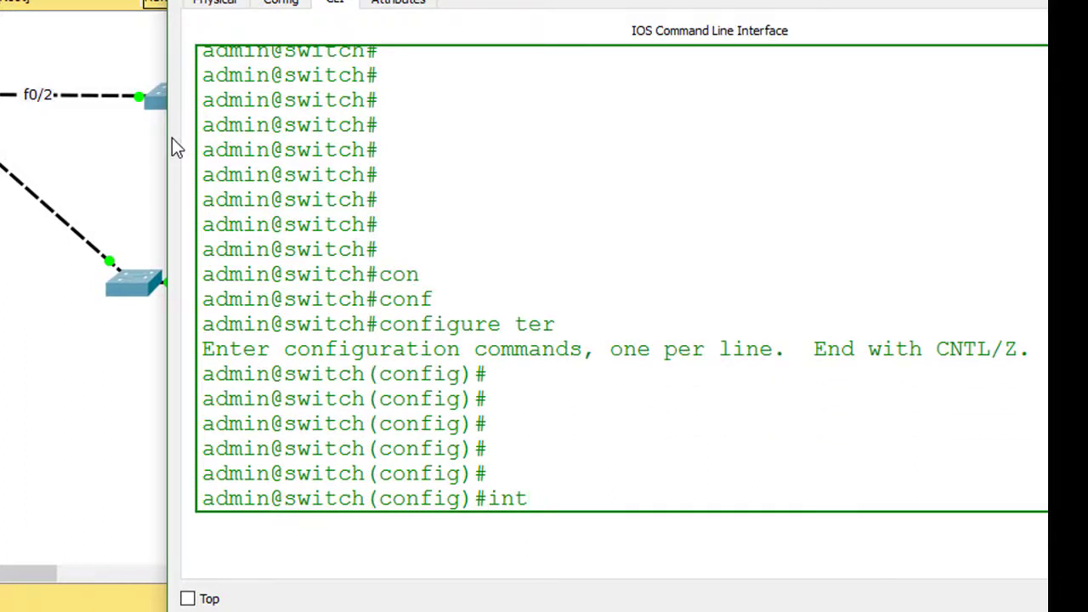
key("Tab")
type("fas")
key("Tab")
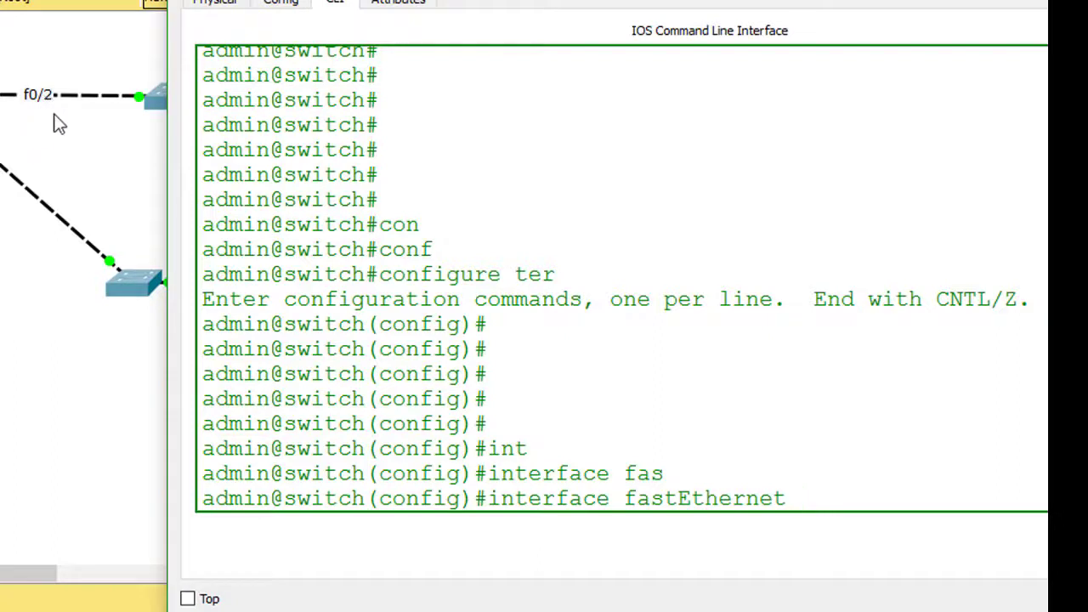
type("0/2")
key("Return")
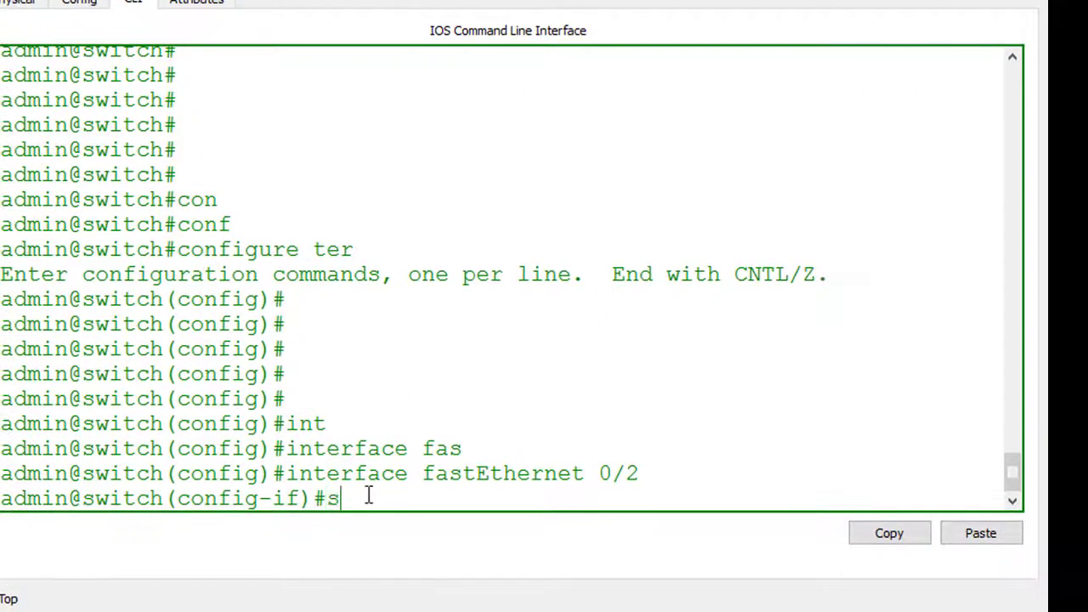
- Set fa0/2 to switchport mode access
key("Tab")
type("mo")
key("Tab")
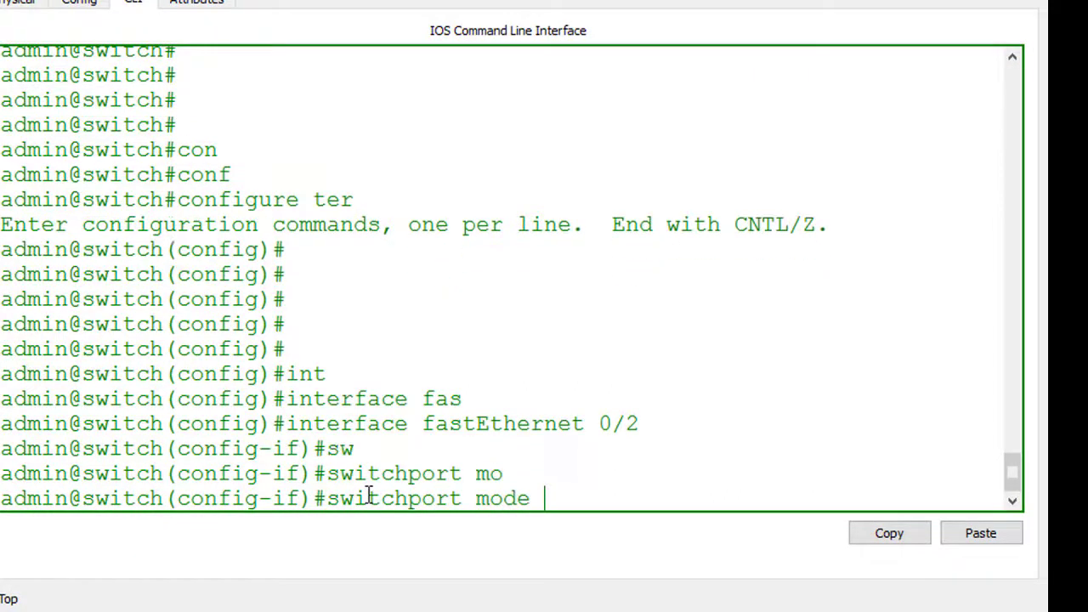
type("acc")
key("Tab")
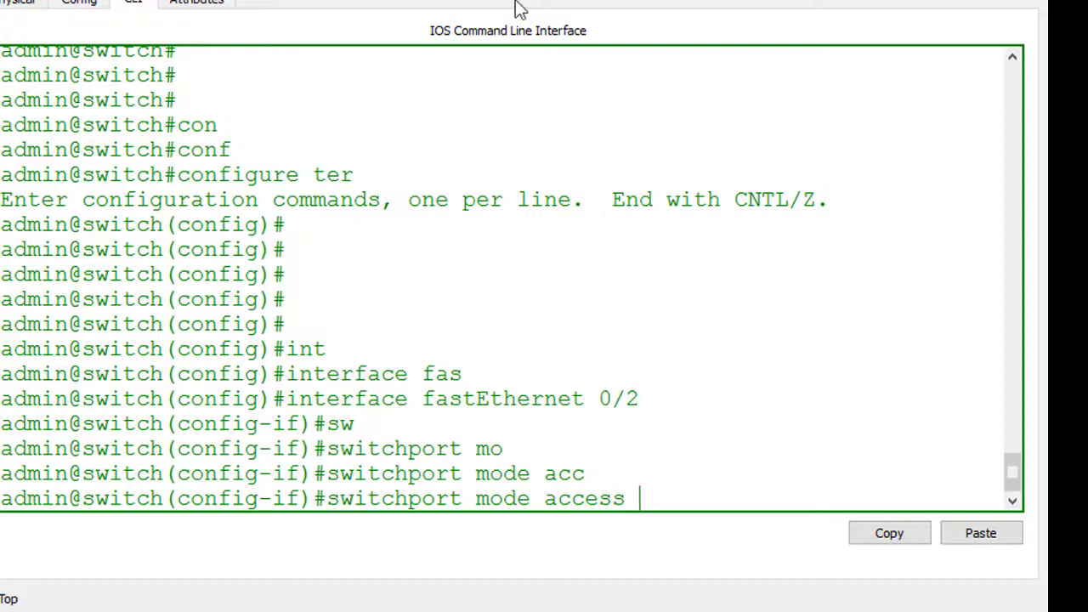
type("1")
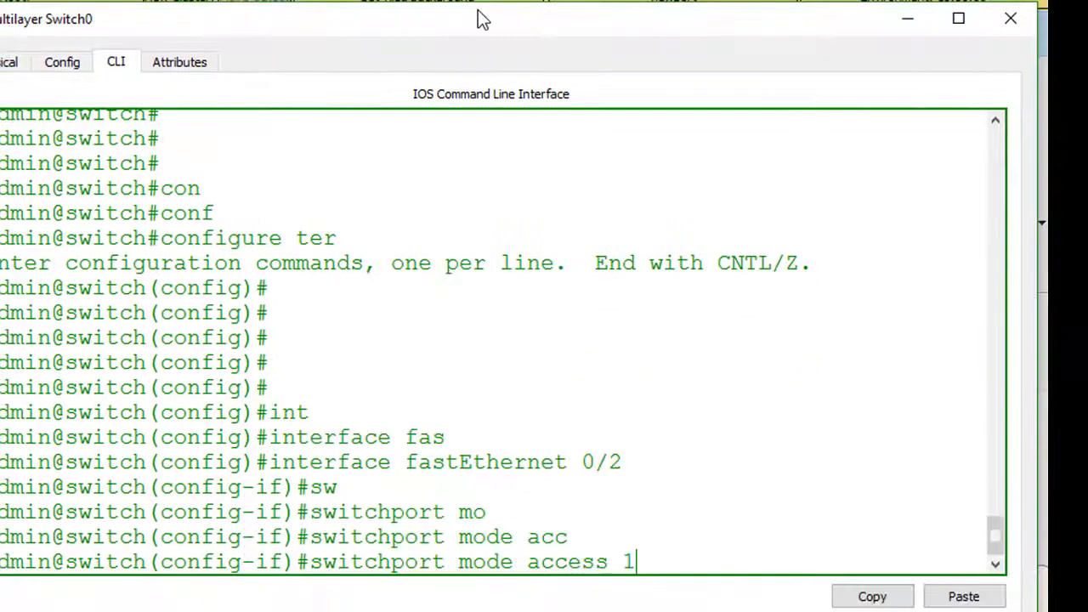
type("0")
key("Return")
key("Return")
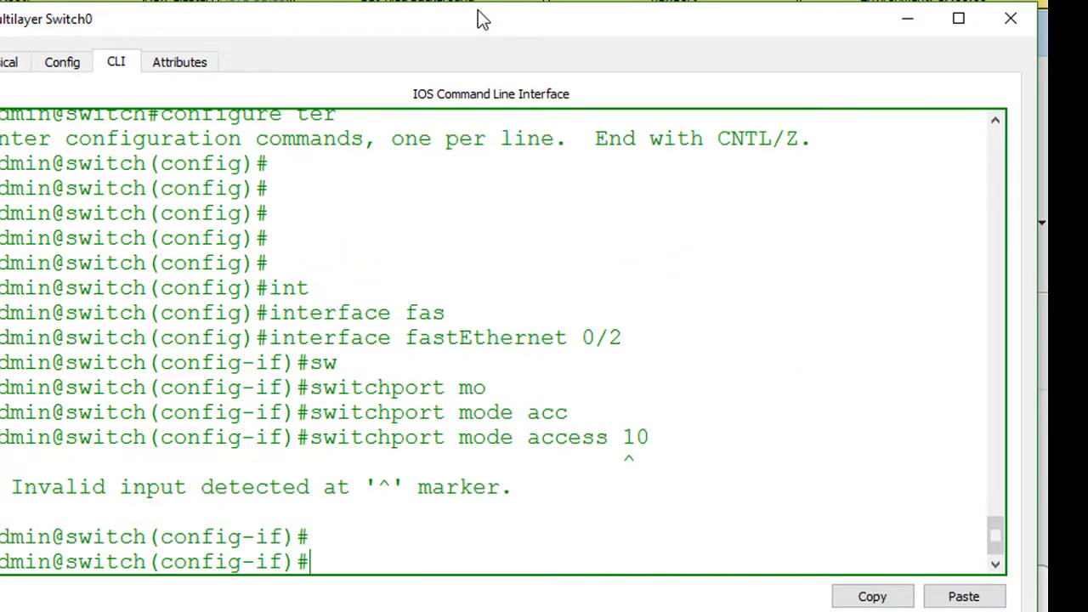
key("Return")
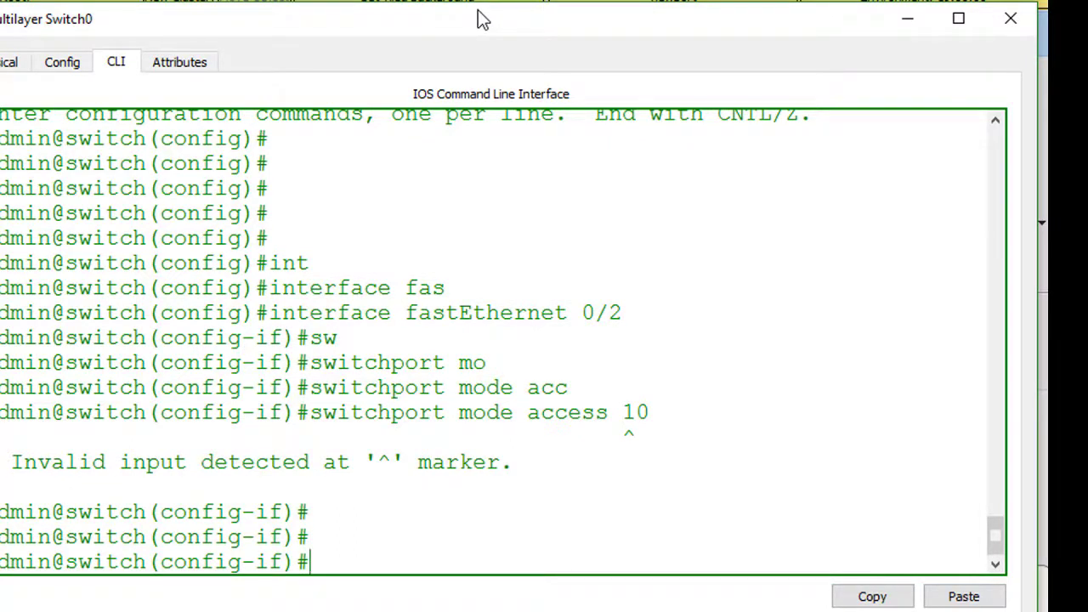
- Assign fa0/2 to access VLAN 10, exit interface mode and show the topology
type("sw")
key("Tab")
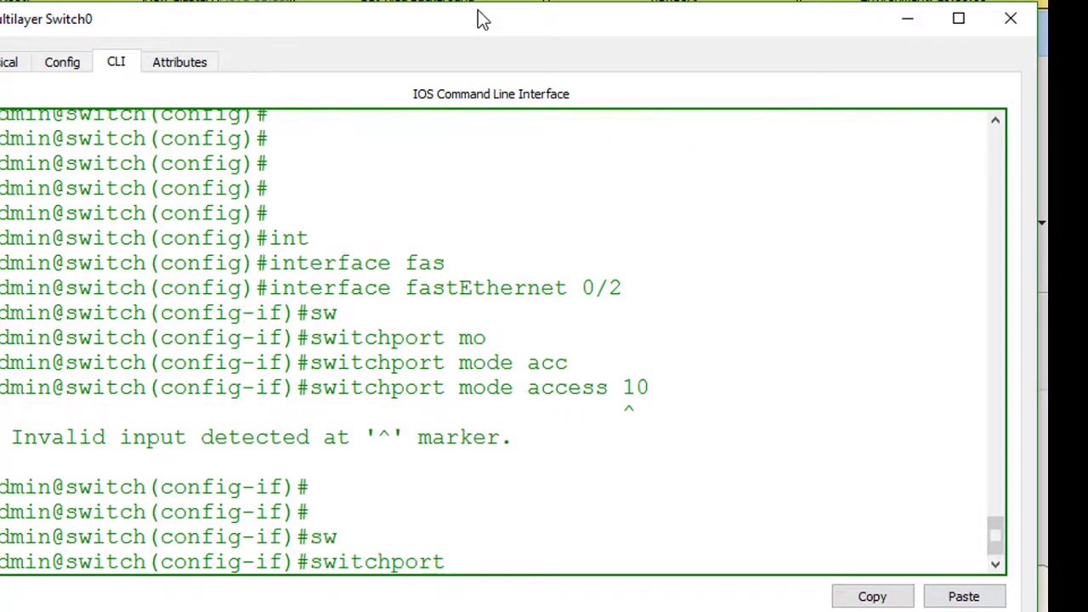
type("?")
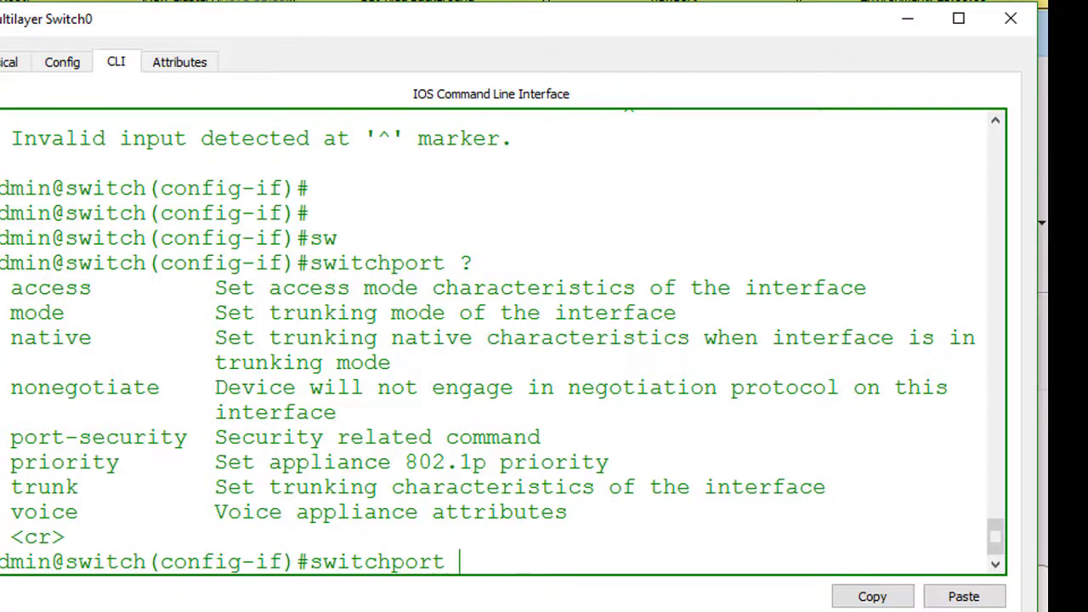
scroll(377, 367, "up", 12)
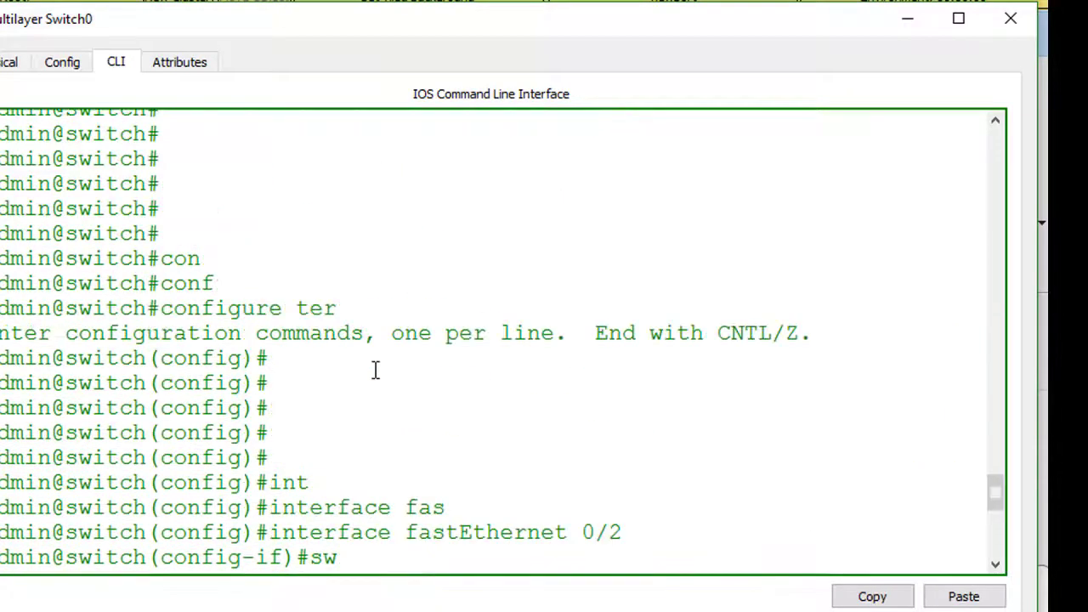
scroll(377, 368, "down", 5)
scroll(377, 368, "up", 12)
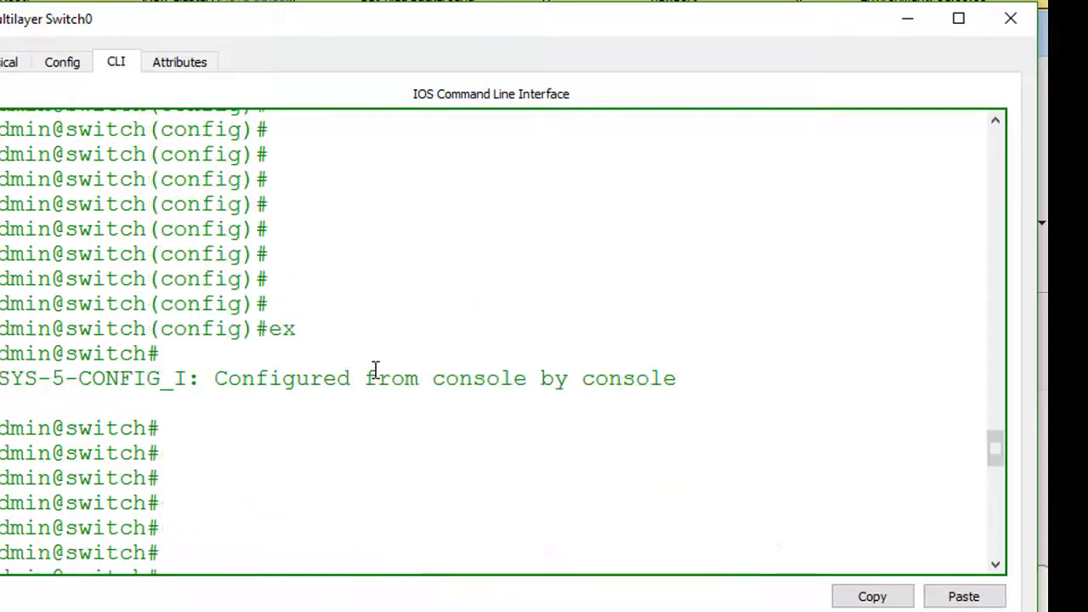
scroll(376, 369, "down", 10)
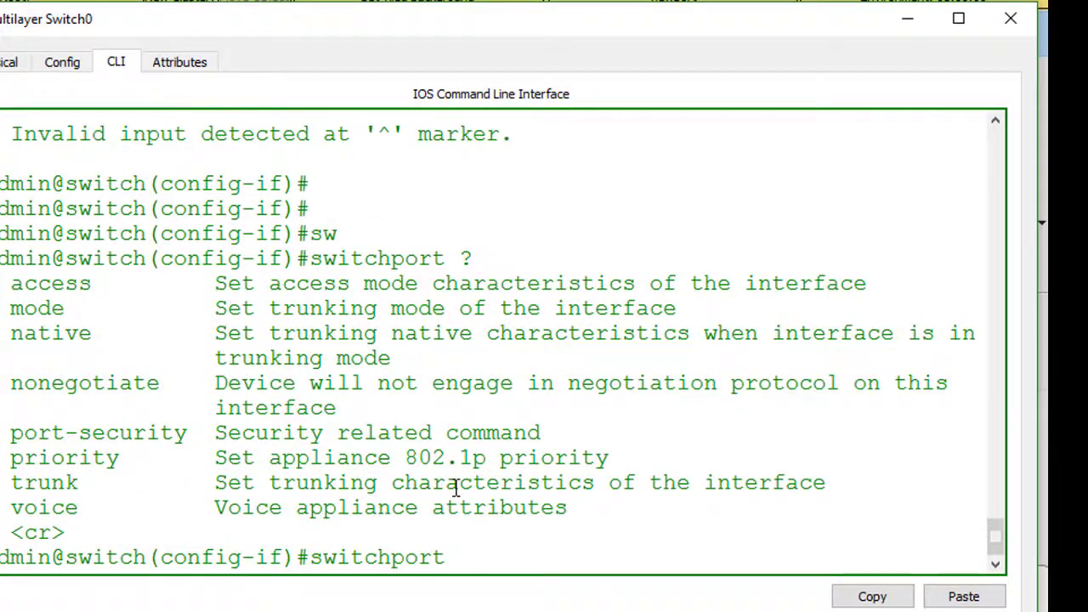
type("acc")
key("Tab")
type("vla")
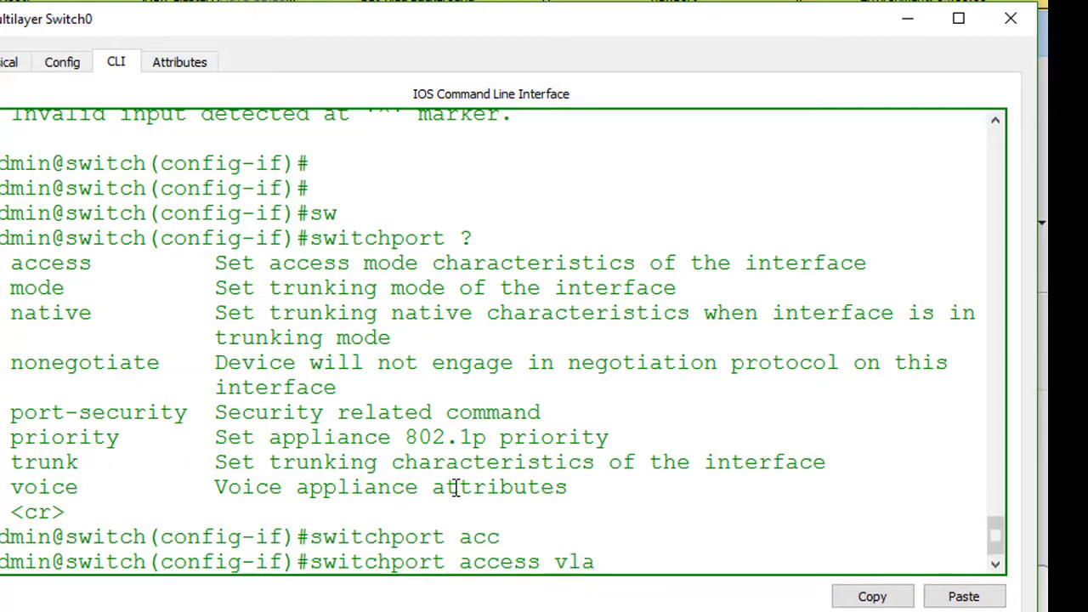
type("n 10")
key("Return")
key("Return")
key("Return")
key("Return")
key("Return")
key("Return")
key("Return")
key("Return")
key("Return")
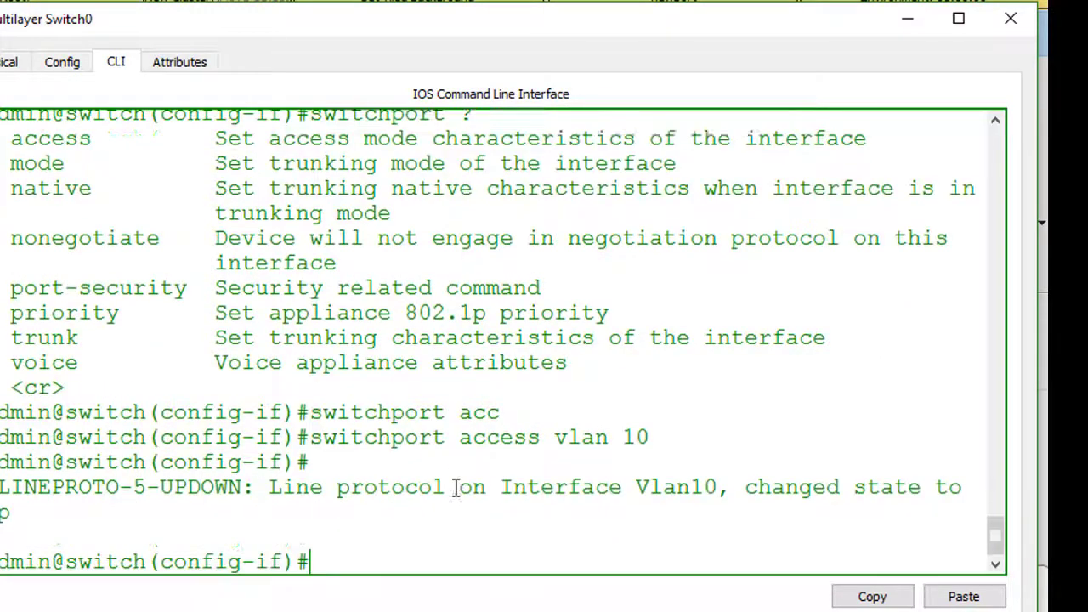
key("Return")
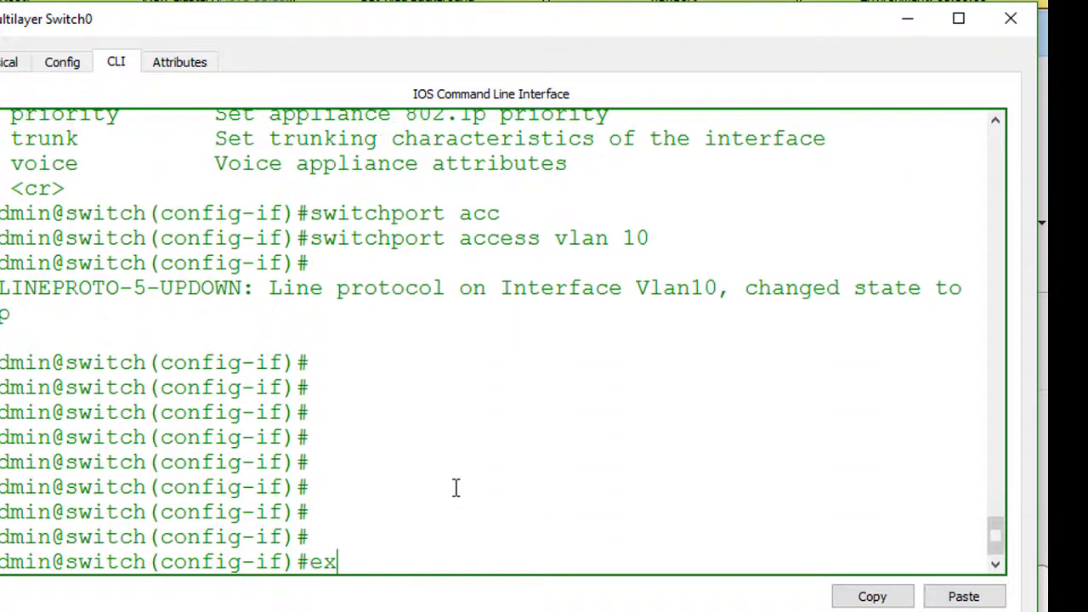
type("ex")
key("Return")
key("Return")
key("Return")
key("Return")
key("Return")
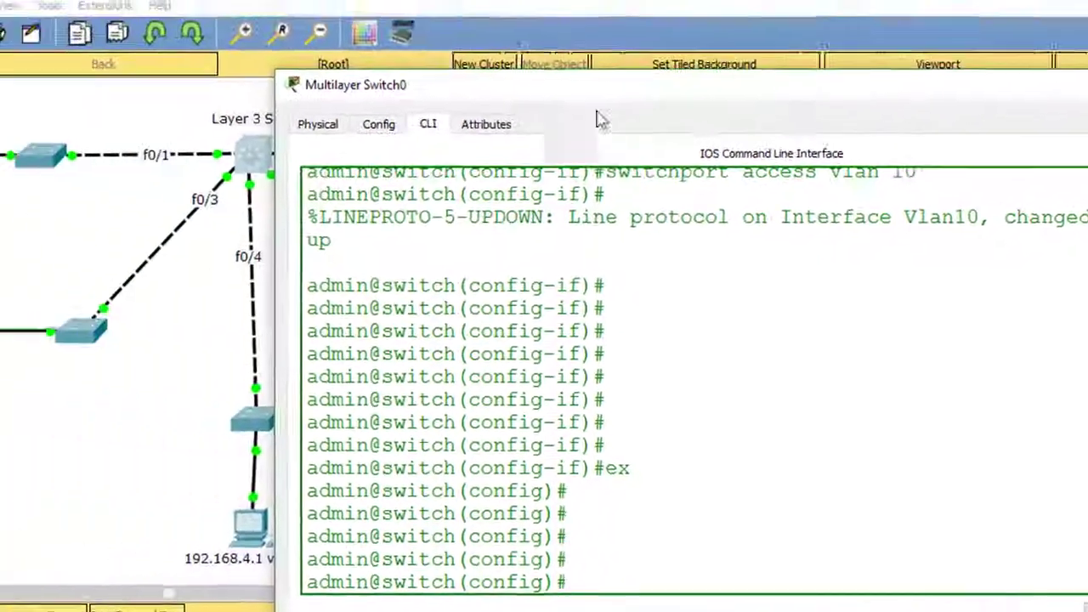
left_click(336, 601)
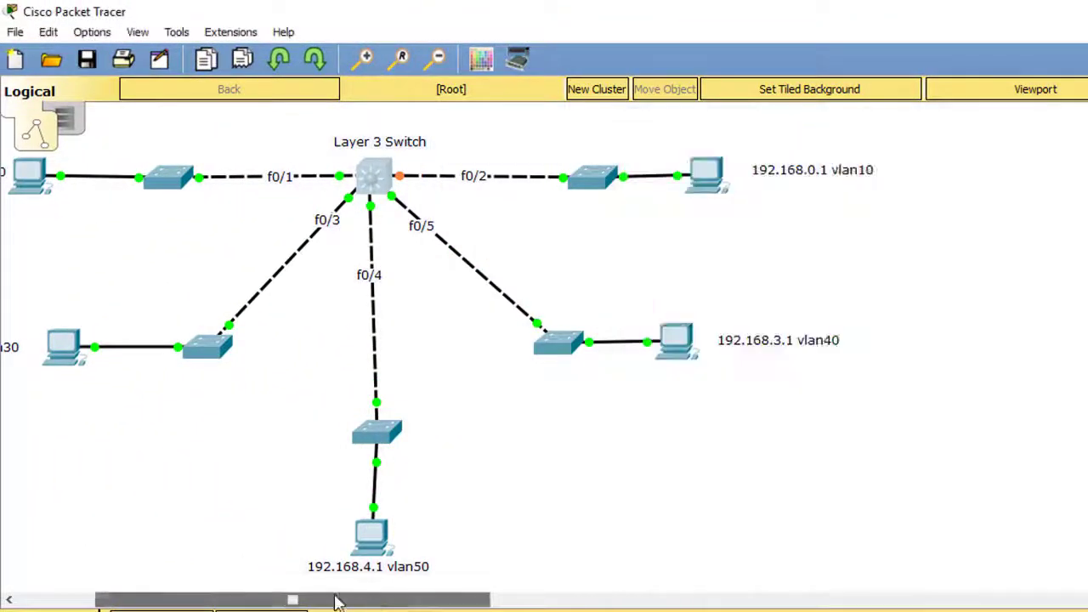
- Reopen the switch console and enter interface fastEthernet 0/1
left_click_drag(336, 601, 258, 601)
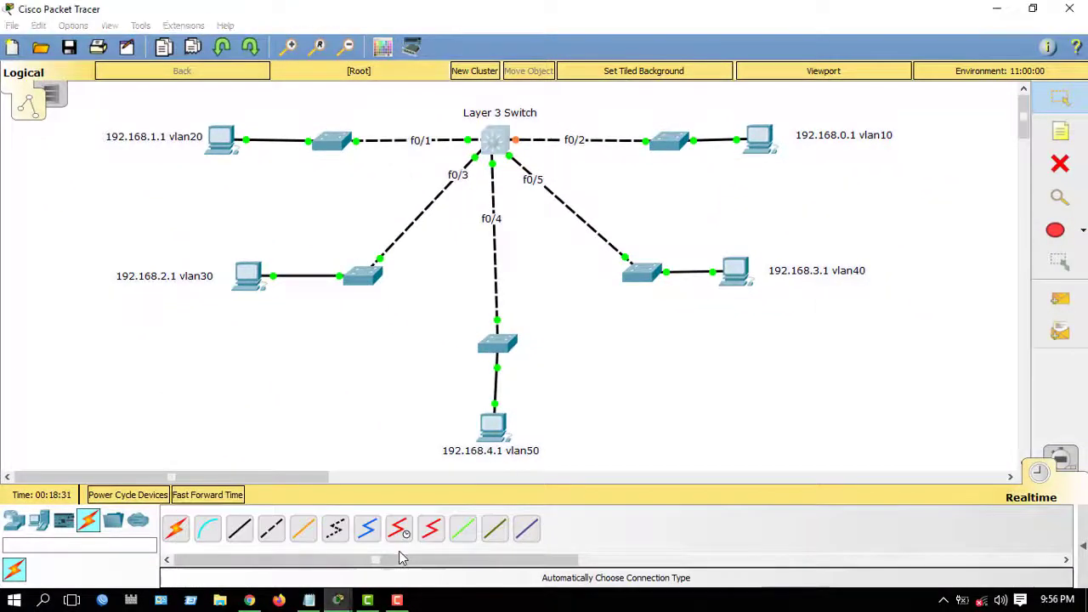
mouse_move(337, 600)
left_click(400, 574)
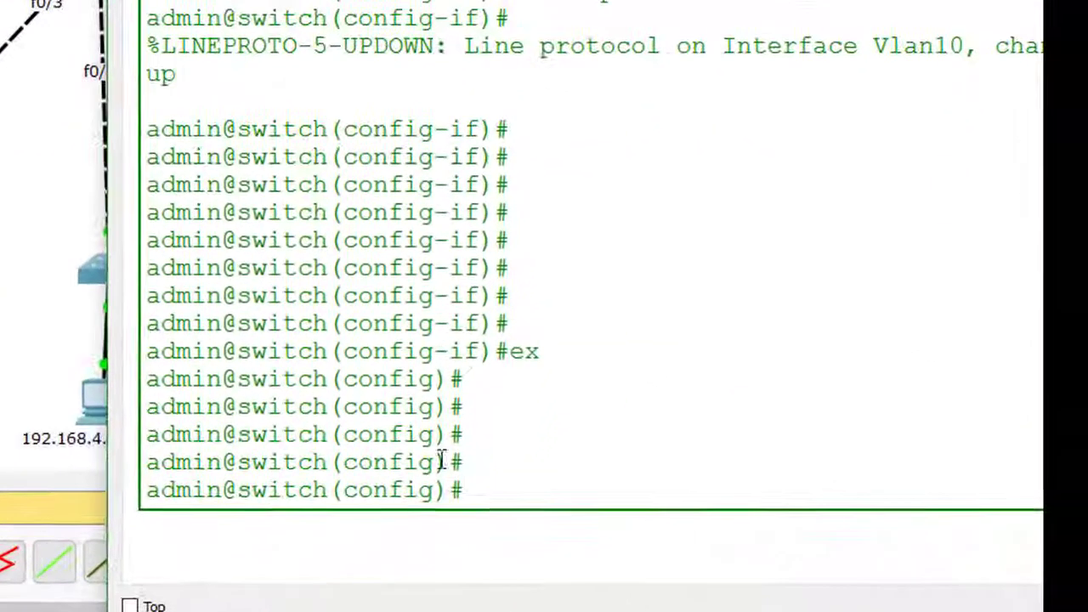
type("int")
key("Tab")
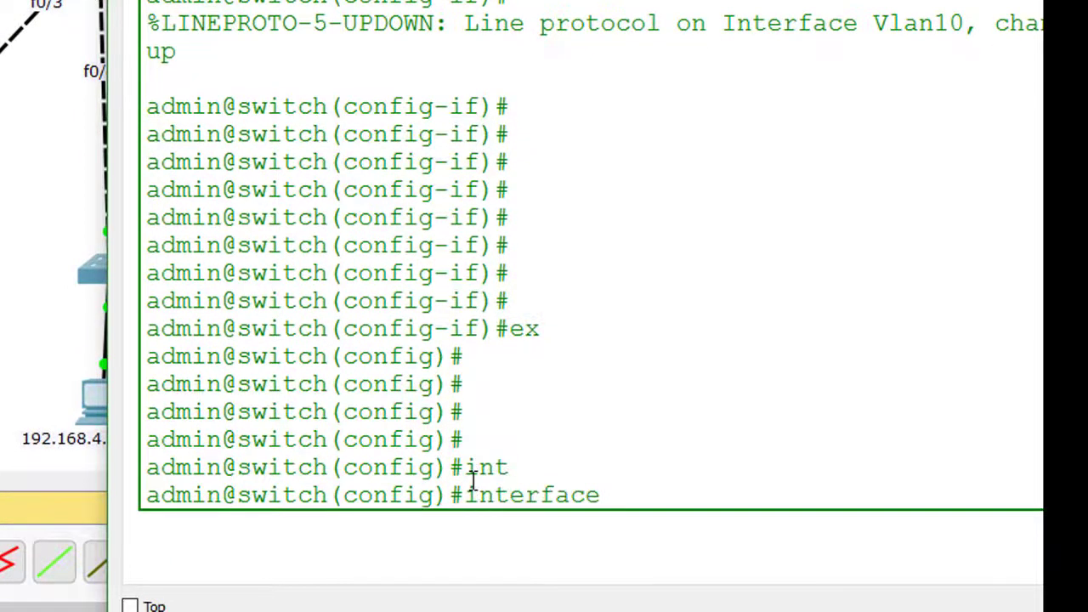
type("fas")
key("Tab")
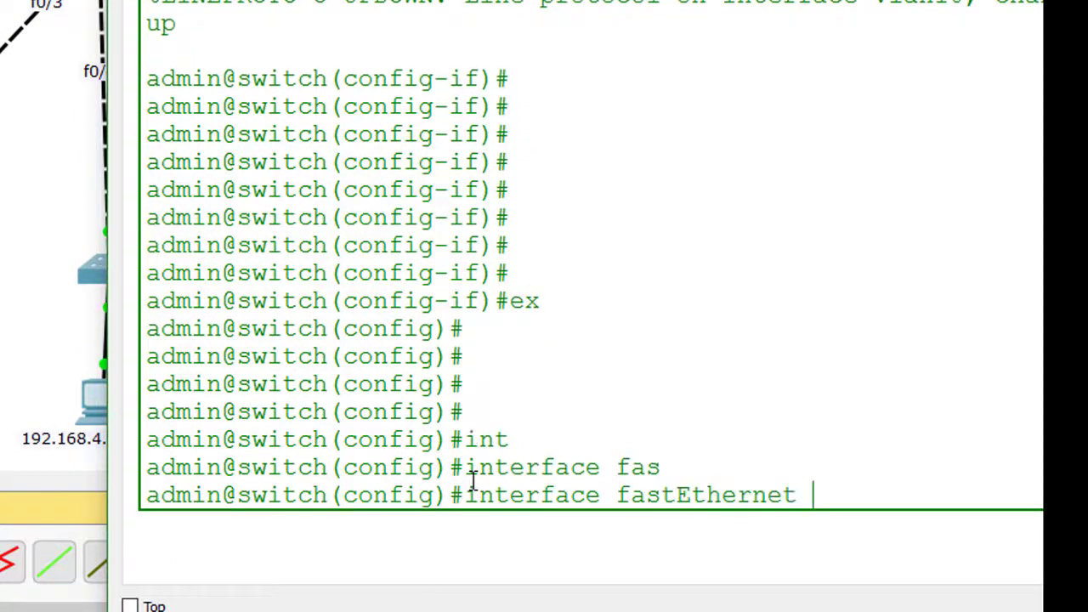
type("0/1")
key("Return")
- Assign fa0/1 to access VLAN 20 and exit to global configuration
type("switch(config-if)#sw")
key("Tab")
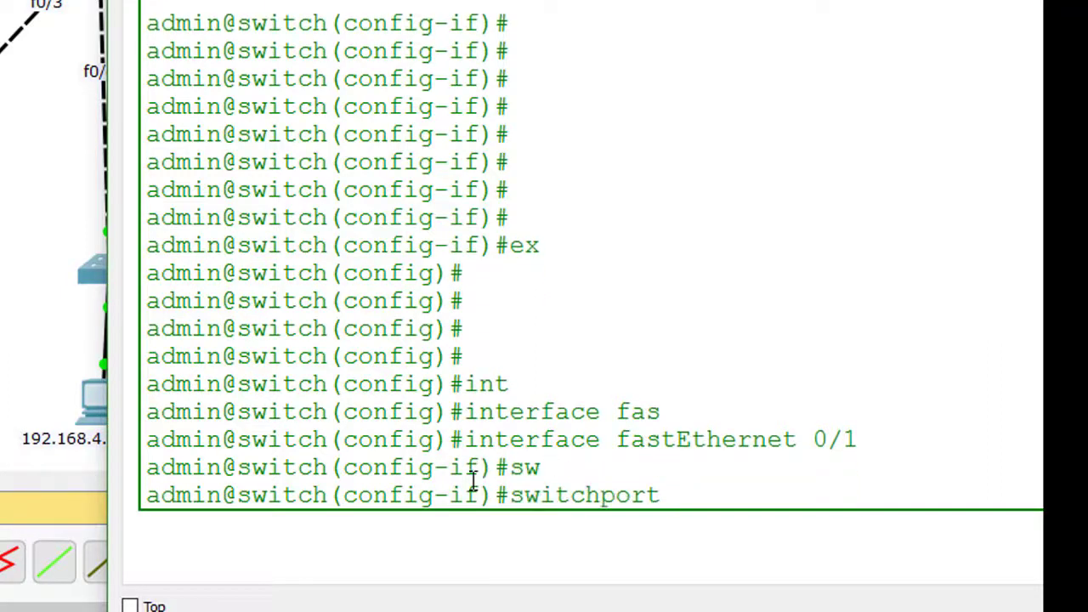
type("acc")
key("Tab")
type("vl")
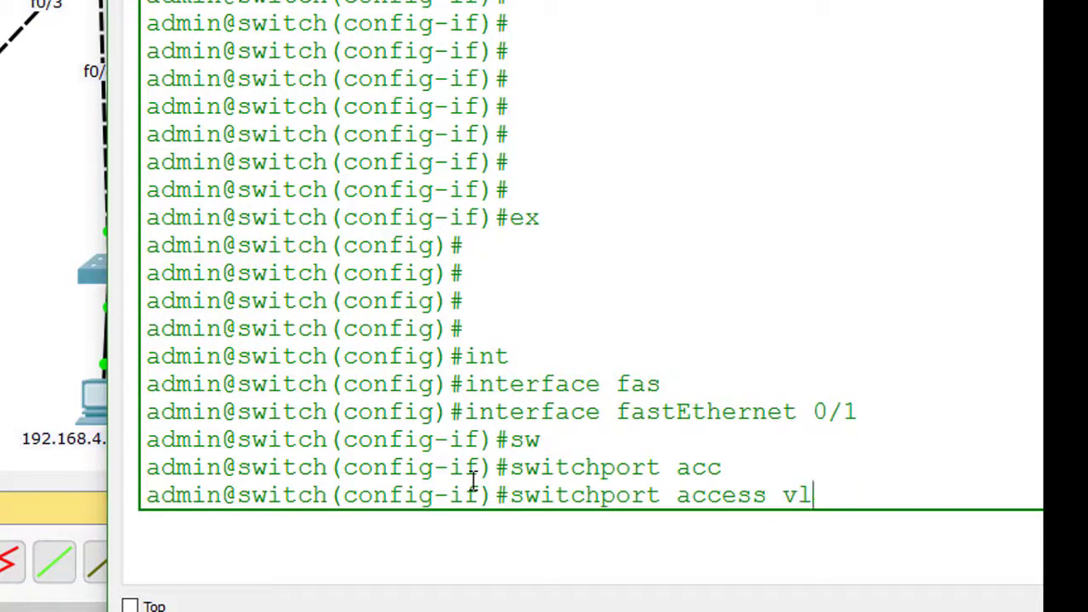
type("an 20")
key("Return")
key("Return")
key("Return")
key("Return")
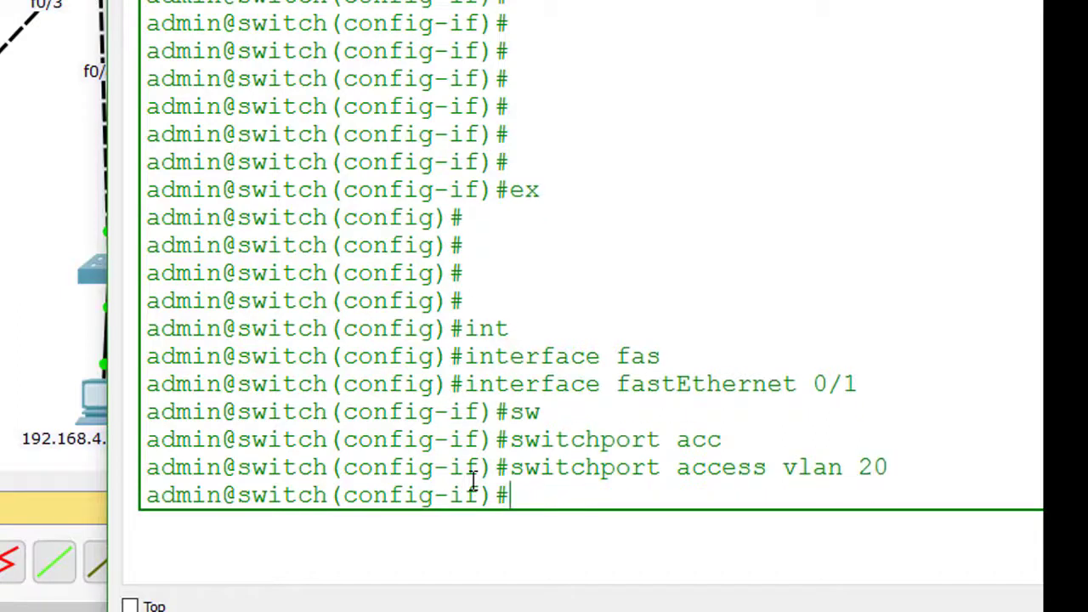
type("exi")
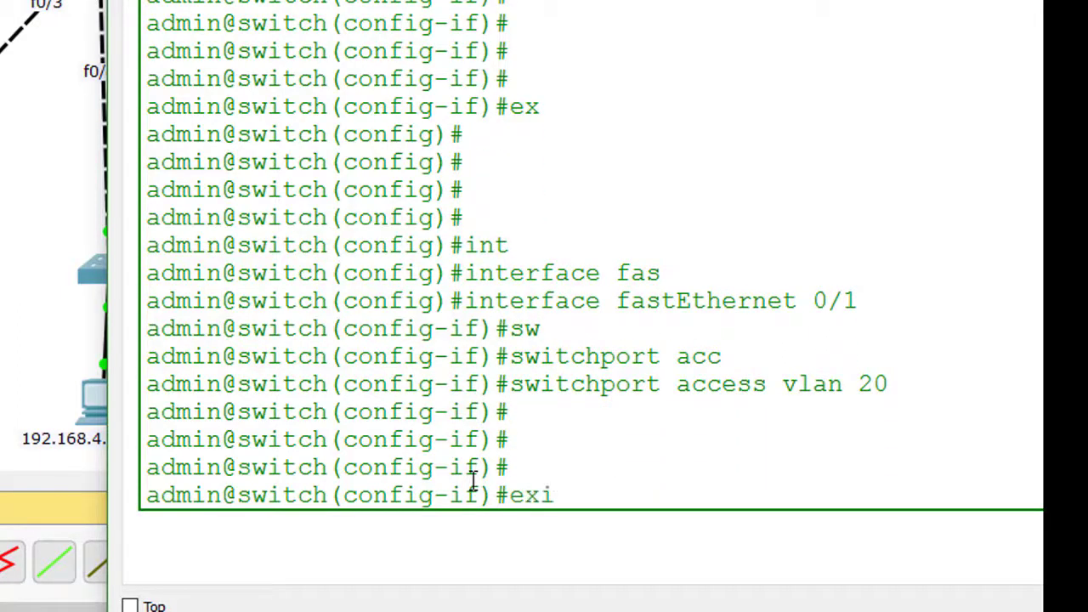
type("t")
key("Return")
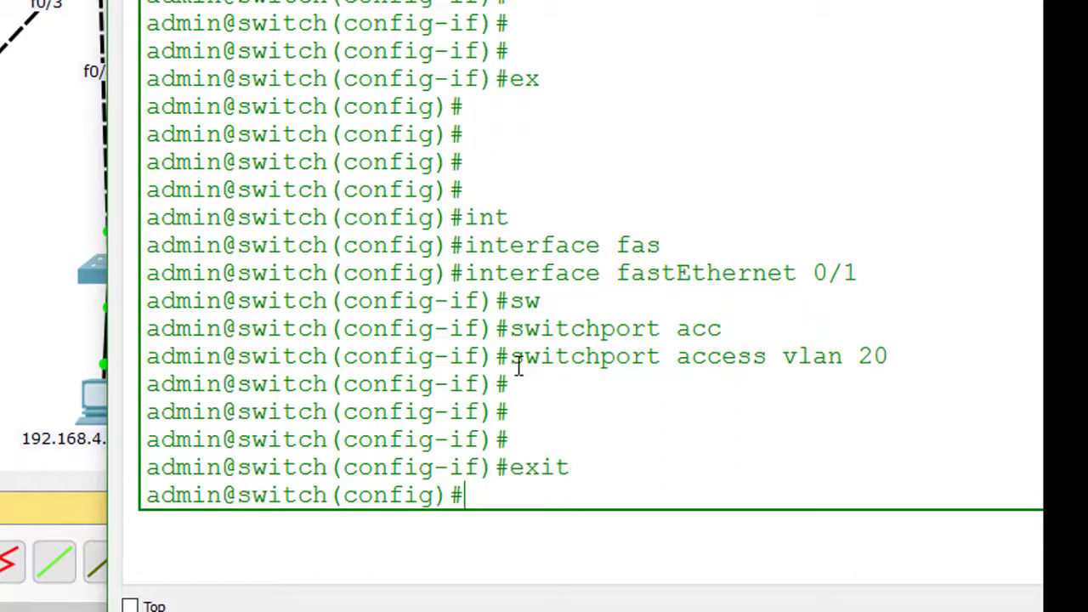
key("Return")
key("Return")
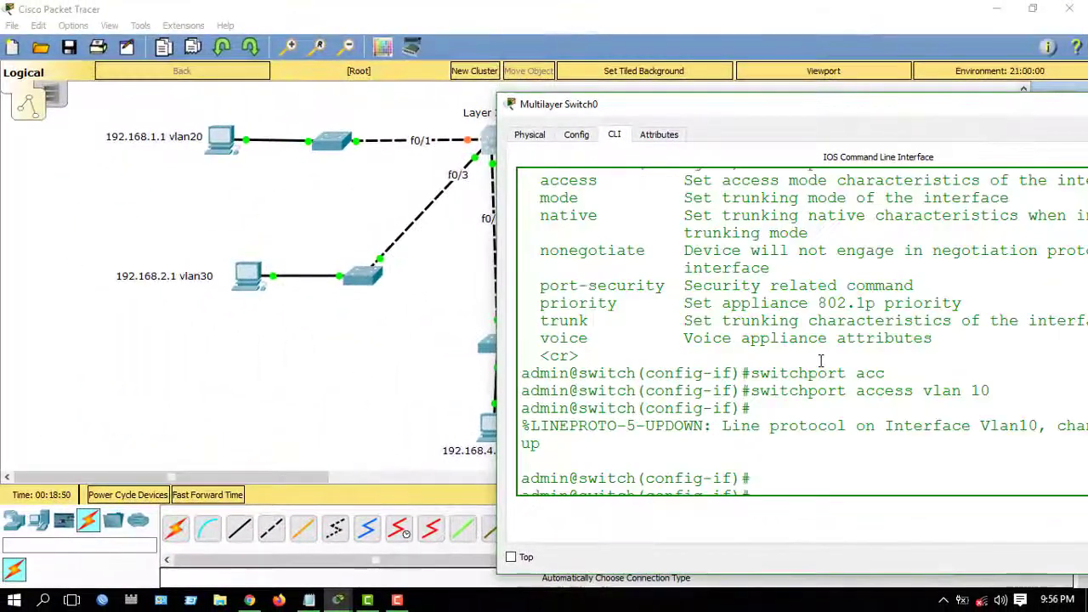
scroll(821, 361, "down", 7)
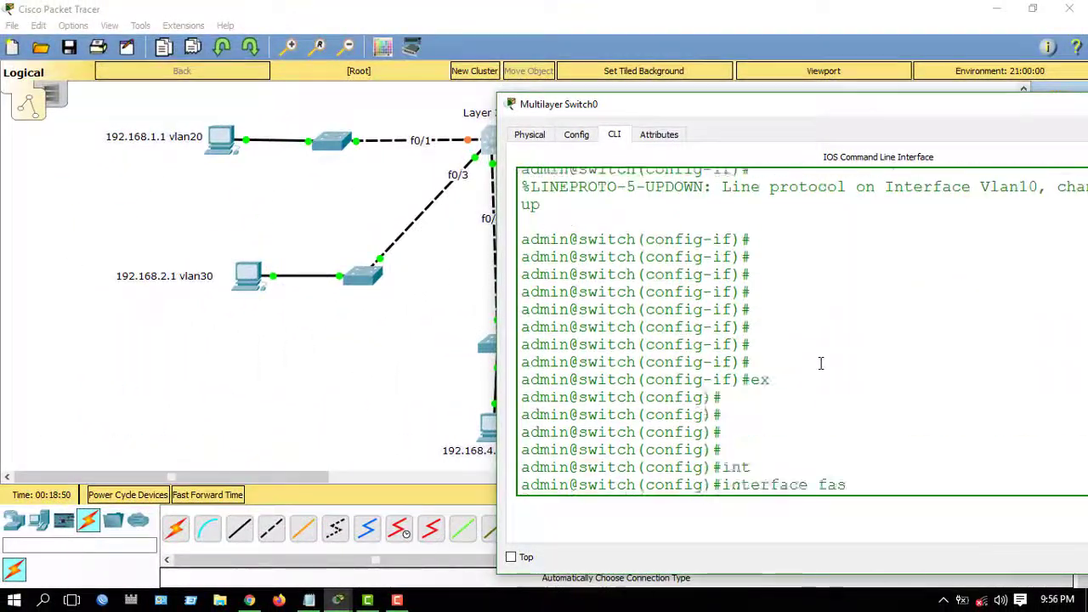
left_click_drag(617, 105, 680, 184)
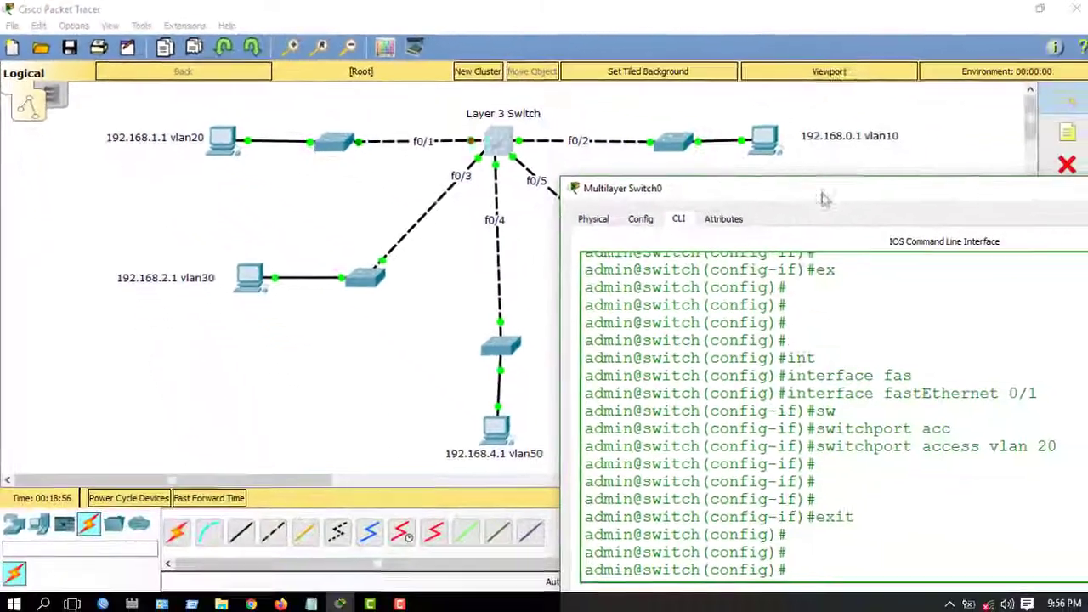
- Bring the console back and enter interface fastEthernet 0/3
left_click_drag(821, 194, 642, 67)
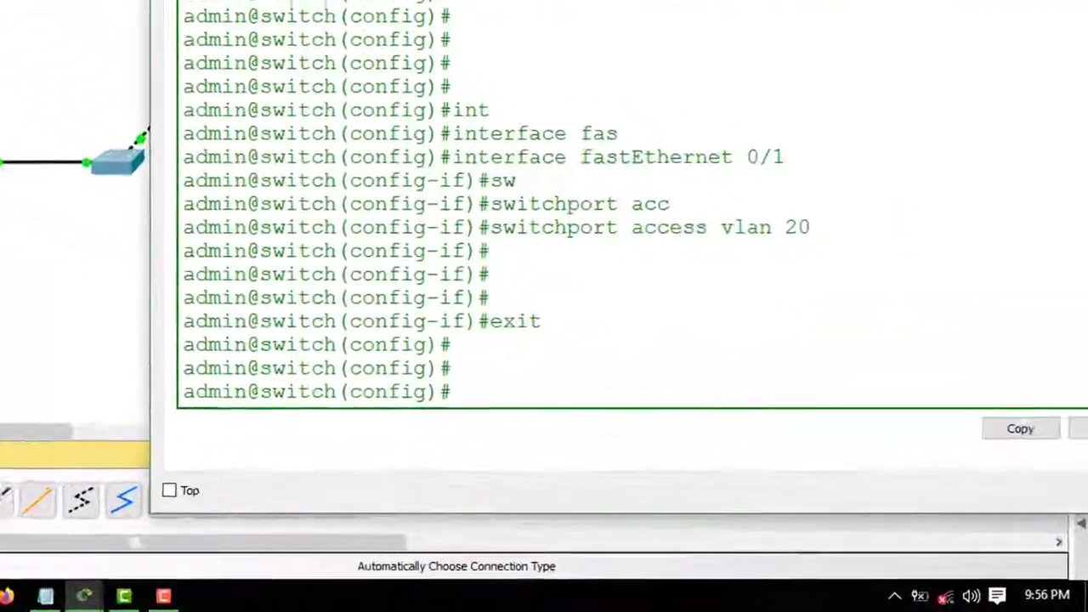
type("int")
key("Tab")
type("fas")
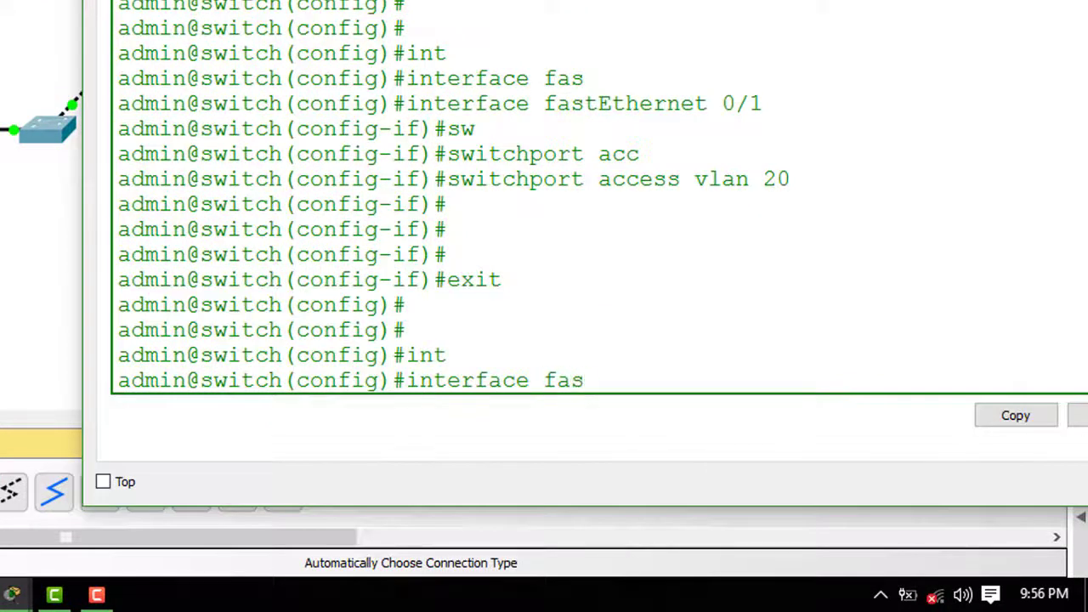
key("Tab")
type("0/3")
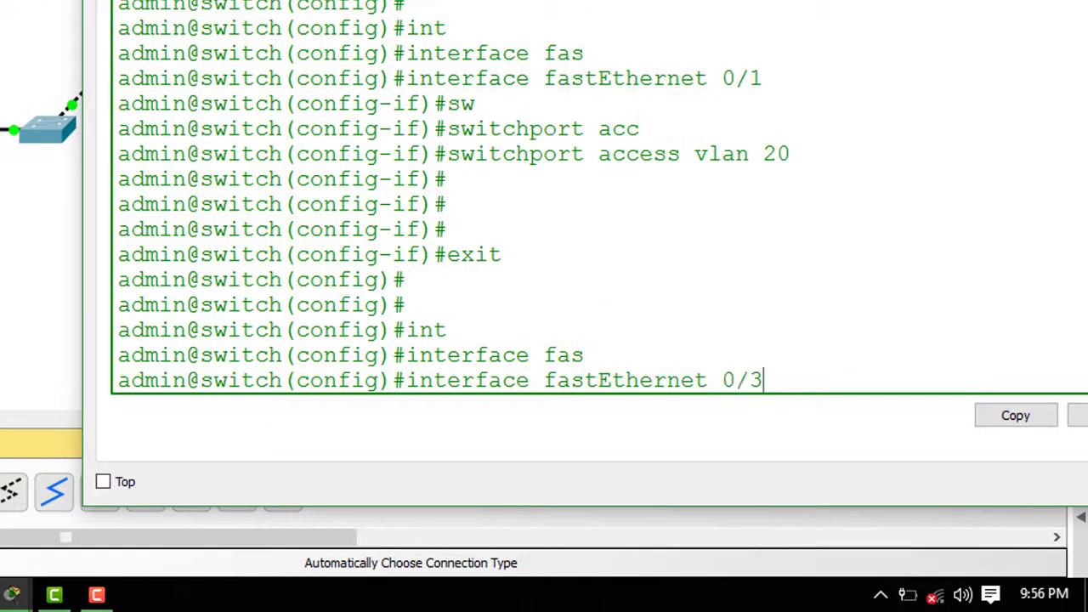
key("Return")
- Assign fa0/3 to access VLAN 30 and exit to global configuration
type("switch(config-if)#s")
key("Tab")
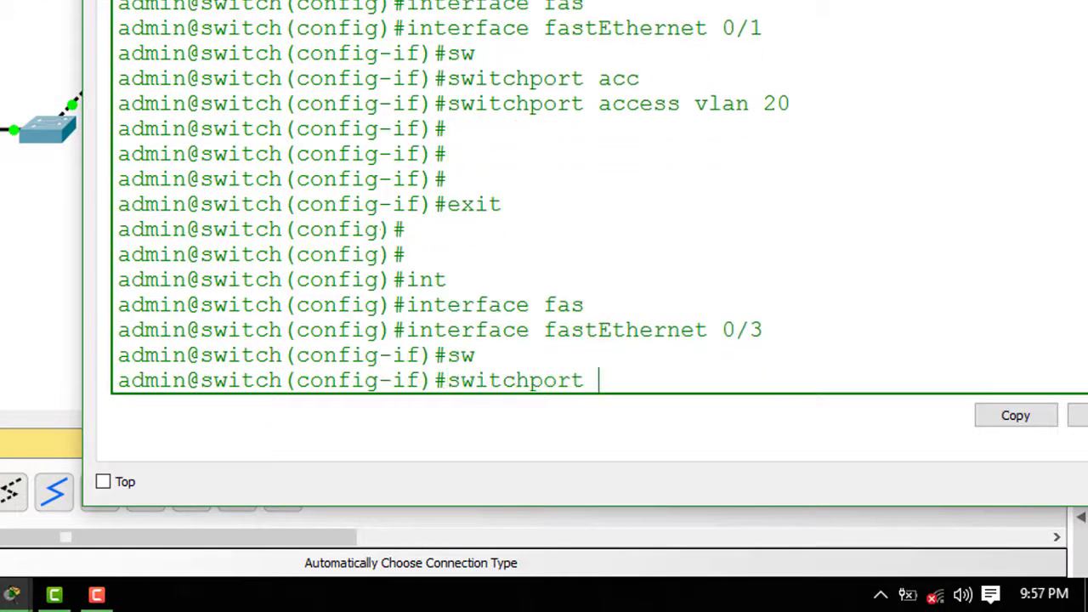
type("acc")
key("Tab")
type("v")
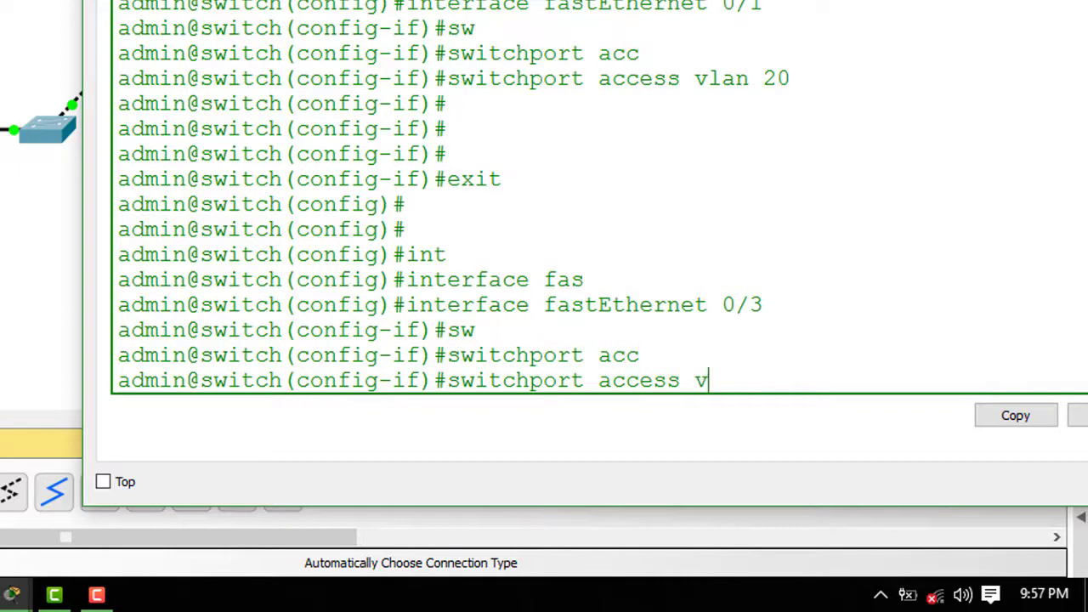
type("lan 30")
key("Return")
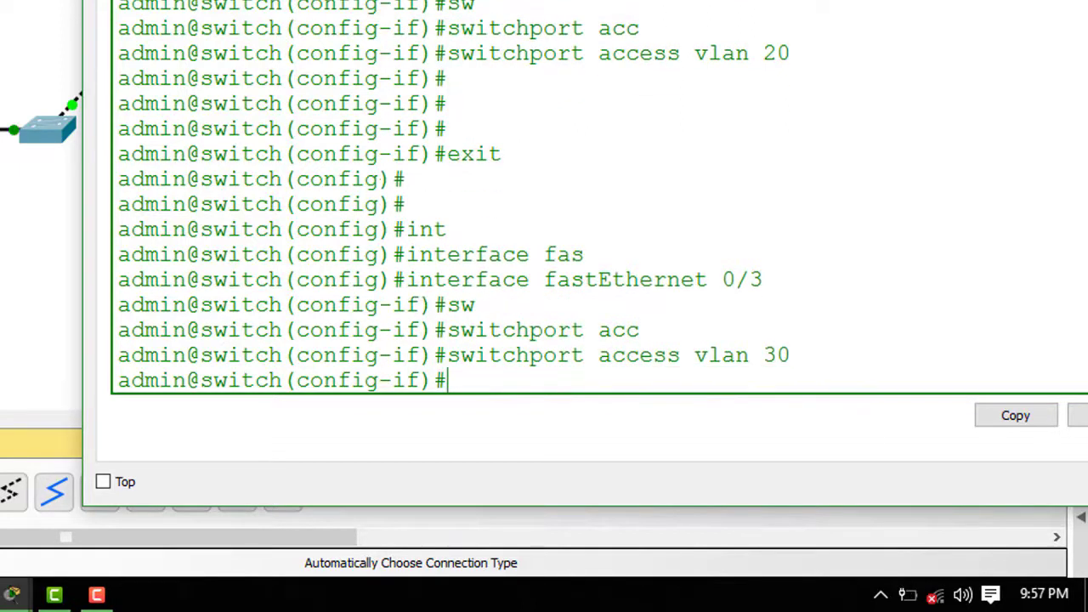
key("Return")
type("ex")
key("Return")
key("Return")
key("Return")
key("Return")
key("Return")
key("Return")
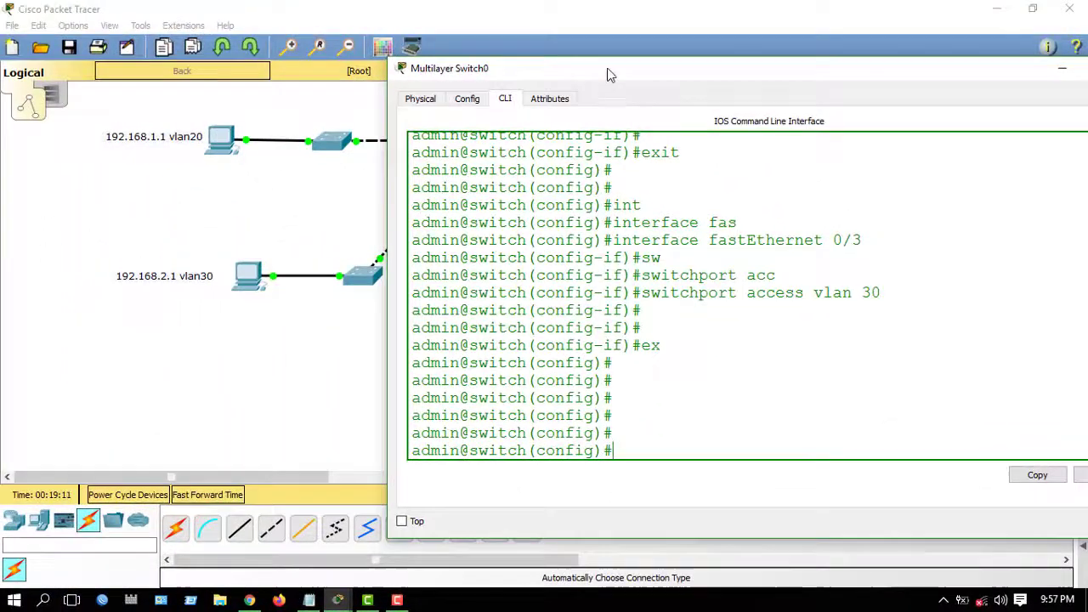
left_click_drag(607, 75, 795, 281)
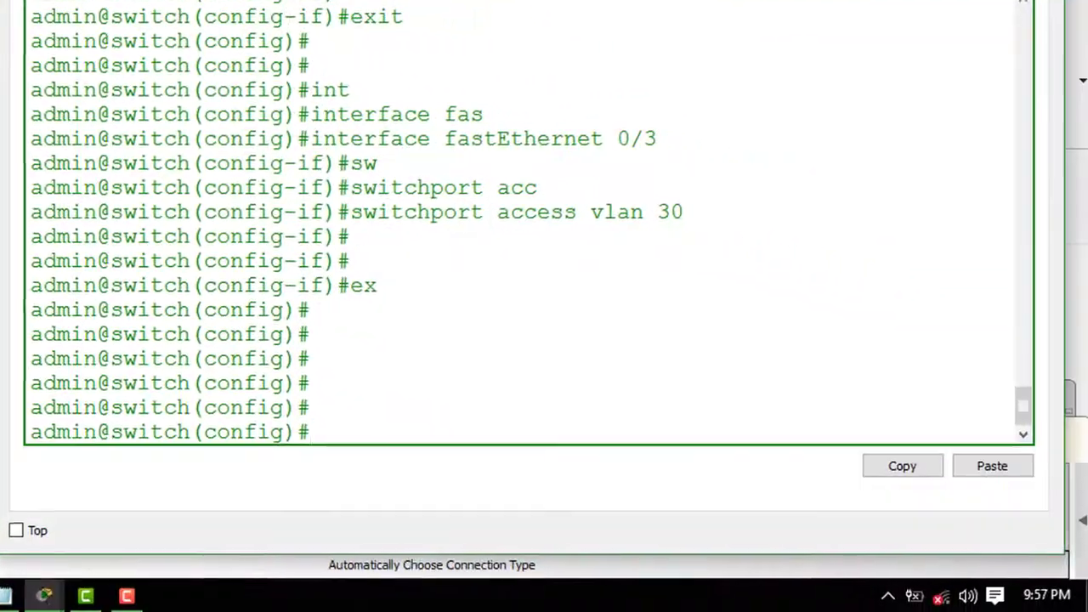
- Enter interface fastEthernet 0/4
type("nt")
key("Tab")
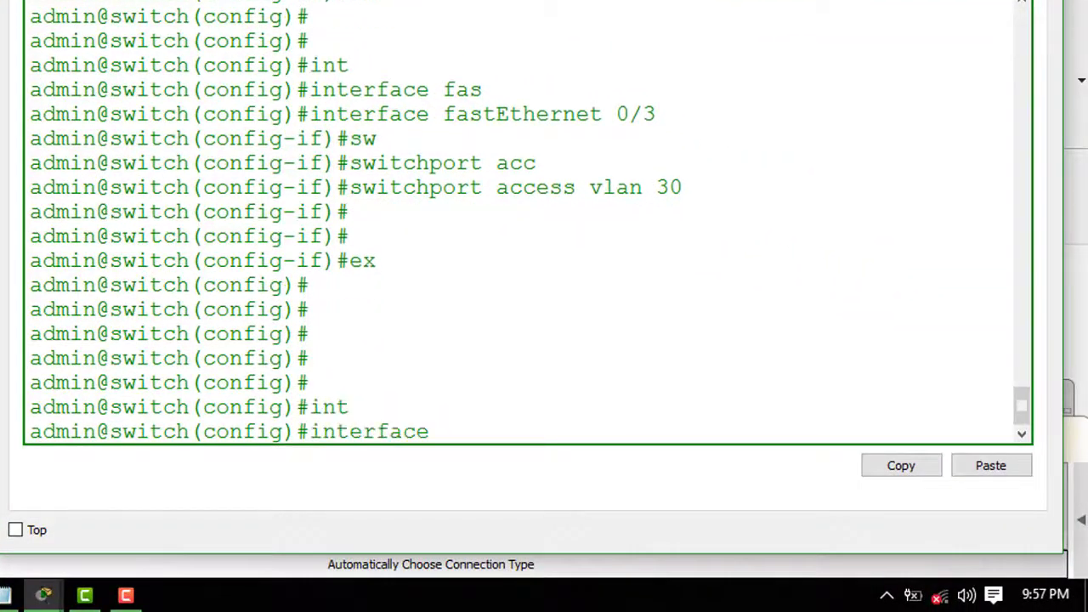
type("fas")
key("Tab")
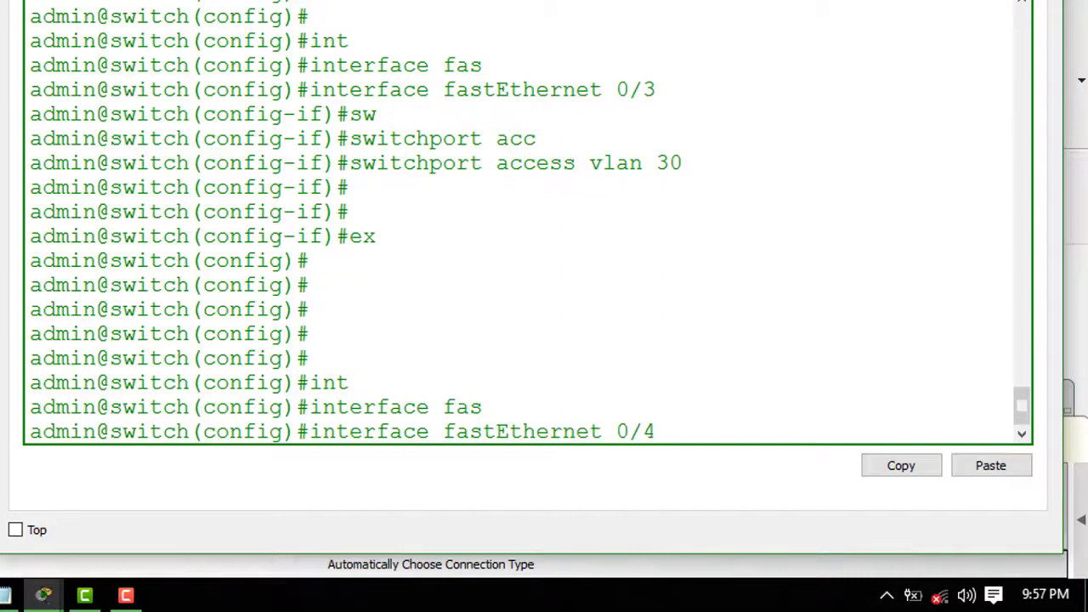
type("0/4")
key("Return")
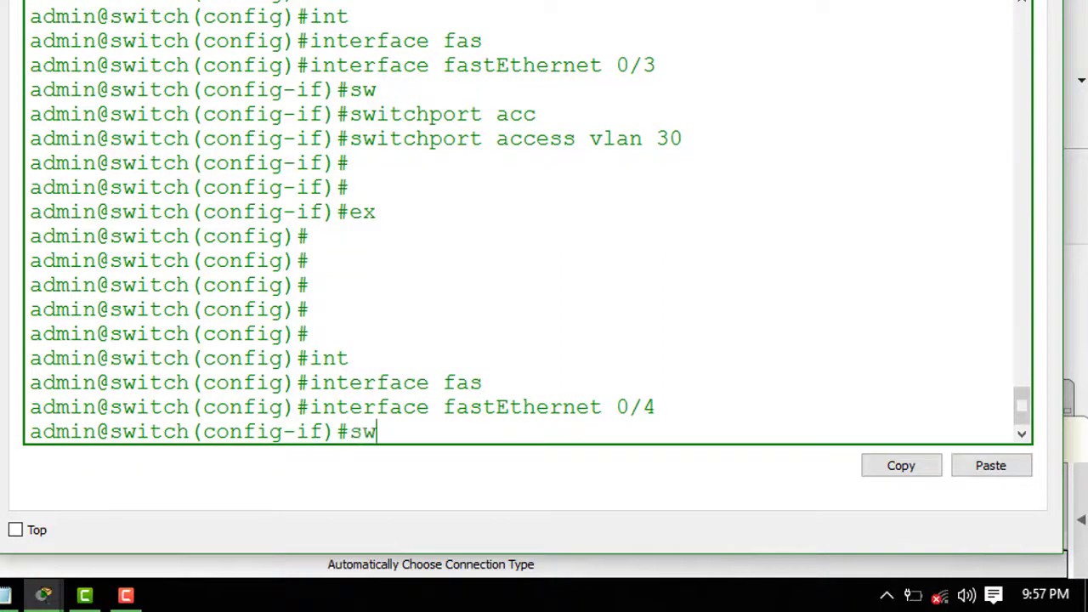
- Assign fa0/4 to access VLAN 50 and exit to global configuration
type("sw")
key("Tab")
type("acc")
key("Tab")
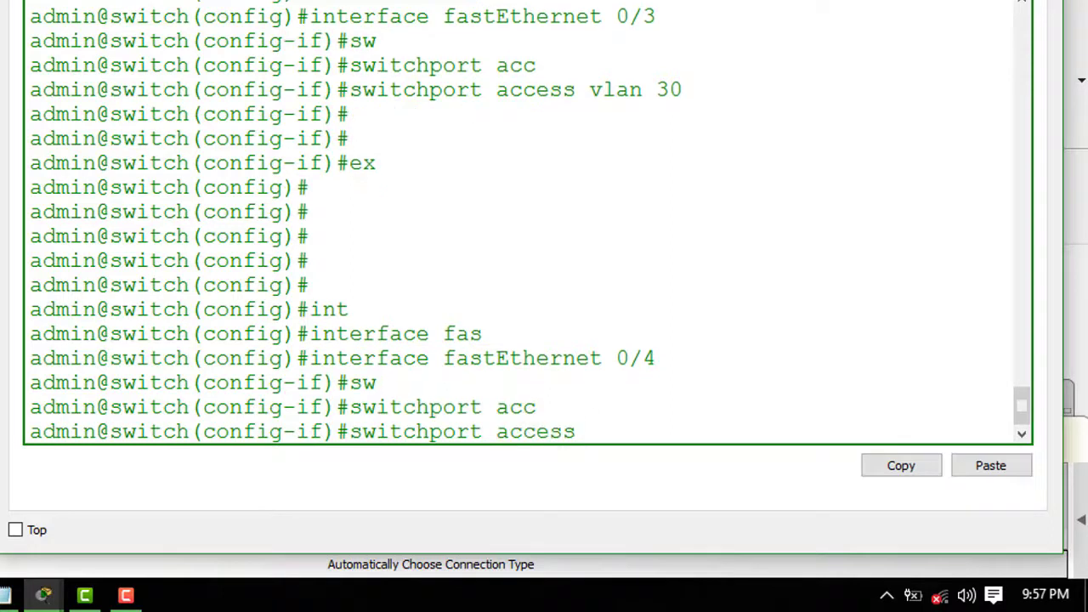
type("vlan 50")
key("Return")
key("Return")
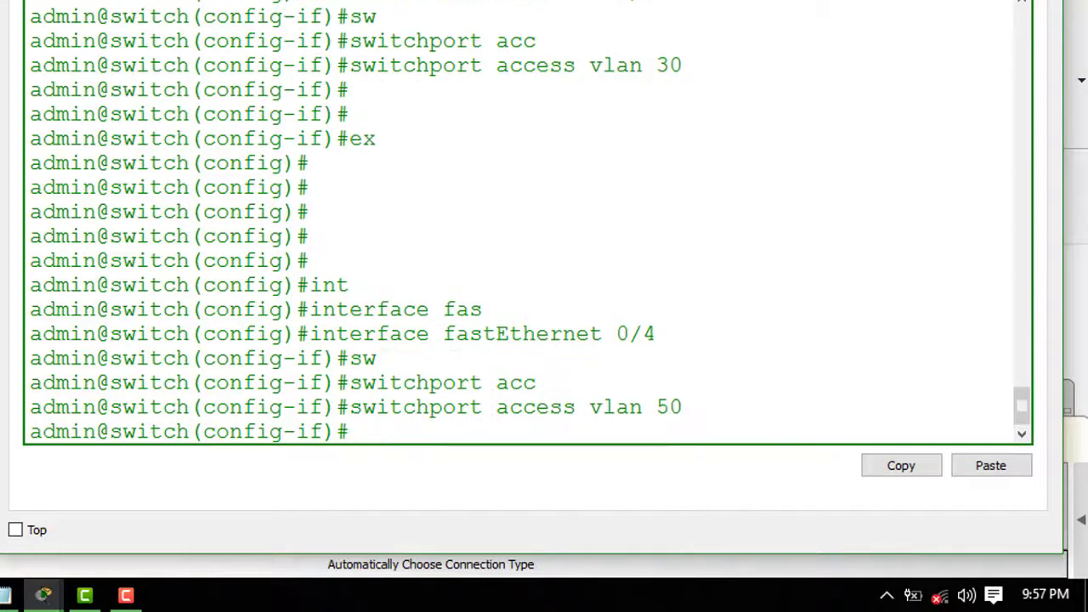
type("ex")
key("Return")
key("Return")
key("Return")
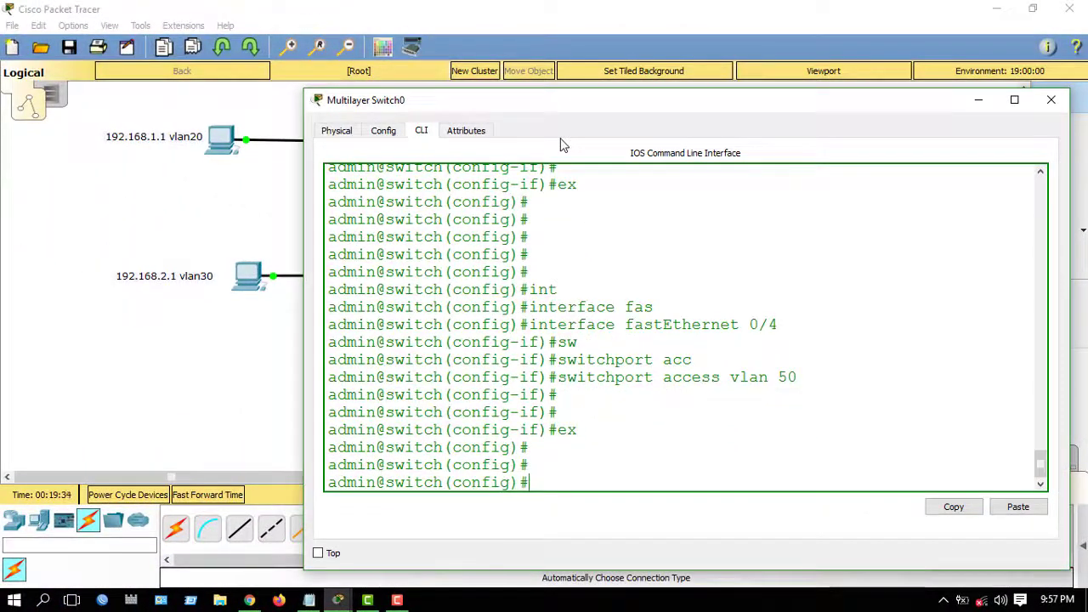
left_click_drag(574, 115, 475, 520)
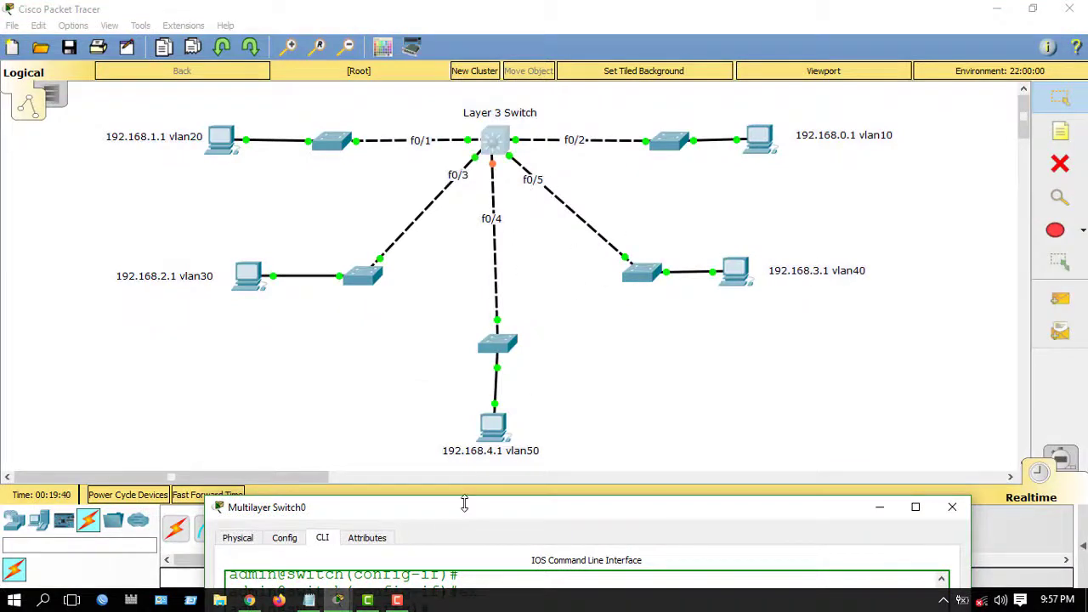
- Bring the console back up and enter interface fastEthernet 0/5
left_click_drag(466, 507, 466, 102)
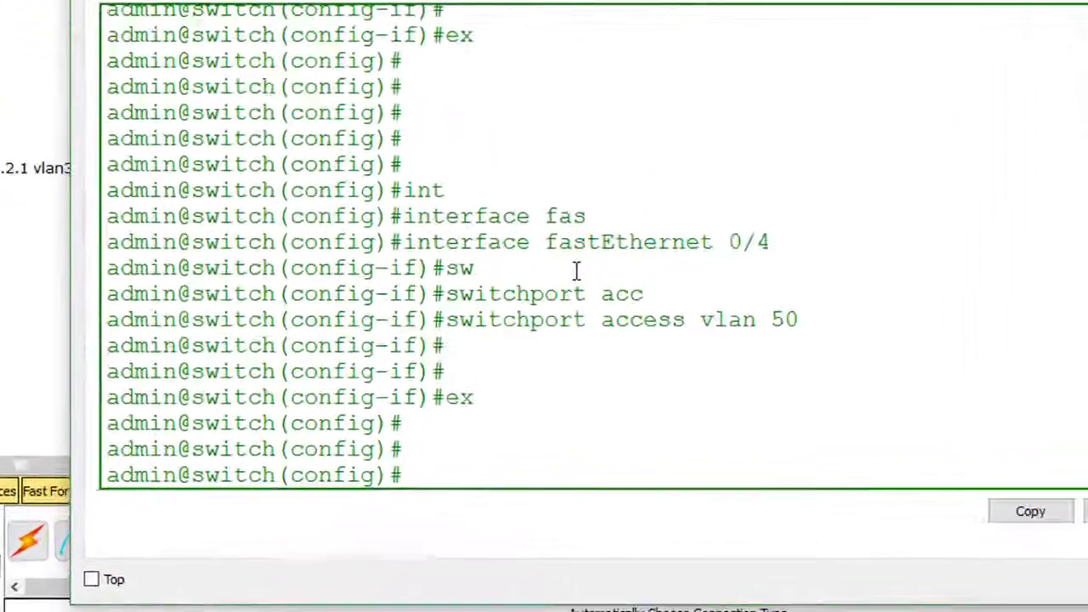
type("int")
key("Tab")
type("f")
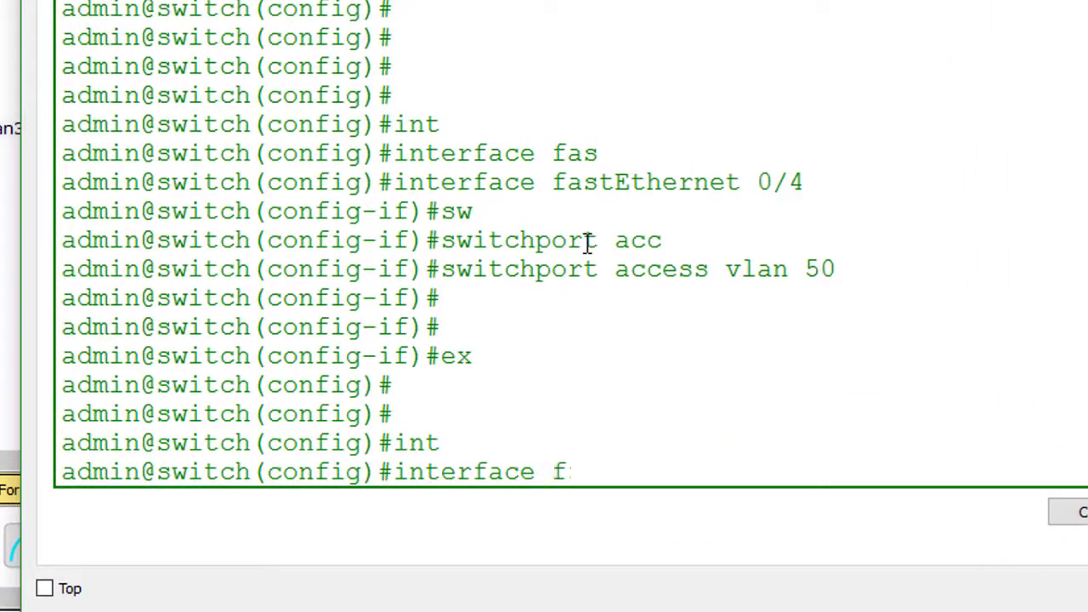
type("as")
key("Tab")
type("0/5")
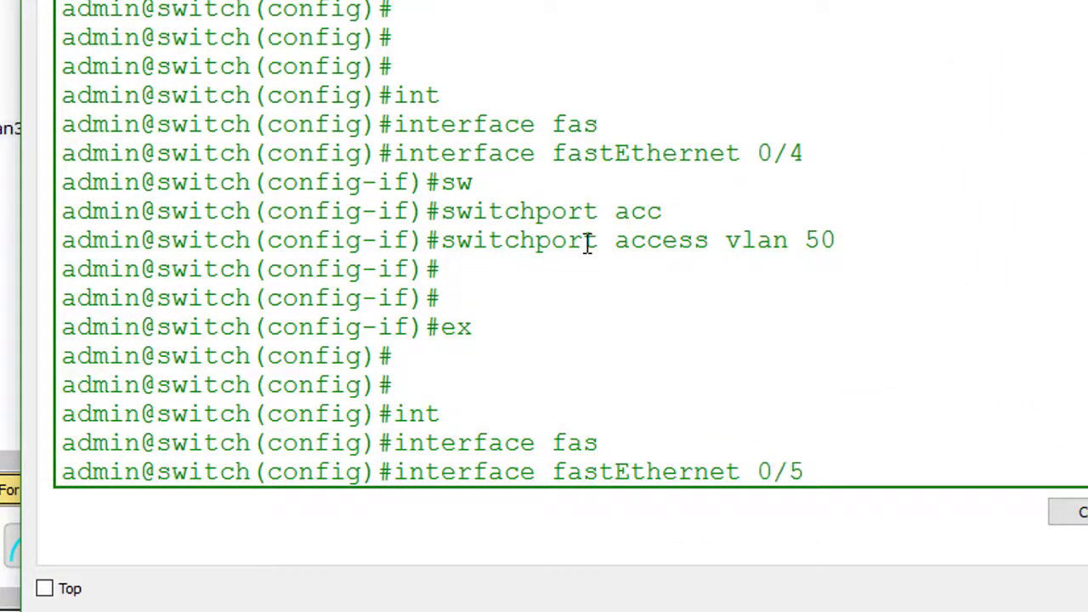
key("Return")
- Assign fa0/5 to access VLAN 40 and exit to global configuration
type("switch(config-if)#sw")
key("Tab")
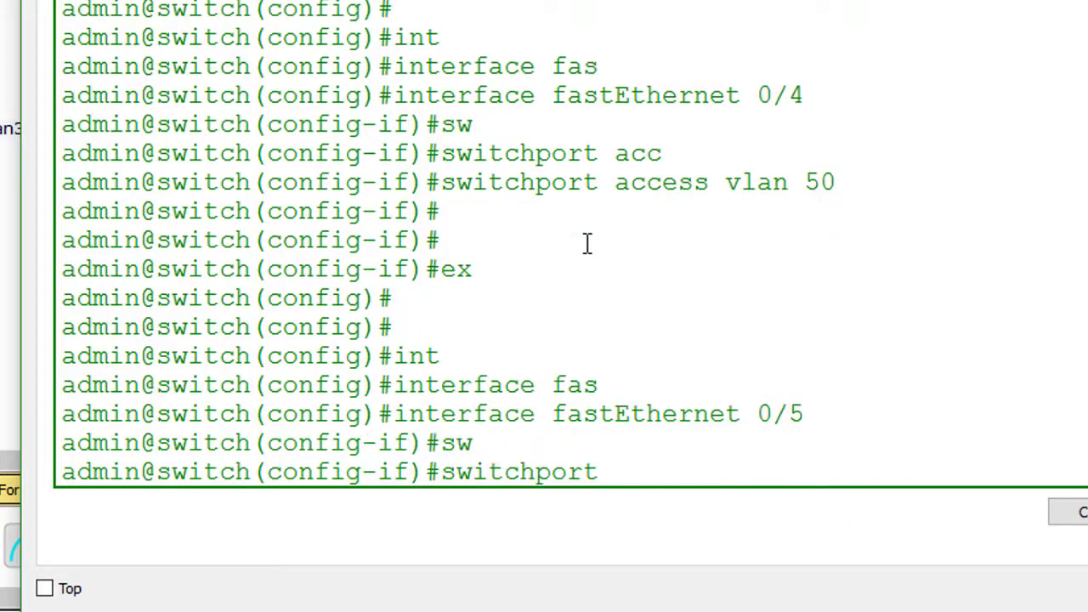
type("acc")
key("Tab")
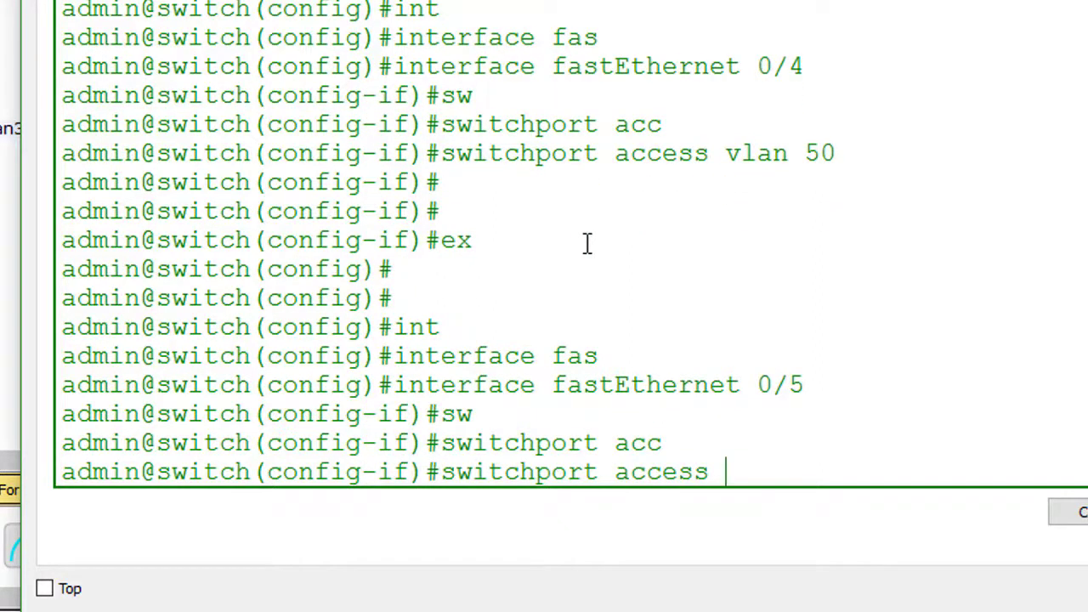
type("vlan")
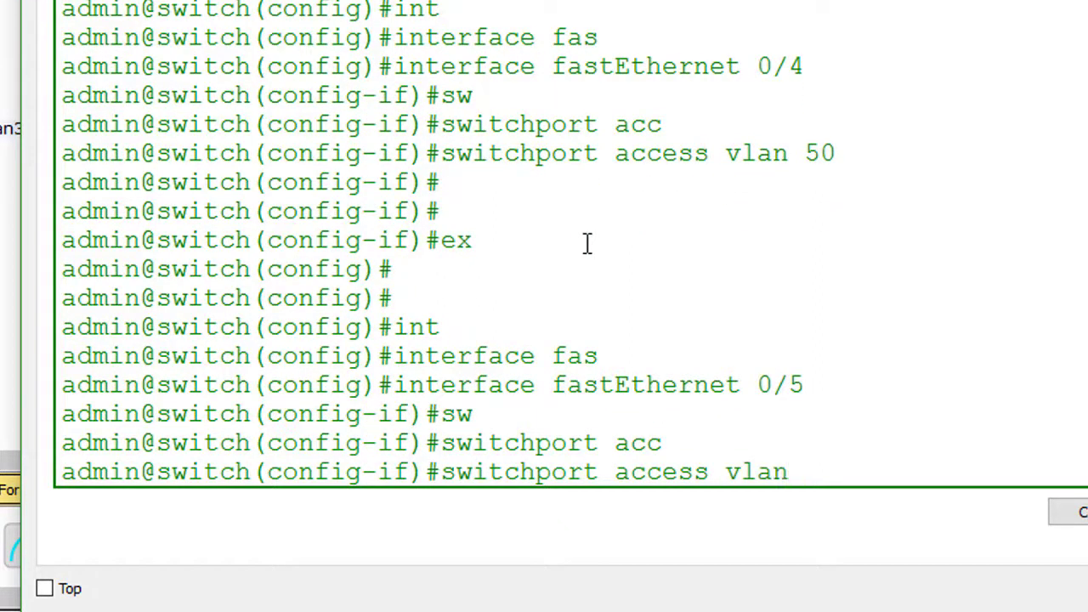
type(" 40")
key("Return")
key("Return")
key("Return")
key("Return")
key("Return")
key("Return")
key("Return")
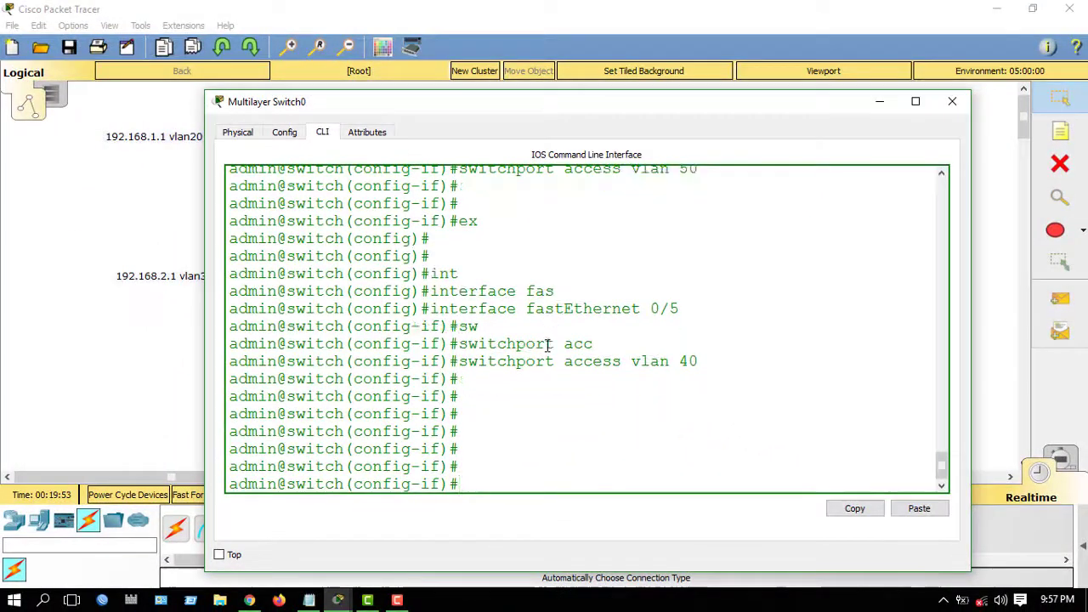
type("exit")
key("Return")
key("Return")
key("Return")
key("Return")
key("Return")
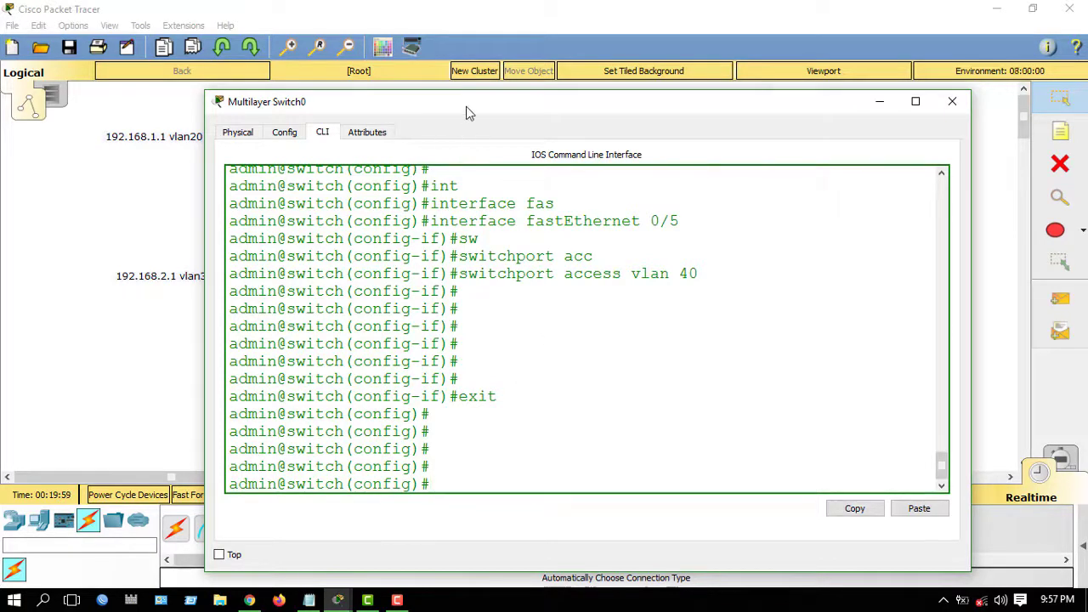
left_click_drag(466, 113, 529, 102)
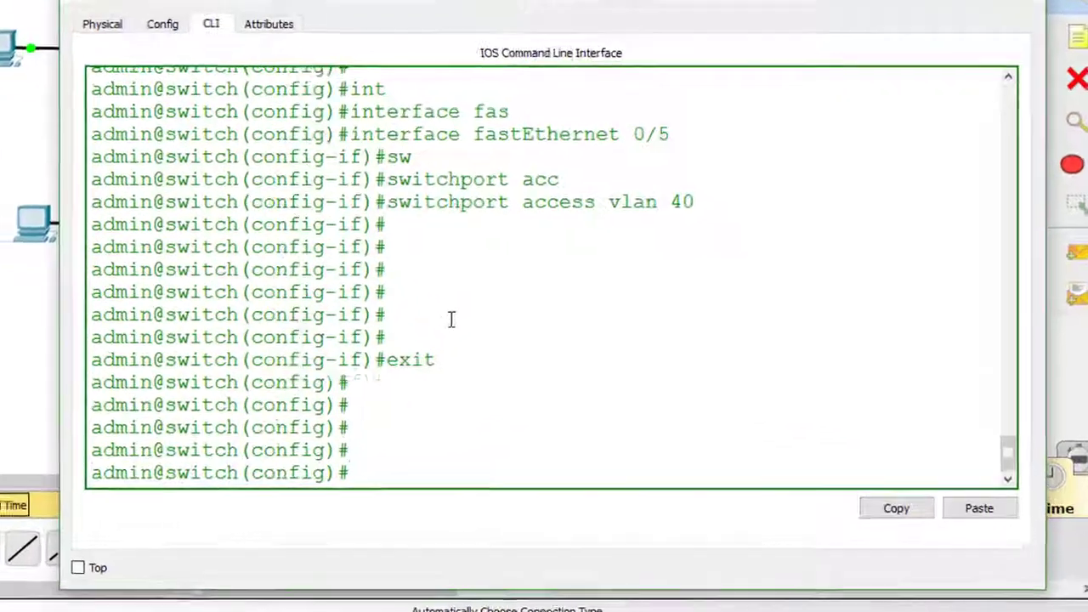
- Exit configuration mode and run show vlan brief to list VLANs 10–50 with ports Fa0/1–Fa0/5
type("exit")
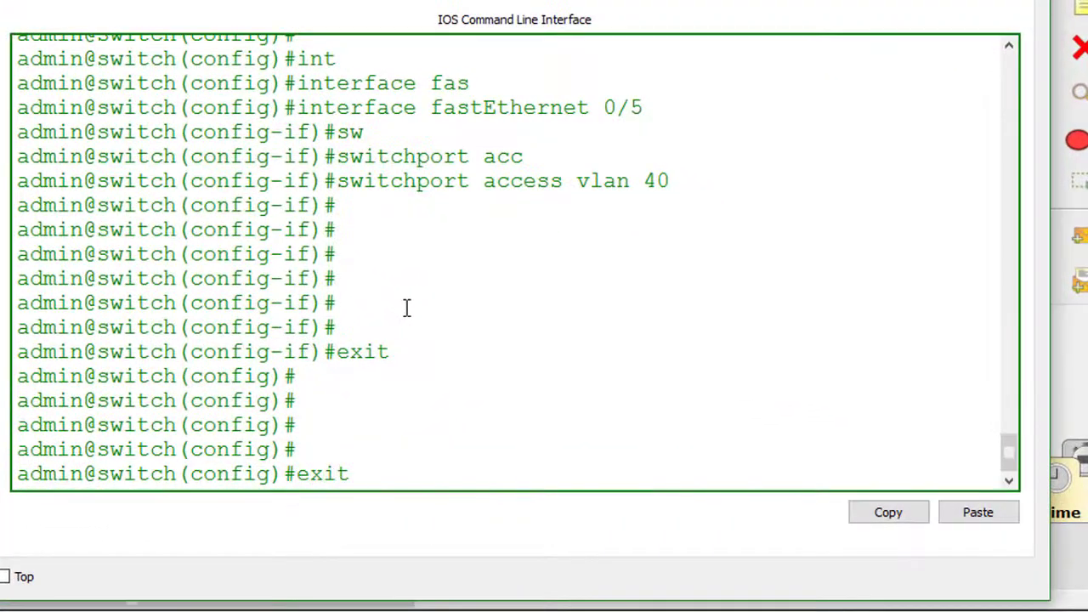
key("Return")
key("Return")
key("Return")
key("Return")
type("sh")
key("Tab")
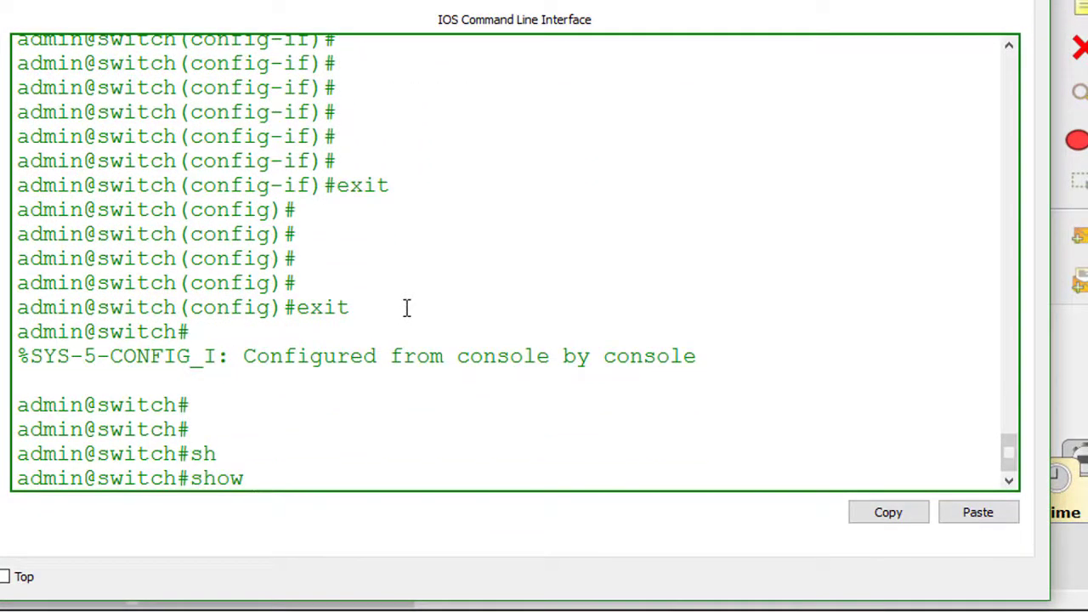
type("vla")
key("Tab")
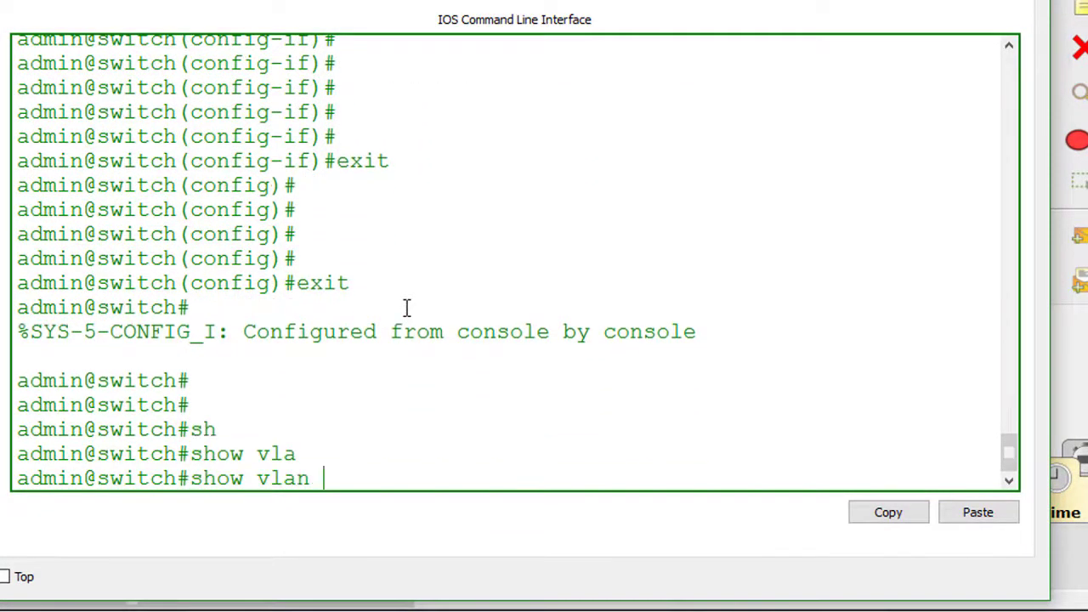
type("bri")
key("Tab")
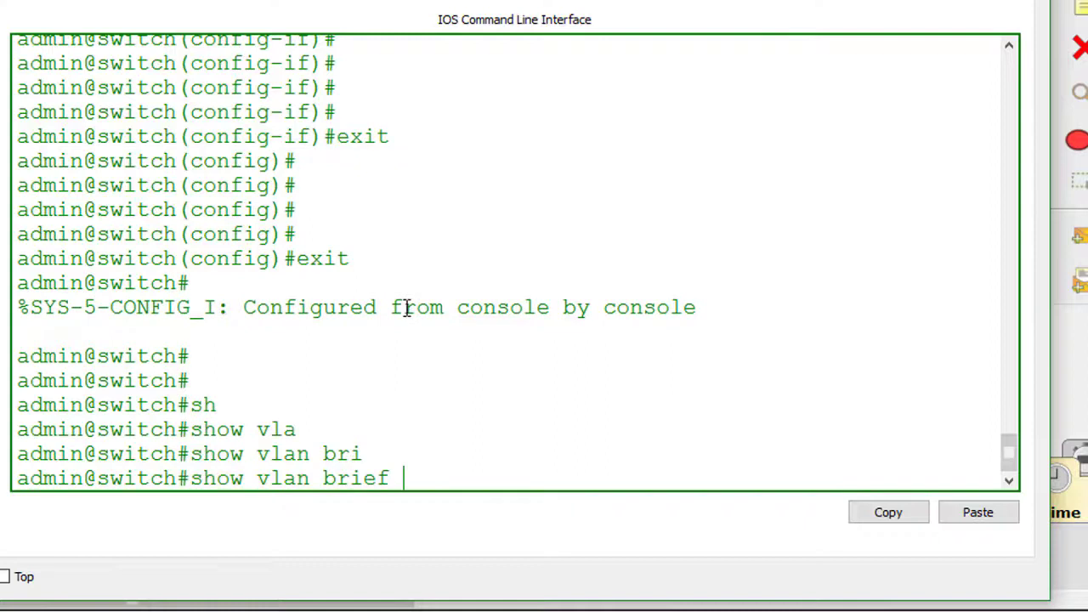
key("Return")
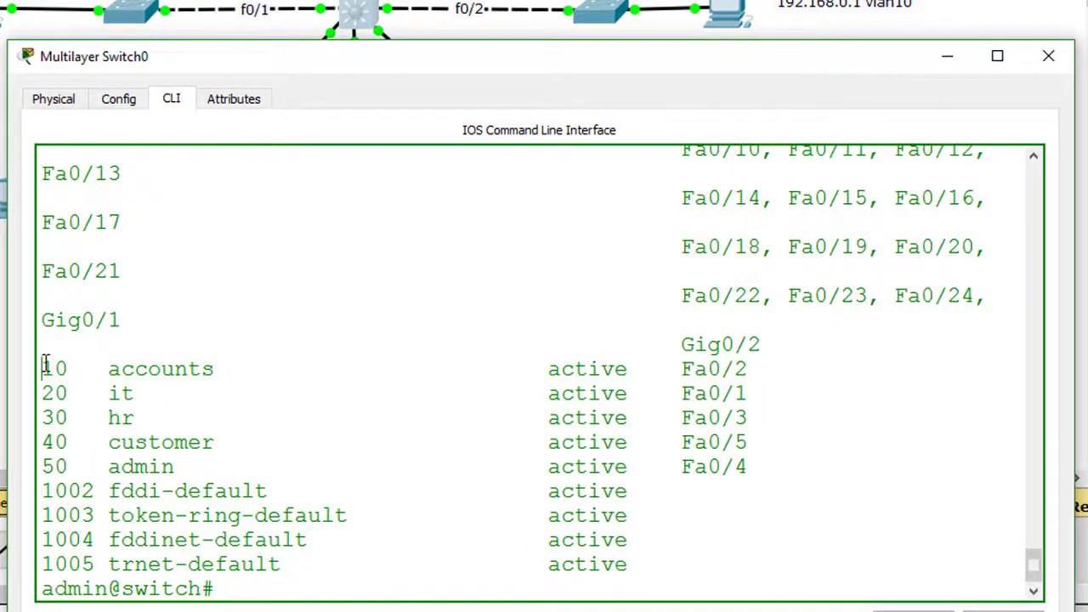
left_click_drag(45, 365, 226, 367)
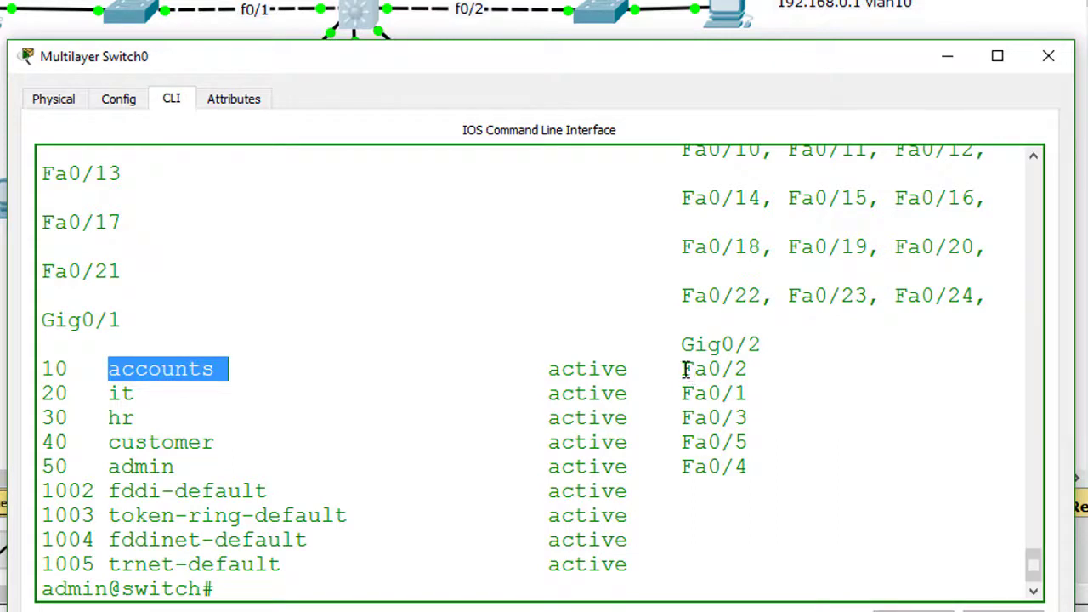
left_click_drag(683, 369, 748, 369)
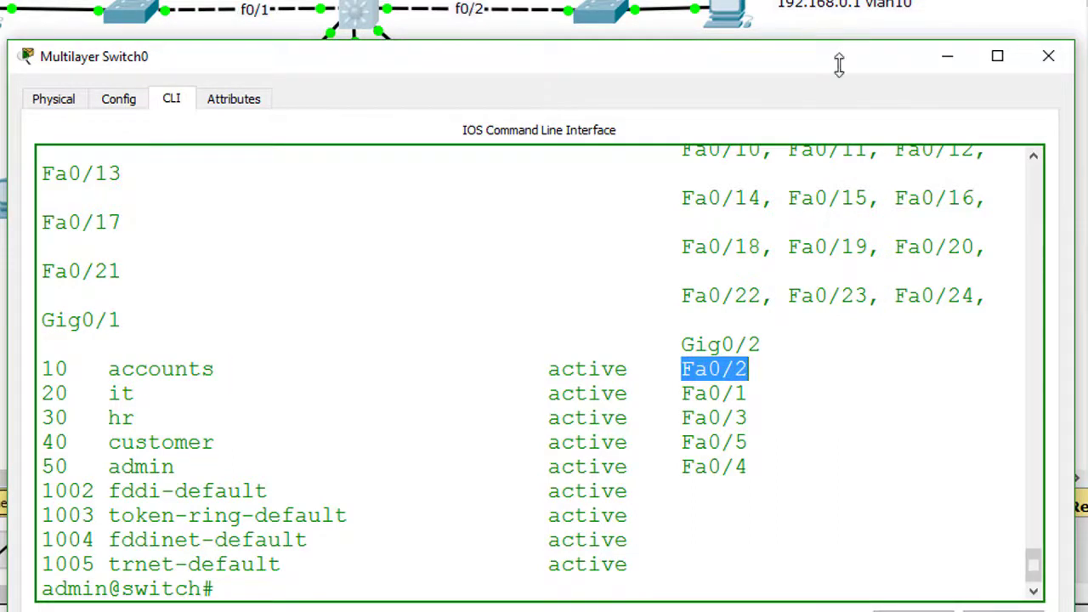
left_click_drag(43, 393, 85, 392)
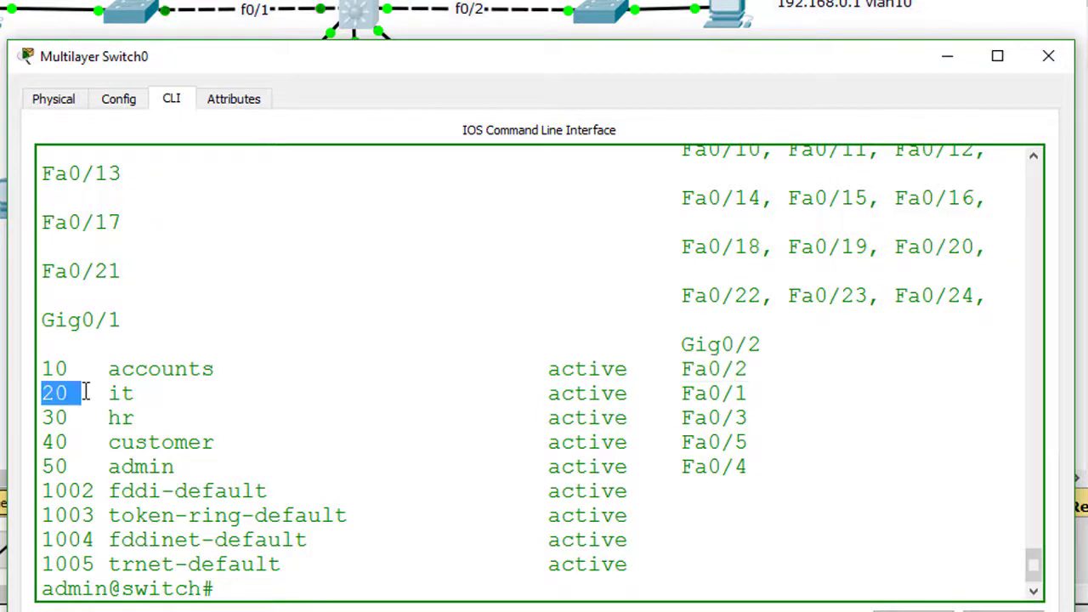
left_click_drag(683, 393, 750, 393)
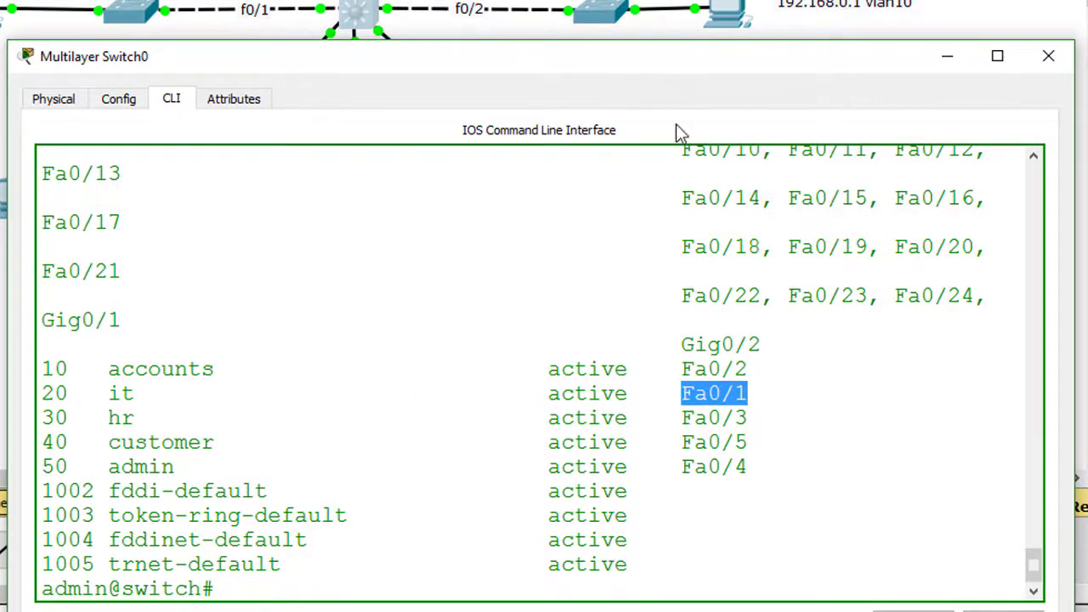
left_click(103, 418)
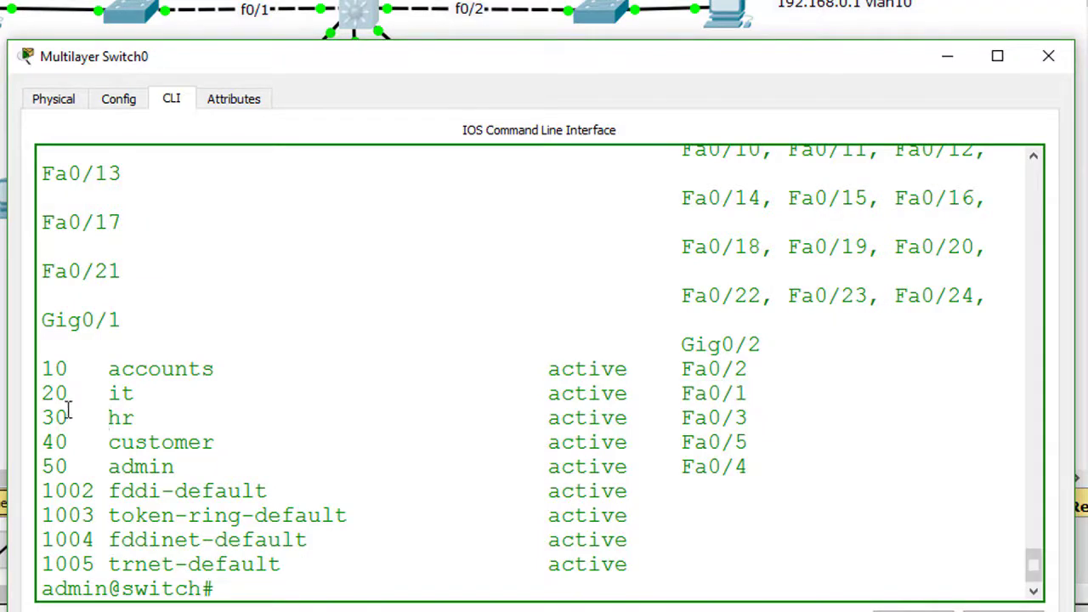
left_click_drag(671, 419, 749, 419)
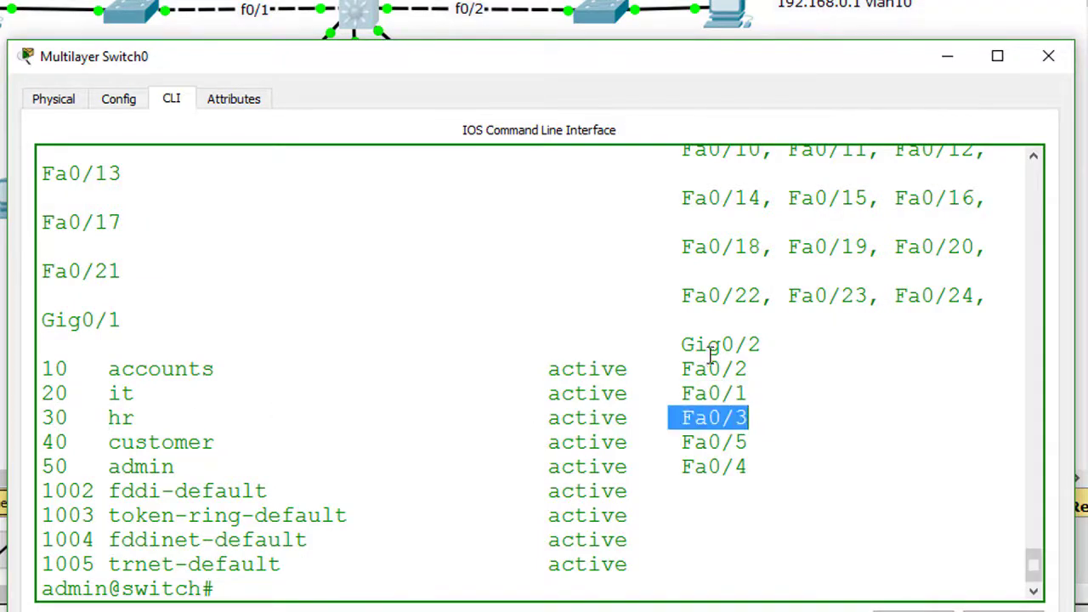
left_click_drag(513, 76, 839, 162)
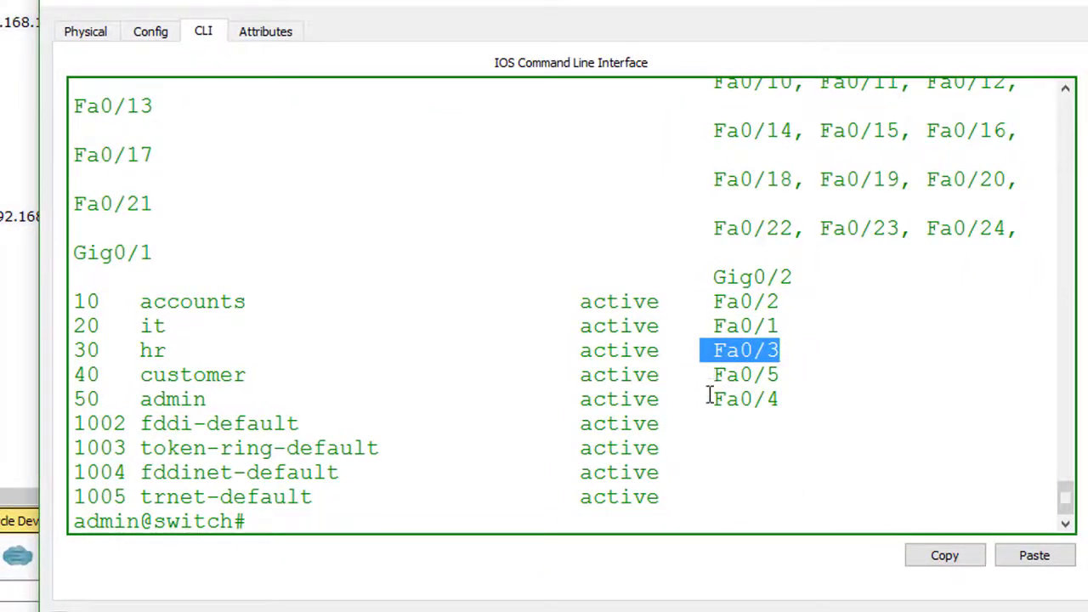
left_click_drag(709, 396, 781, 417)
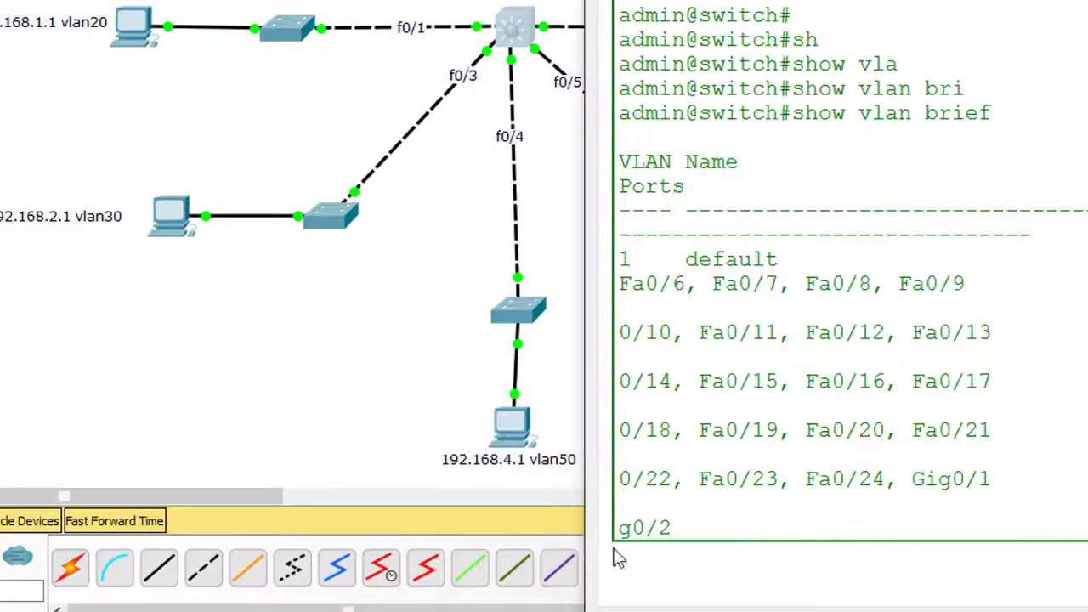
- Return to Packet Tracer, reposition the switch console, and maximize the main window
key("super+Tab")
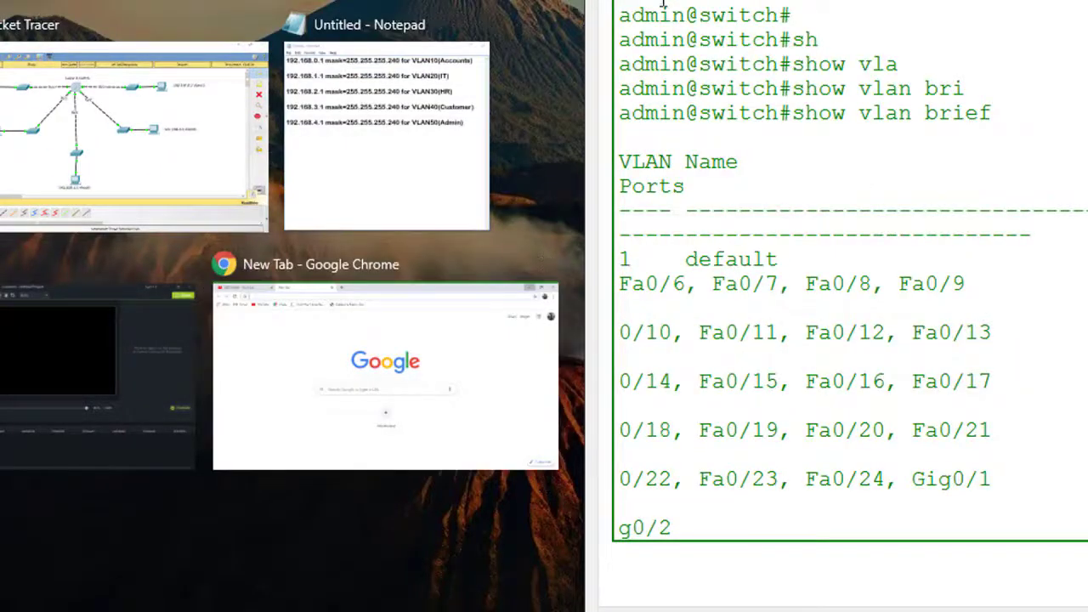
left_click(213, 212)
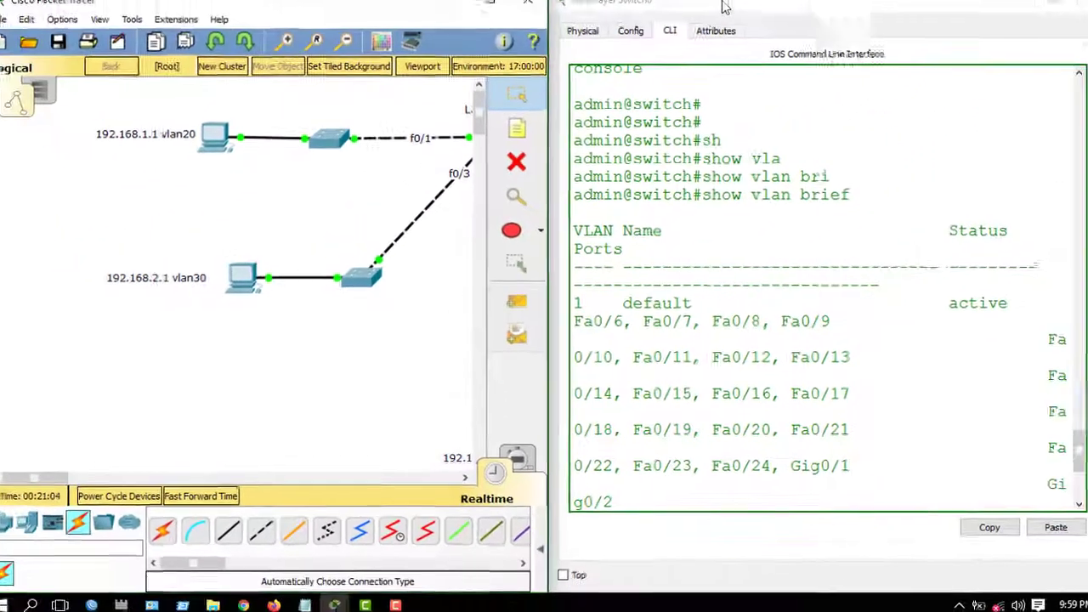
left_click_drag(731, 21, 595, 117)
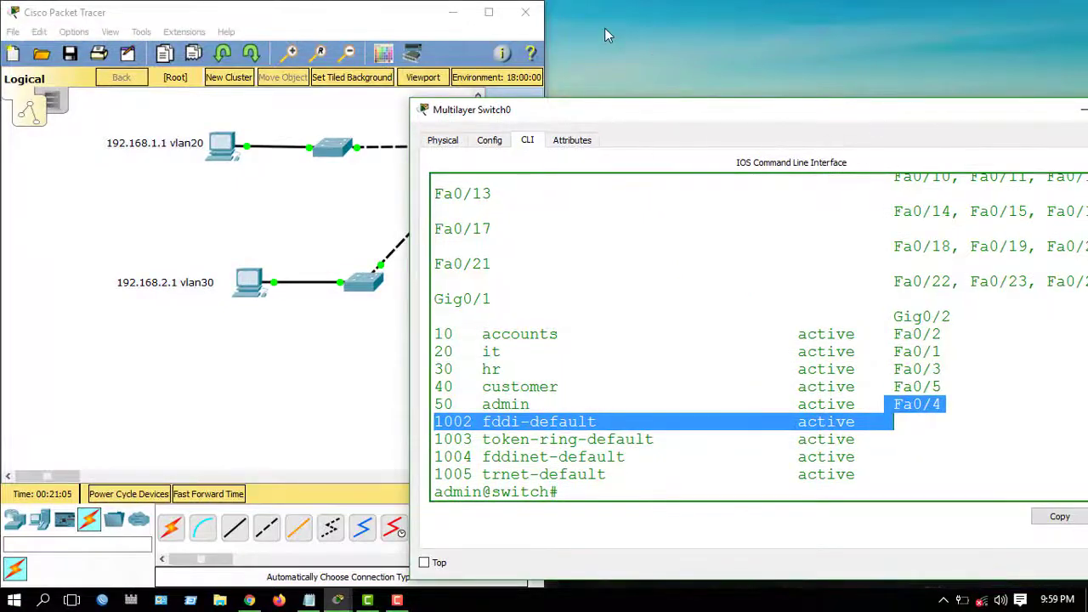
left_click(489, 11)
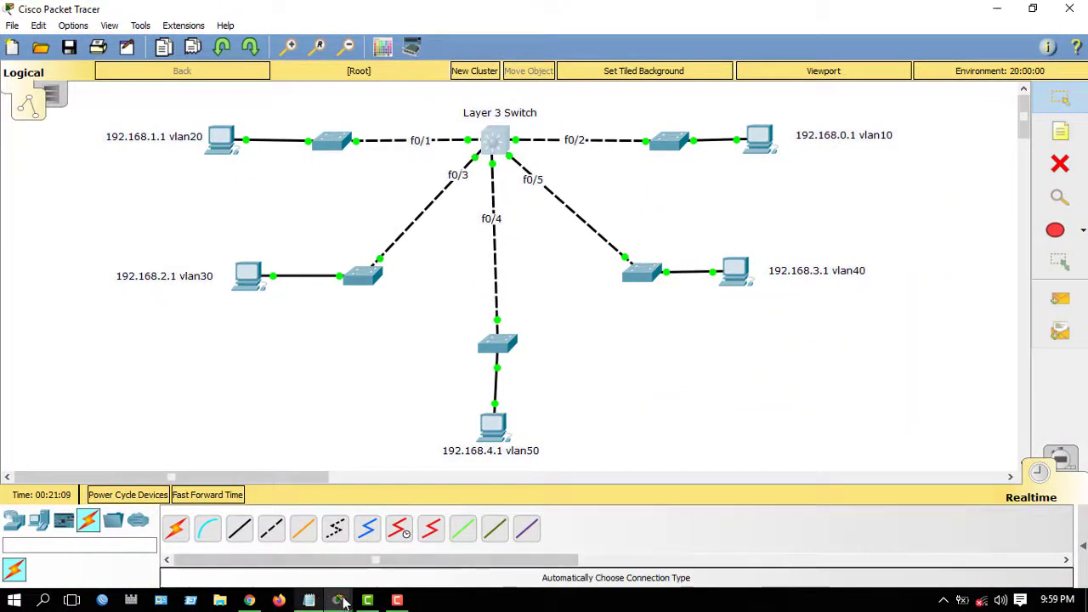
- Move the Multilayer Switch0 console fully on screen, then minimize it to reveal the topology
mouse_move(338, 600)
left_click(382, 576)
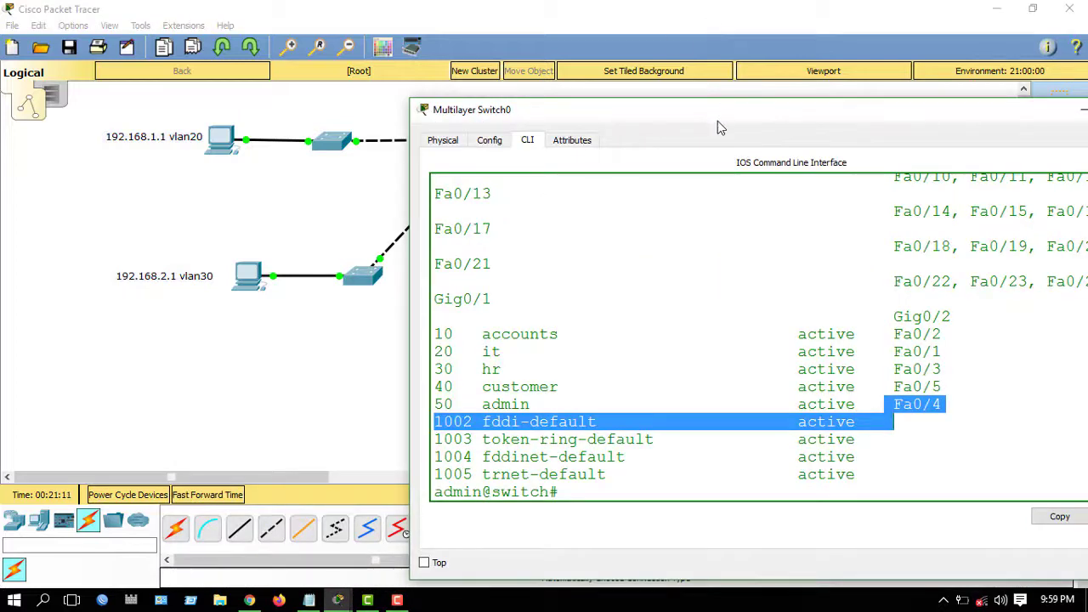
left_click_drag(718, 123, 549, 43)
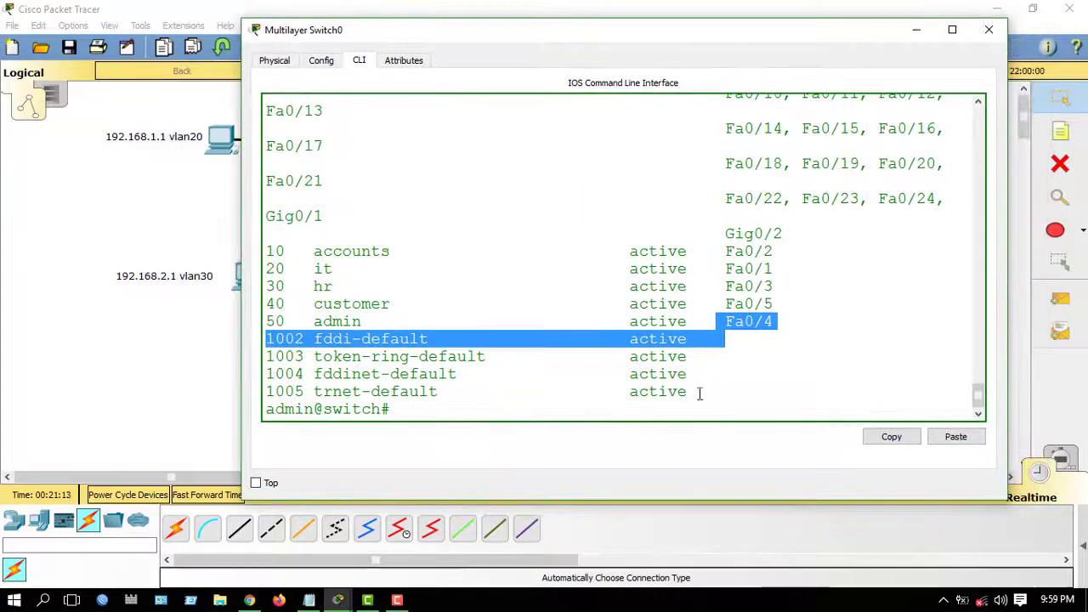
left_click(581, 411)
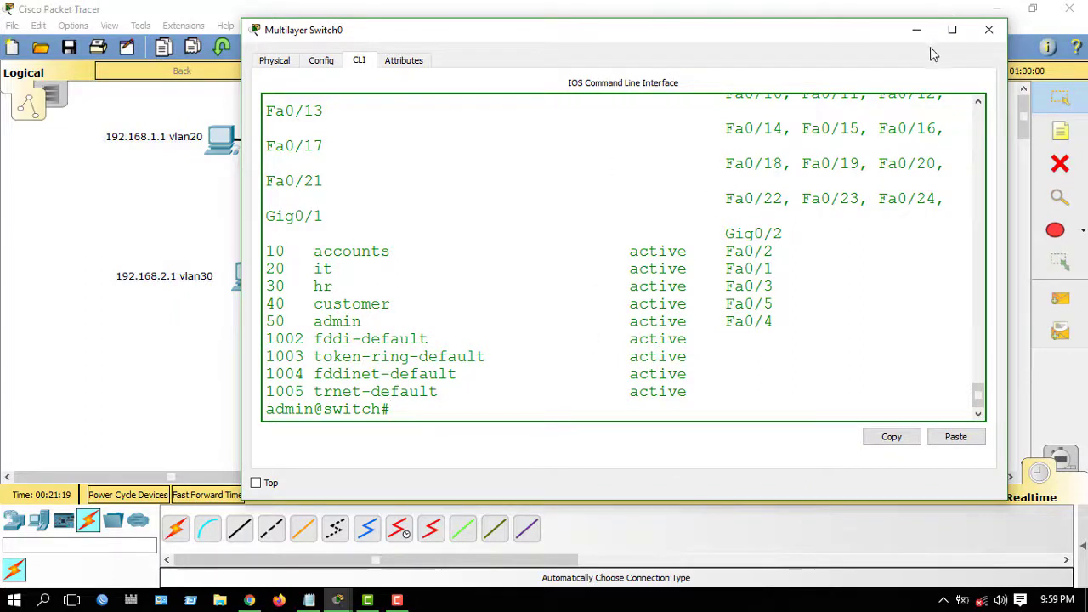
left_click(917, 30)
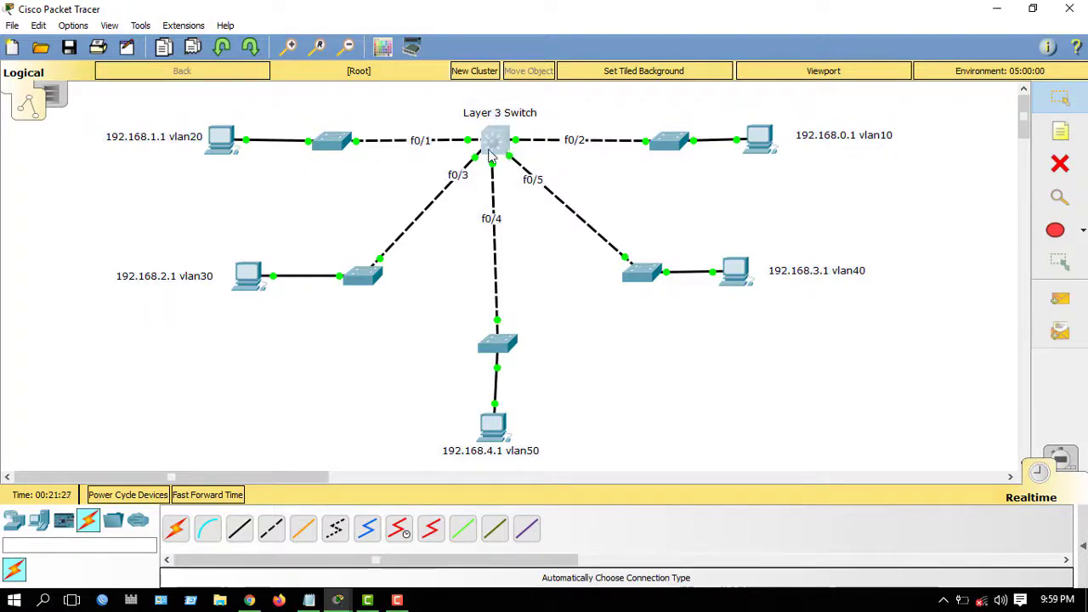
- Restore the Multilayer Switch0 CLI from the taskbar and review the it VLAN's Fa0/2 row
mouse_move(490, 151)
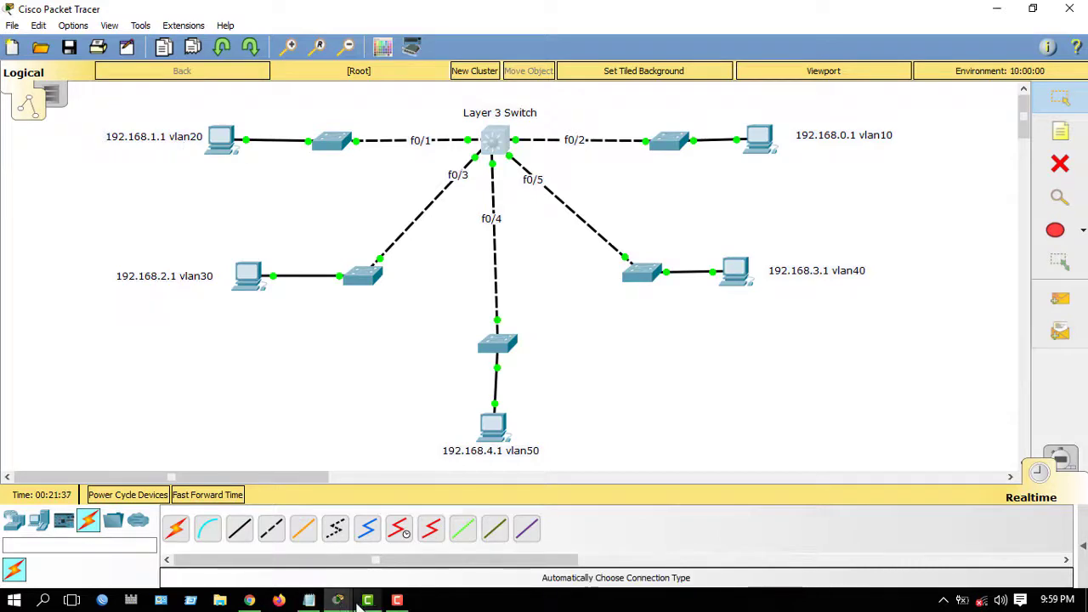
mouse_move(338, 601)
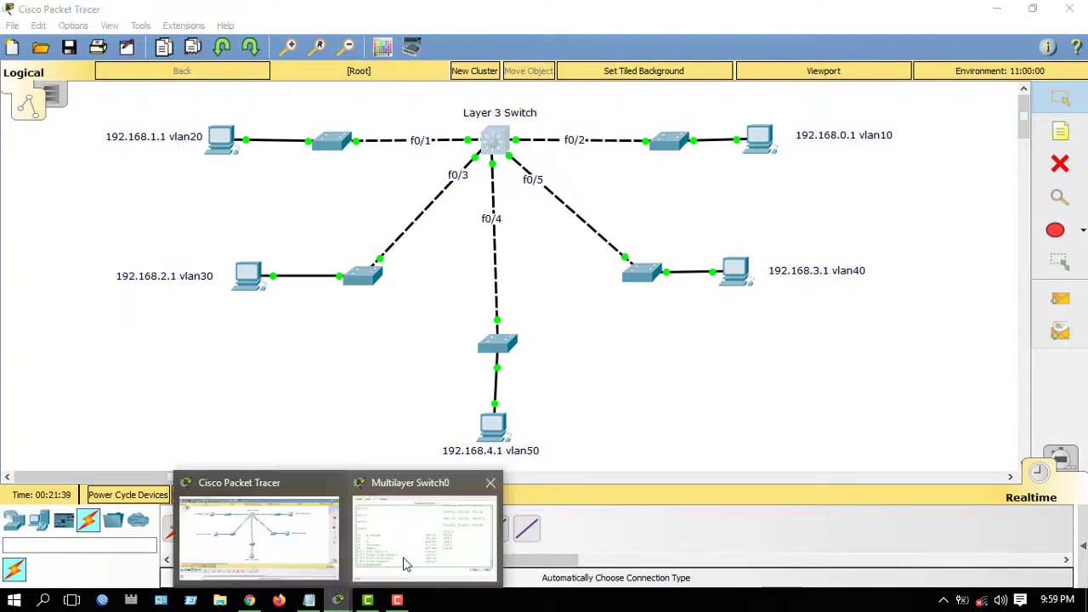
left_click(426, 532)
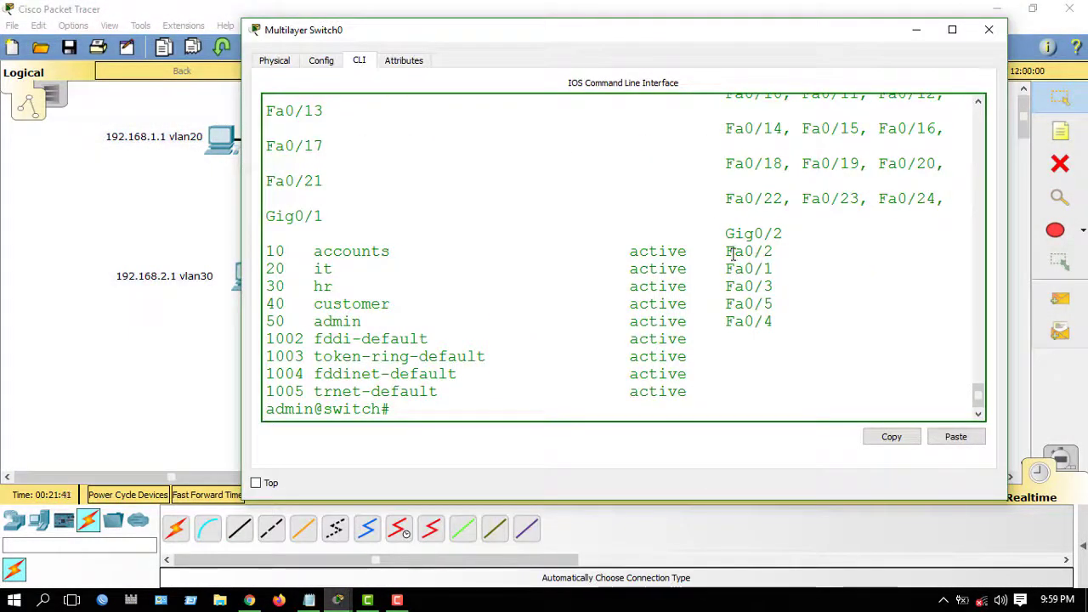
left_click_drag(733, 254, 783, 262)
left_click(757, 310)
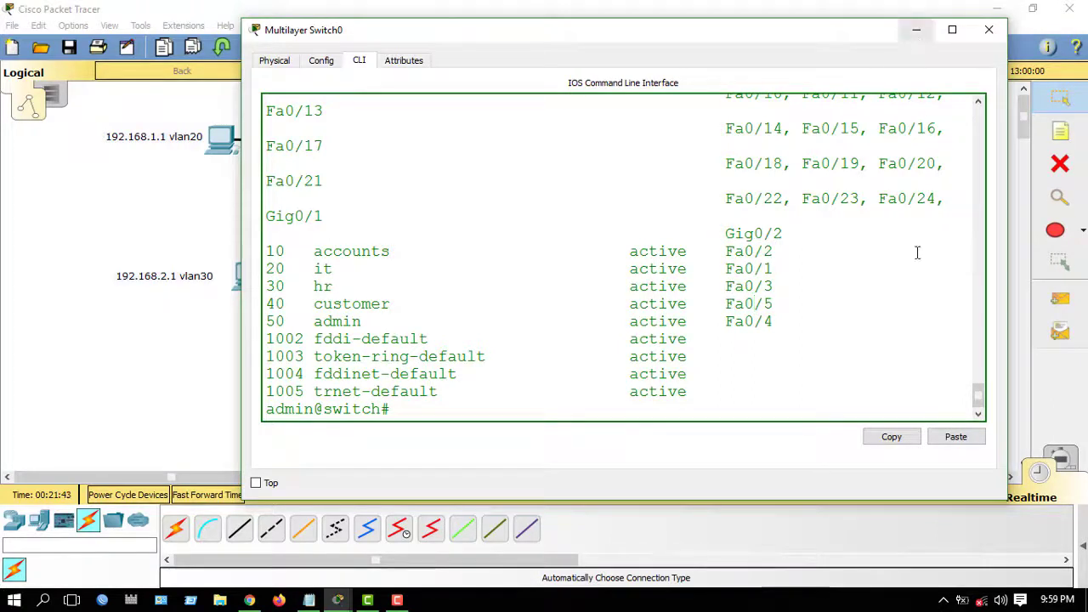
left_click(395, 600)
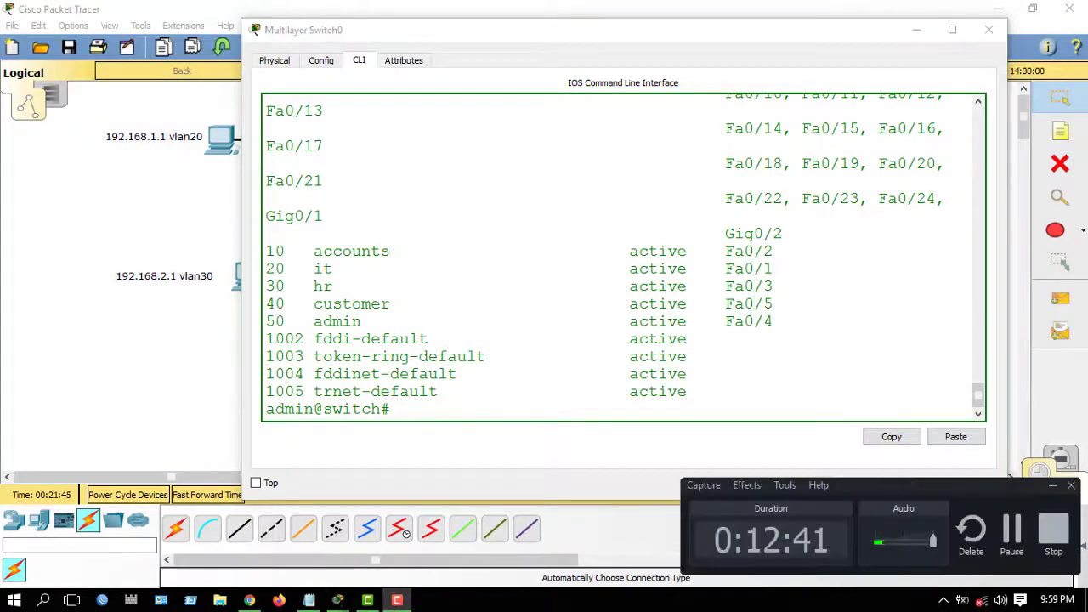